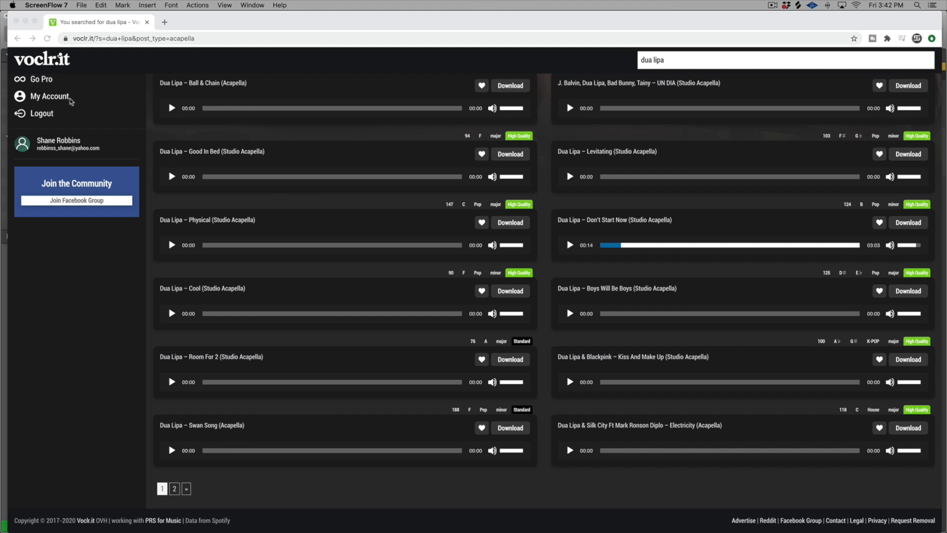
Preview the "Dua Lipa – Don't Start Now (Studio Acapella)" track in the search results
scroll(215, 94, up, 1)
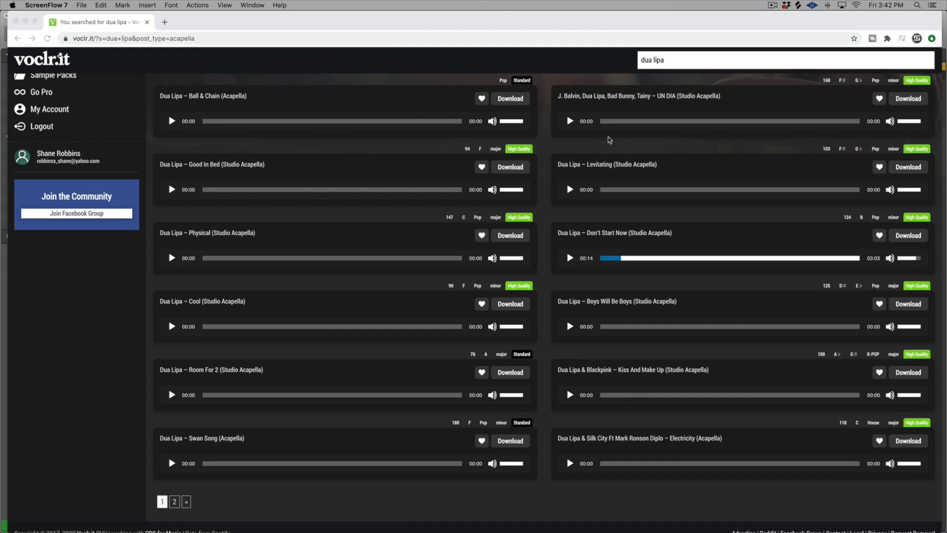
click(569, 258)
click(569, 258)
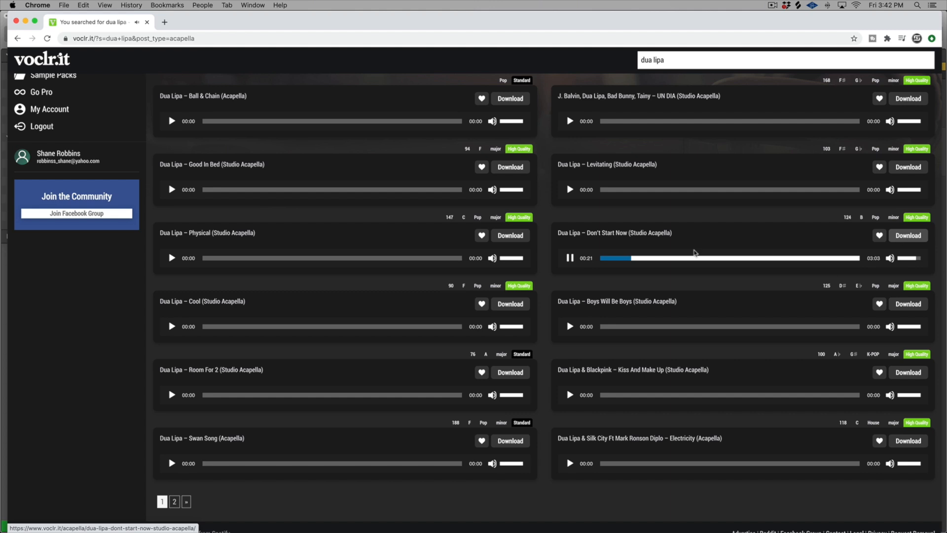
click(571, 259)
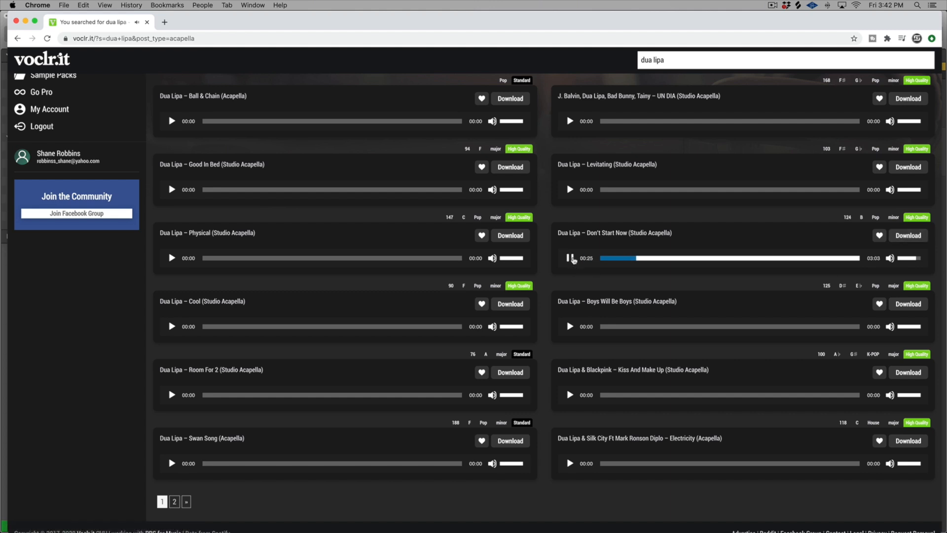
Download the "Don't Start Now (Studio Acapella)" MP3 from its page and return to the Dua Lipa search results
click(900, 239)
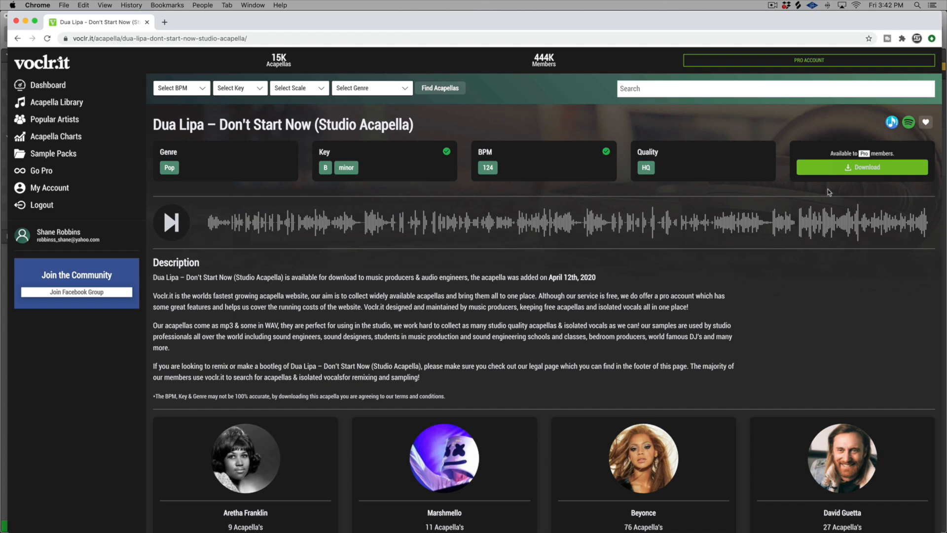
click(824, 170)
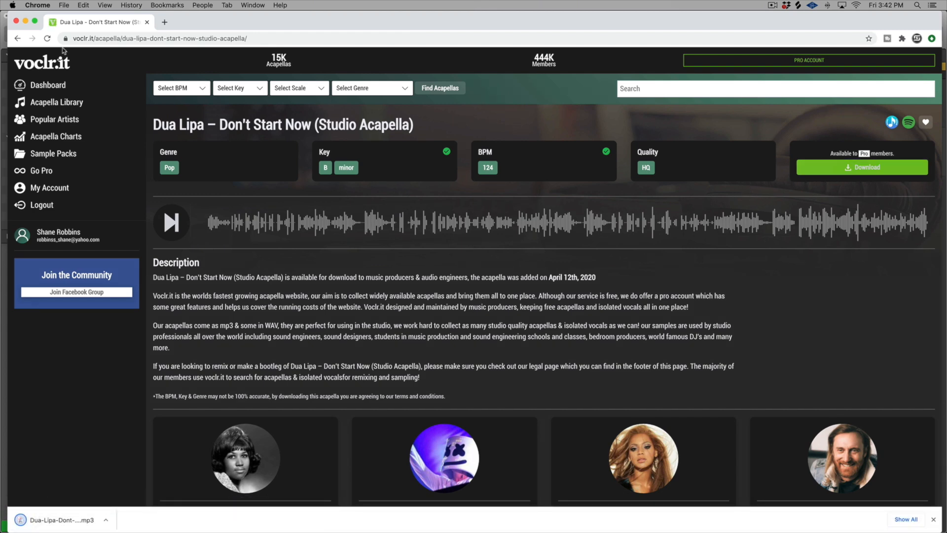
scroll(232, 156, down, 1)
scroll(233, 156, down, 3)
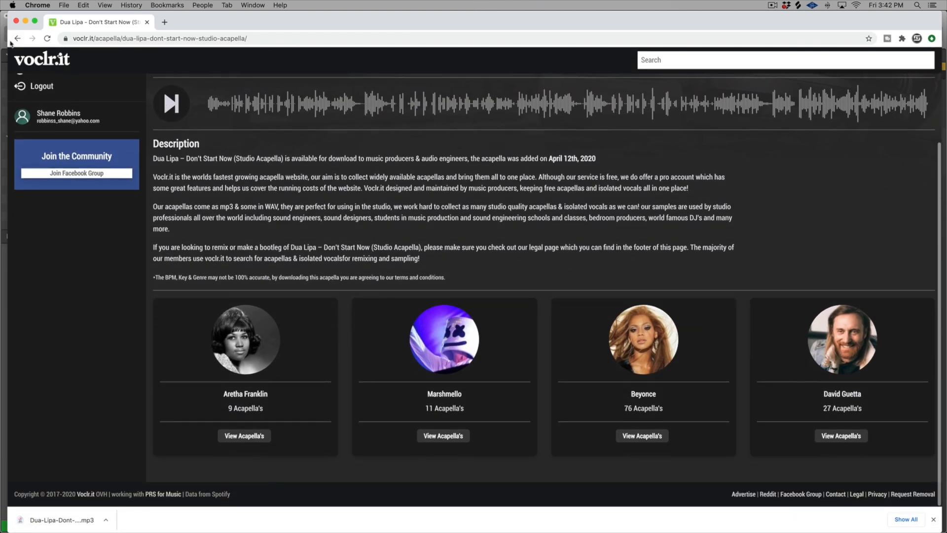
click(18, 39)
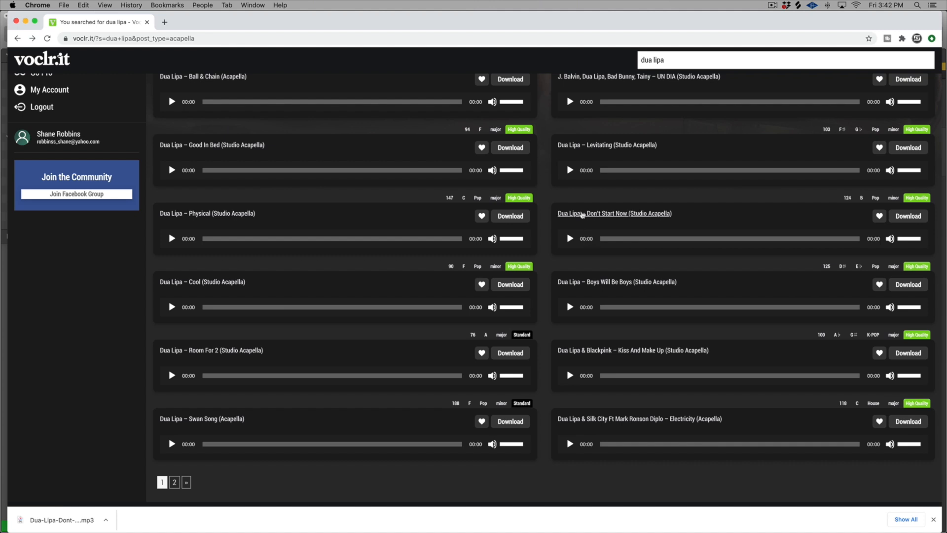
Preview "Dua Lipa – Good In Bed (Studio Acapella)" at several points within the first third, at a reduced volume
click(171, 170)
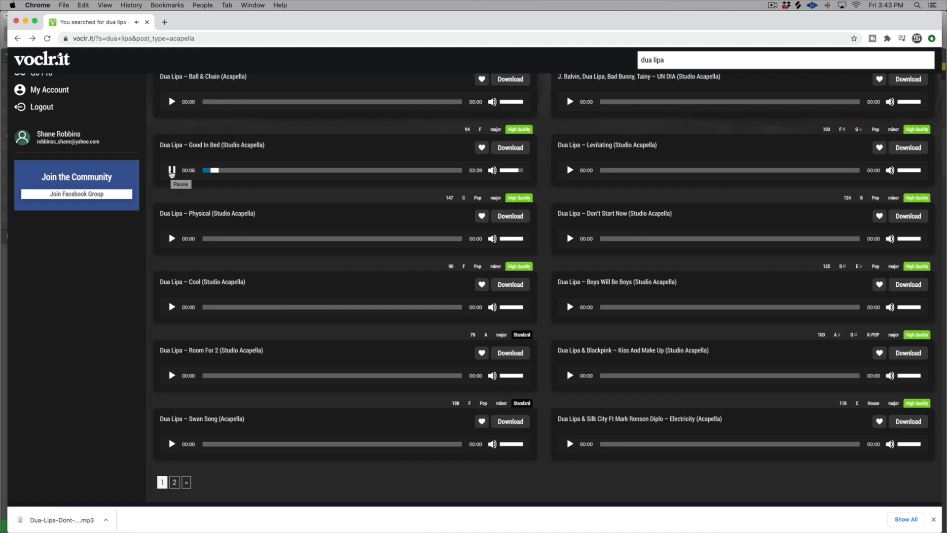
click(219, 172)
click(232, 173)
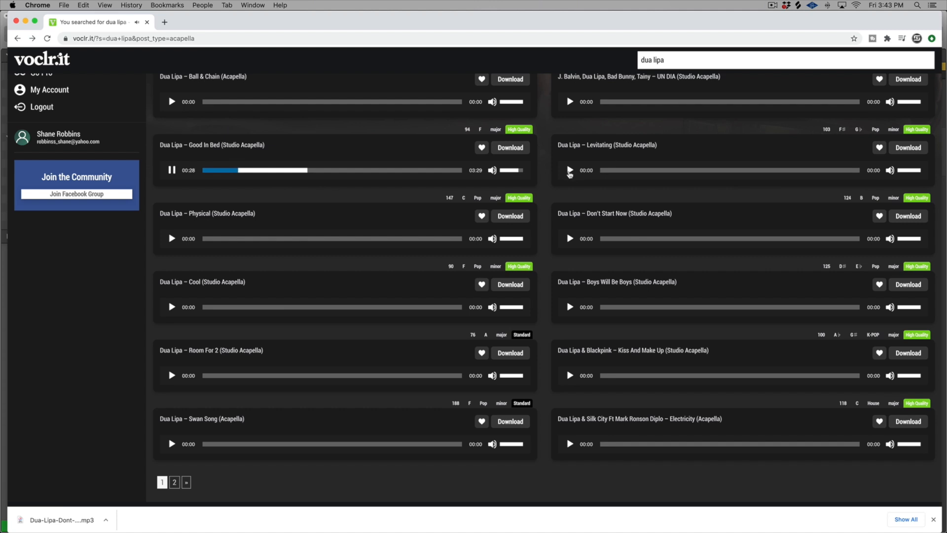
click(510, 171)
click(251, 171)
click(248, 170)
click(265, 171)
click(282, 171)
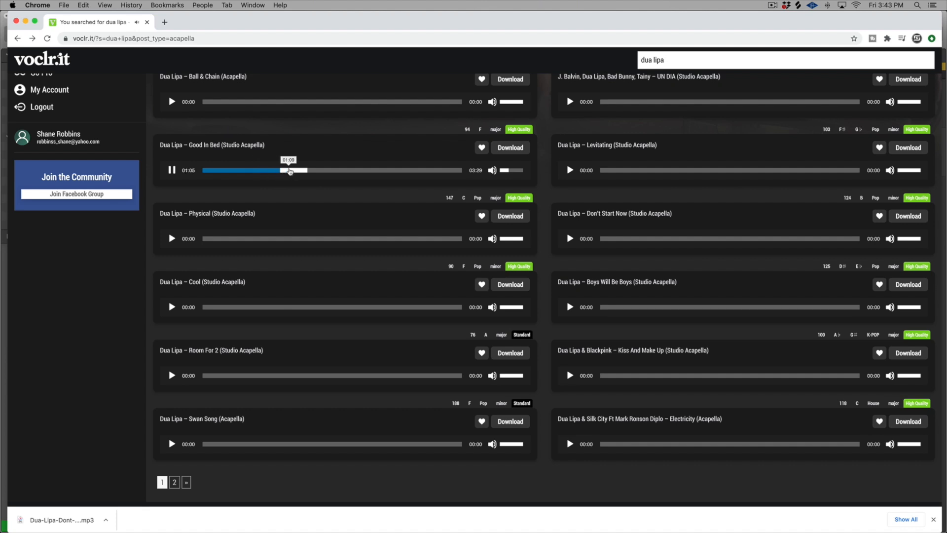
Finish the "Good In Bed" preview near 01:09 and open the download for that acapella
click(292, 171)
key(space)
click(503, 147)
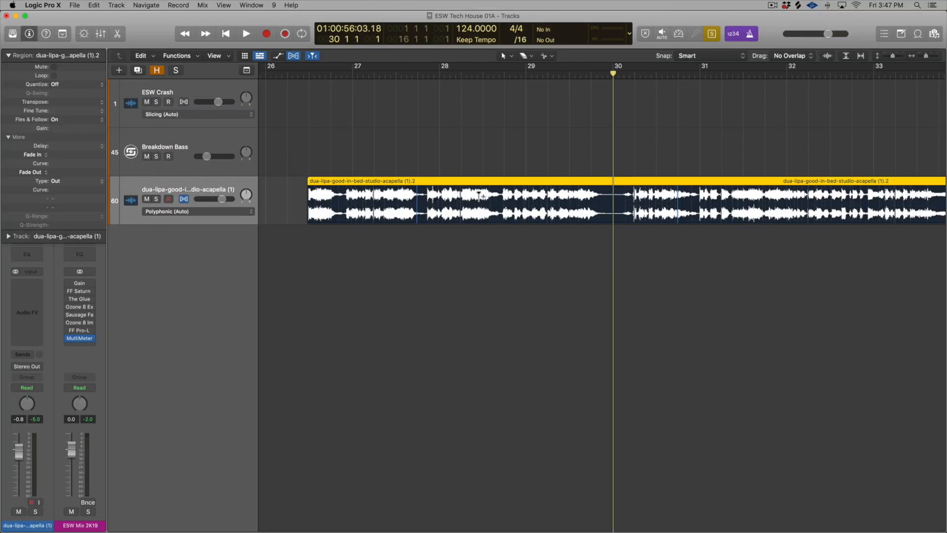
Play the "Good In Bed" acapella region from bar 30 to locate the phrase for cutting
scroll(455, 222, left, 3)
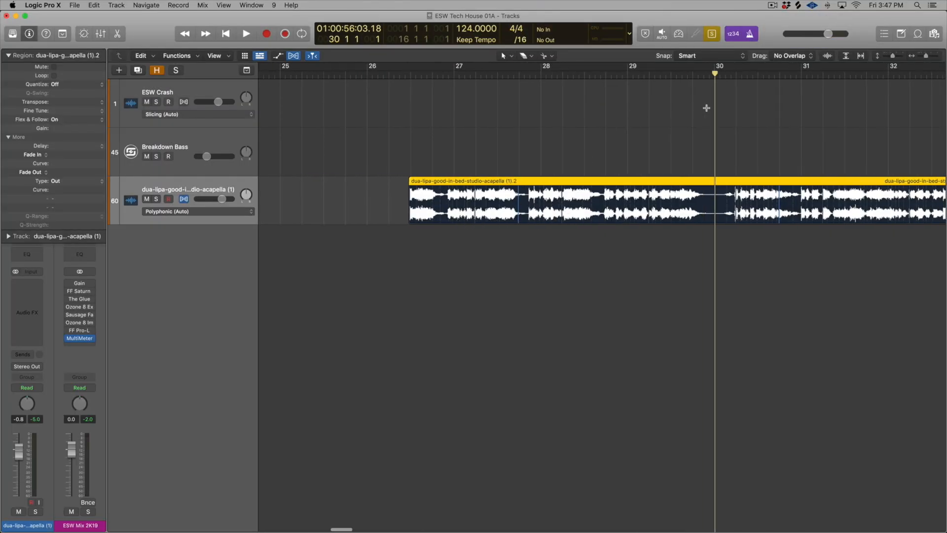
key(space)
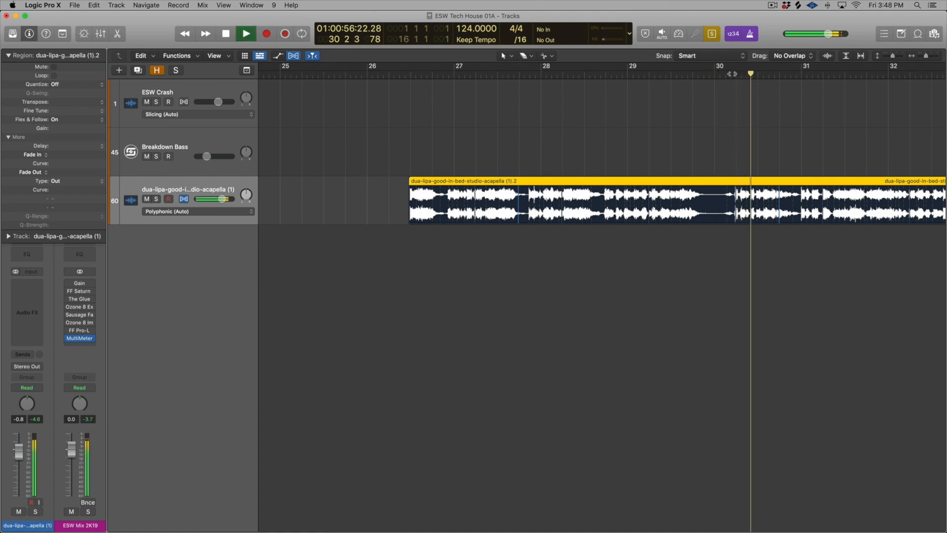
scroll(733, 88, right, 1)
scroll(734, 88, right, 3)
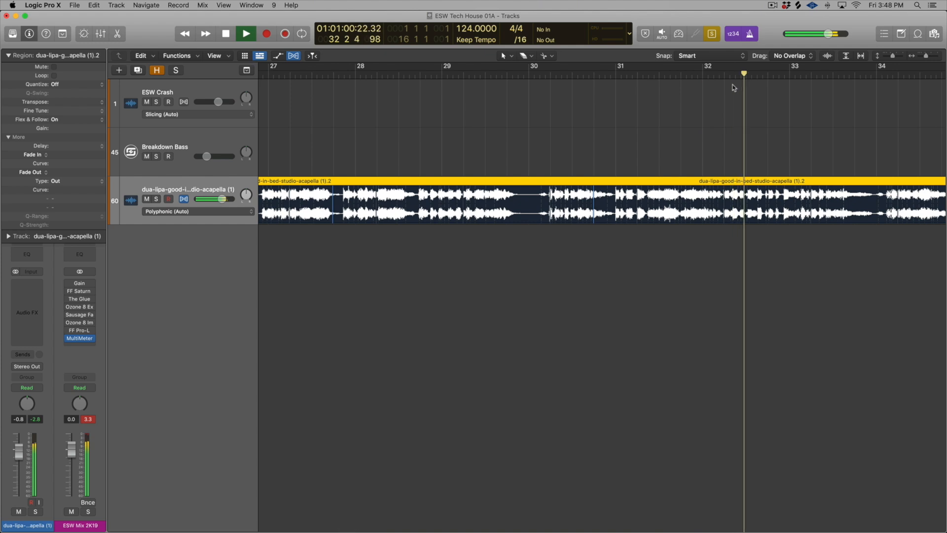
key(space)
Divide the acapella region at bars 31 and 34, select the middle section, and place the playhead at bar 31
click(620, 192)
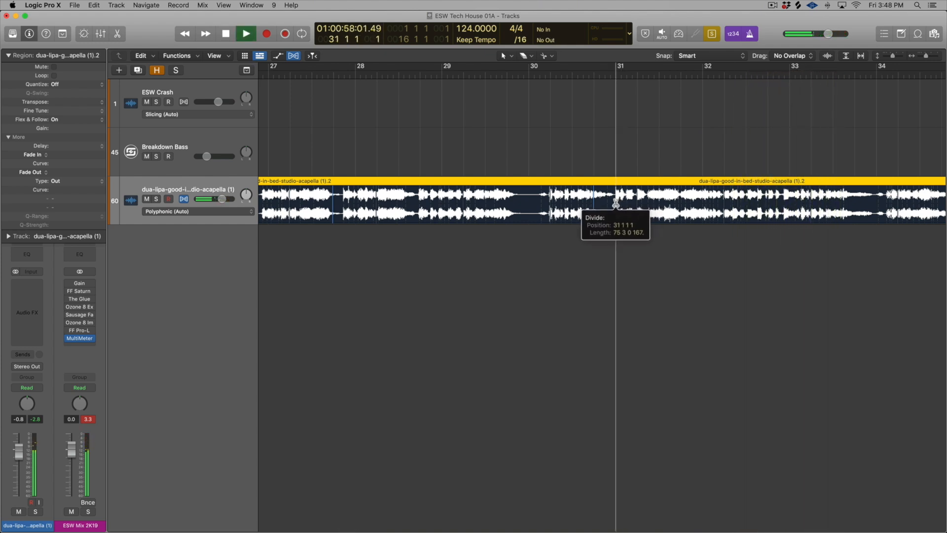
drag(869, 216, 873, 215)
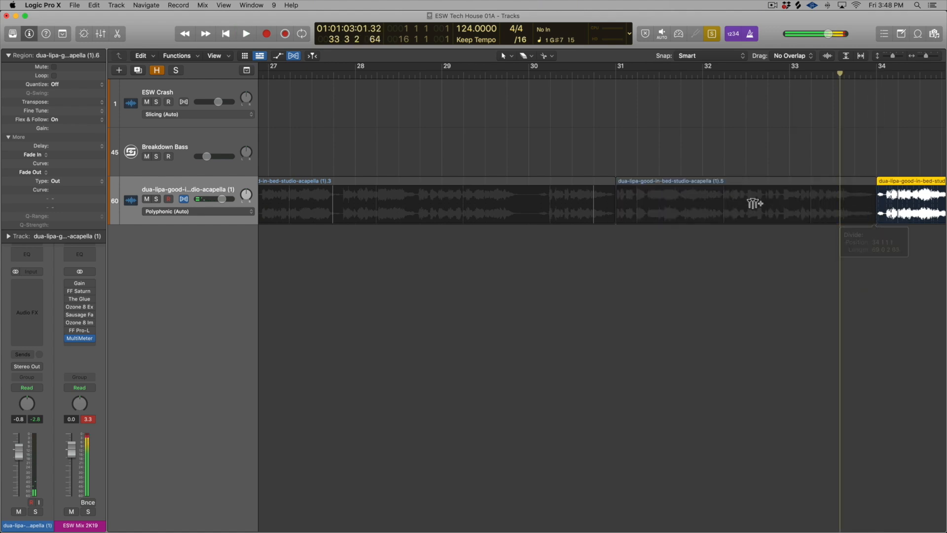
click(725, 182)
scroll(614, 183, down, 3)
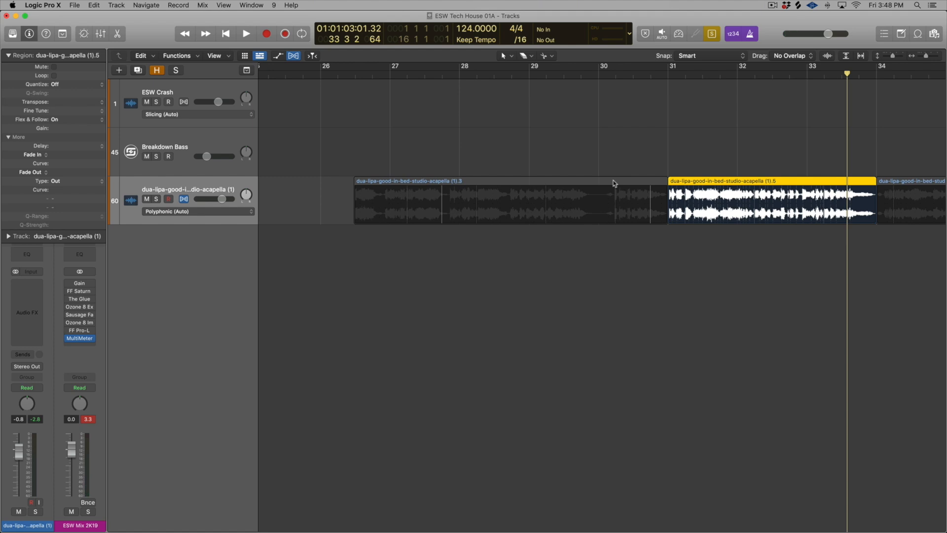
scroll(538, 186, up, 1)
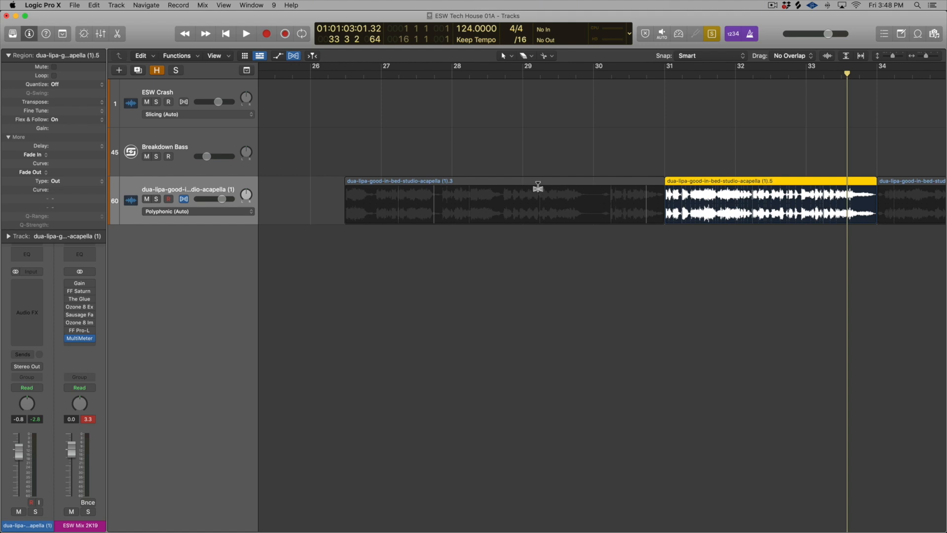
click(665, 77)
scroll(725, 177, up, 2)
scroll(724, 178, up, 4)
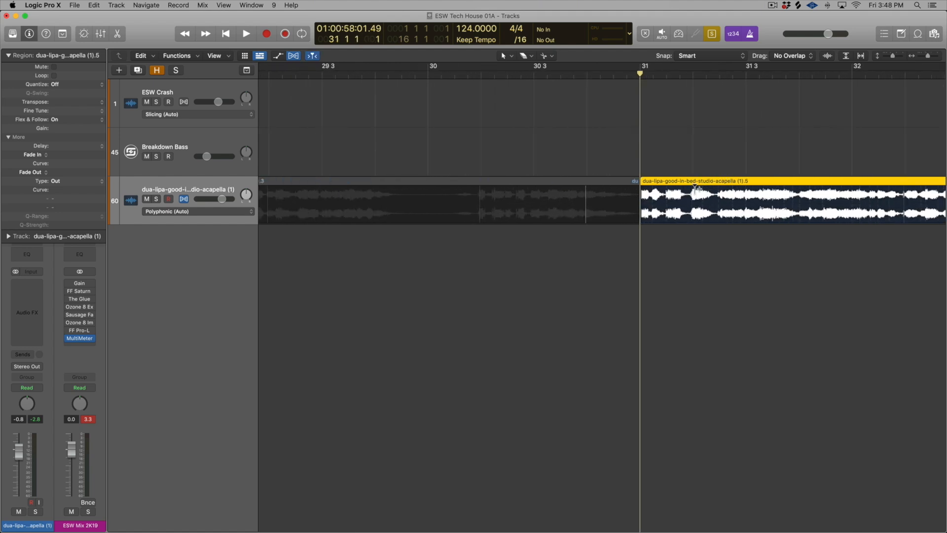
Try dividing the selected section at 31 2 1 1, listen to it, and undo that cut
click(693, 190)
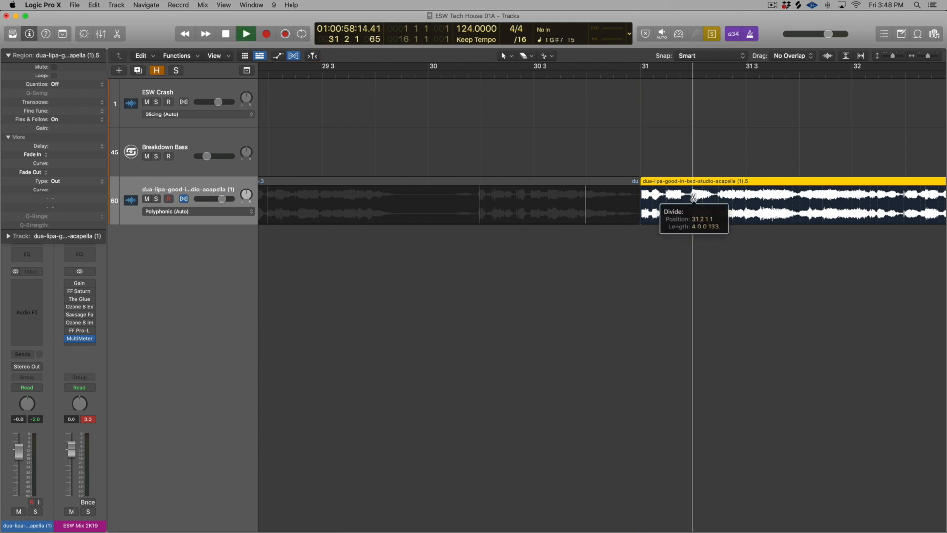
click(674, 182)
key(space)
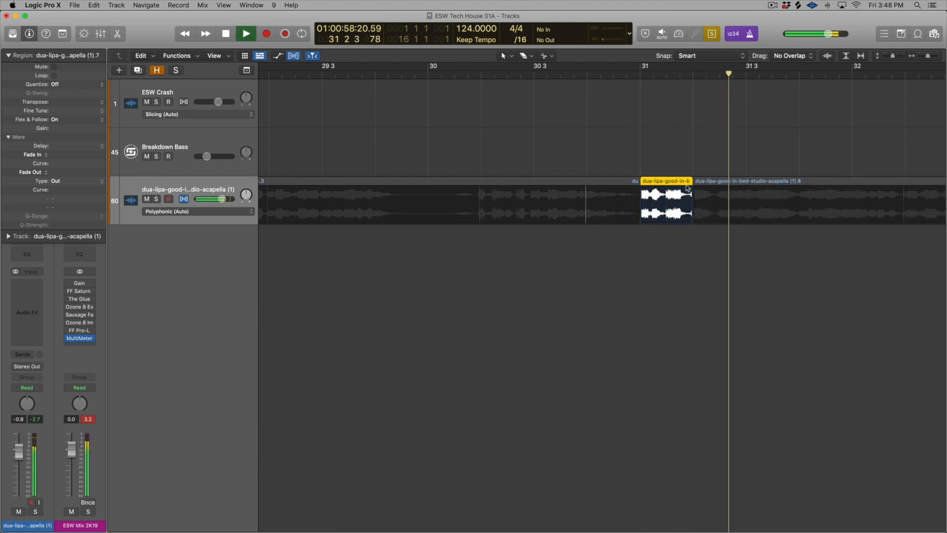
key(super+z)
Divide the section starting at bar 31 at position 31 2 2 201 and select the short opening piece
click(715, 202)
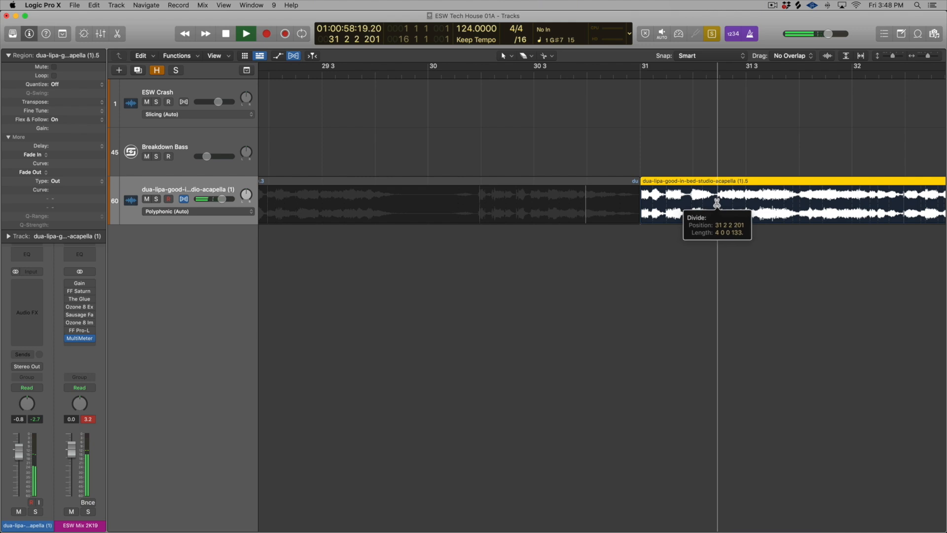
click(670, 182)
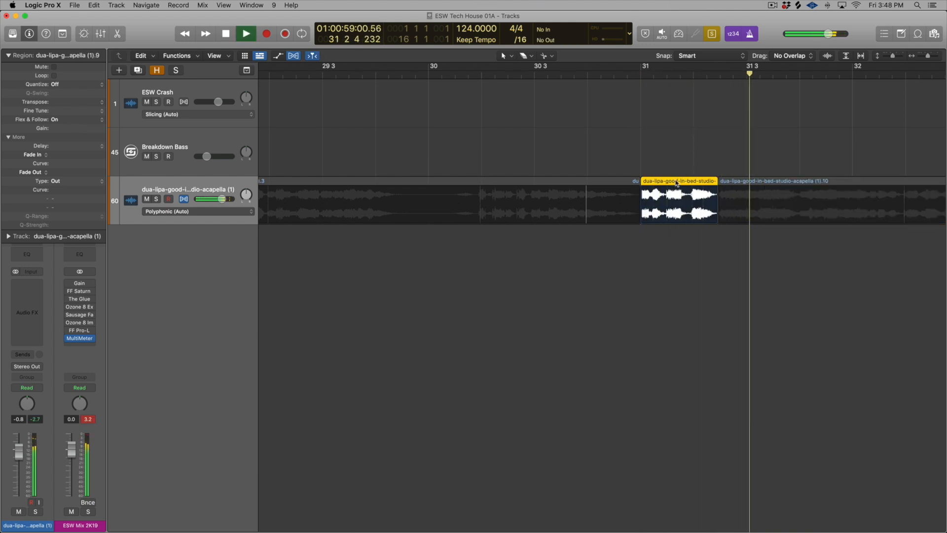
key(space)
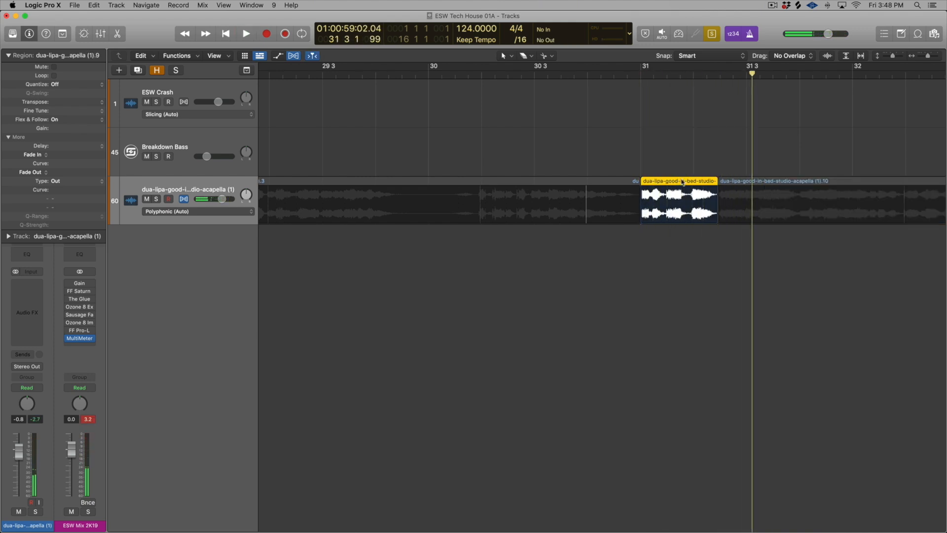
Move the short vocal piece onto a new audio track directly below and play on from the remaining section
drag(676, 183, 675, 232)
scroll(685, 207, right, 3)
click(694, 182)
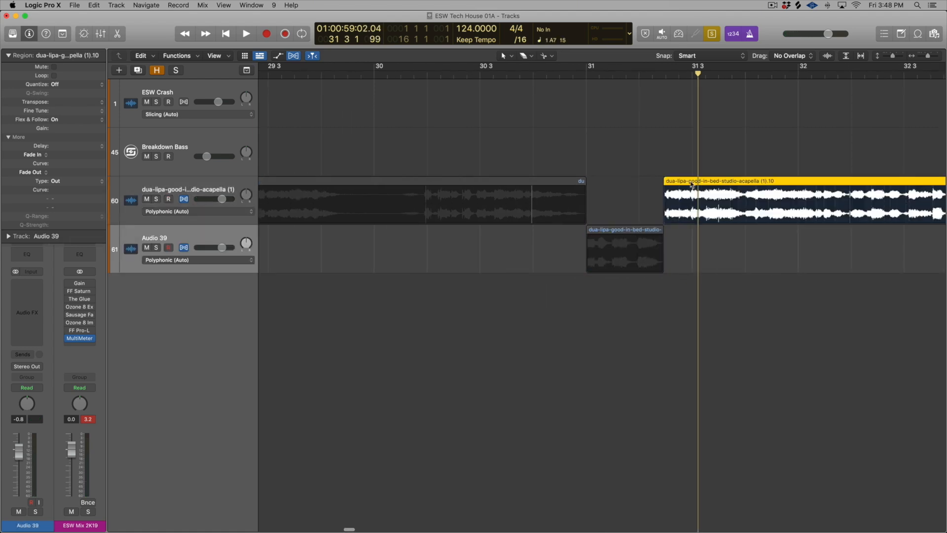
key(space)
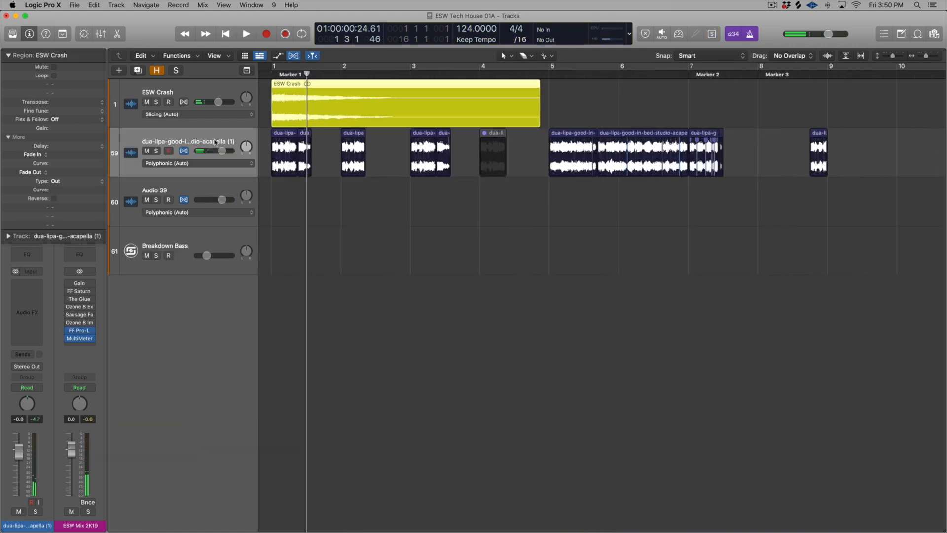
Select all regions on the acapella track, solo them, and play the chopped phrases at the start of the arrangement
click(215, 142)
scroll(438, 186, up, 5)
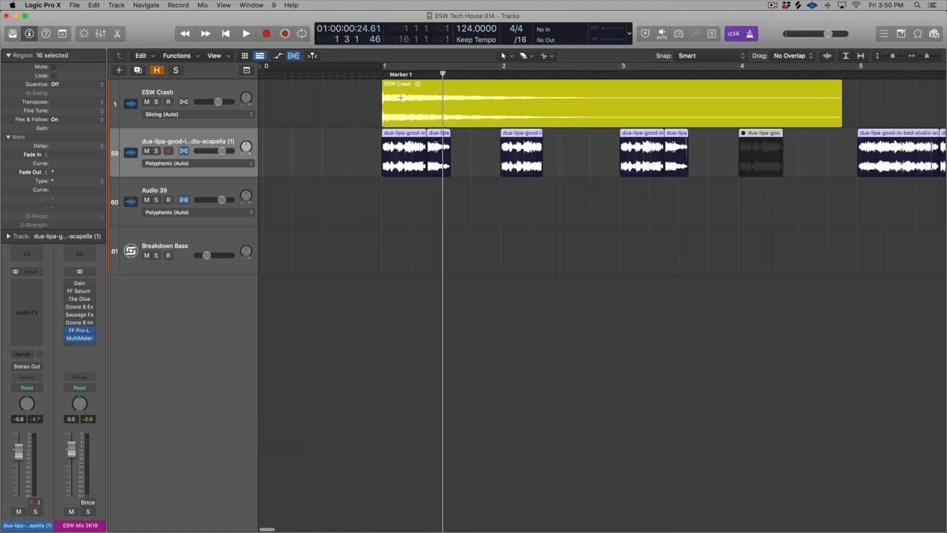
key(ctrl+s)
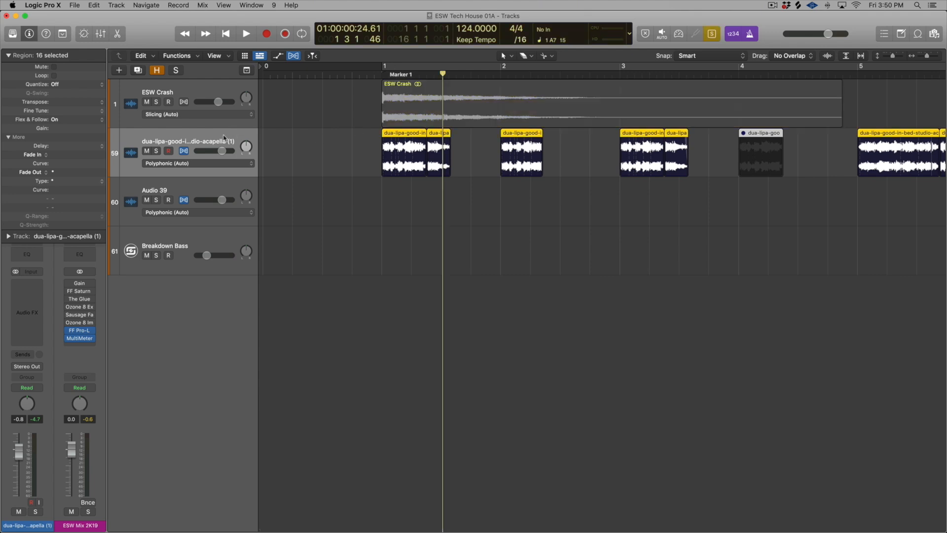
key(space)
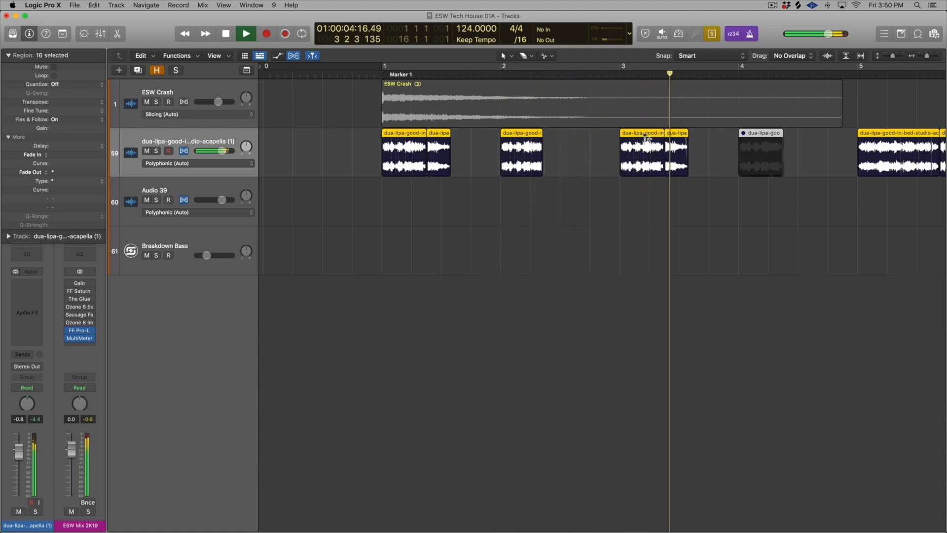
key(space)
Unmute the acapella chop at bar 4 and turn off solo
click(619, 139)
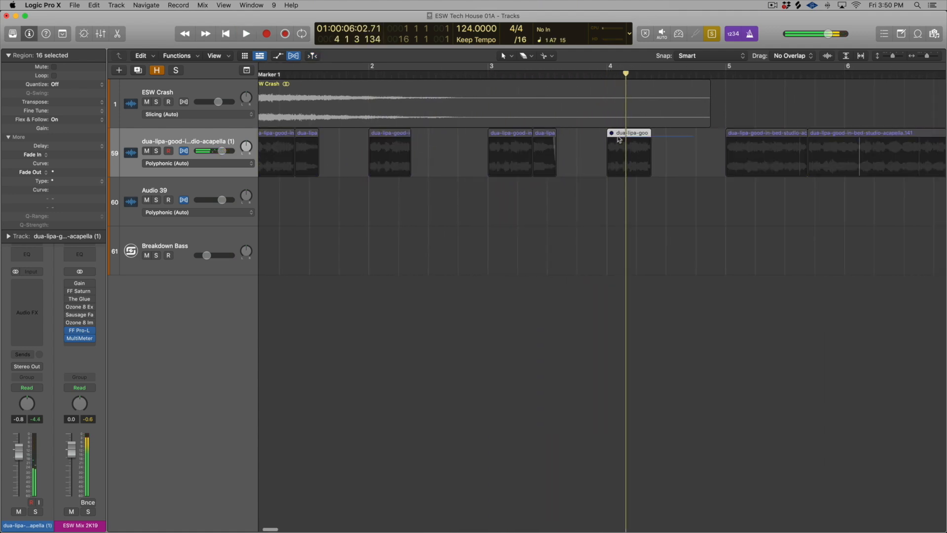
key(ctrl+m)
key(ctrl+s)
scroll(590, 142, down, 5)
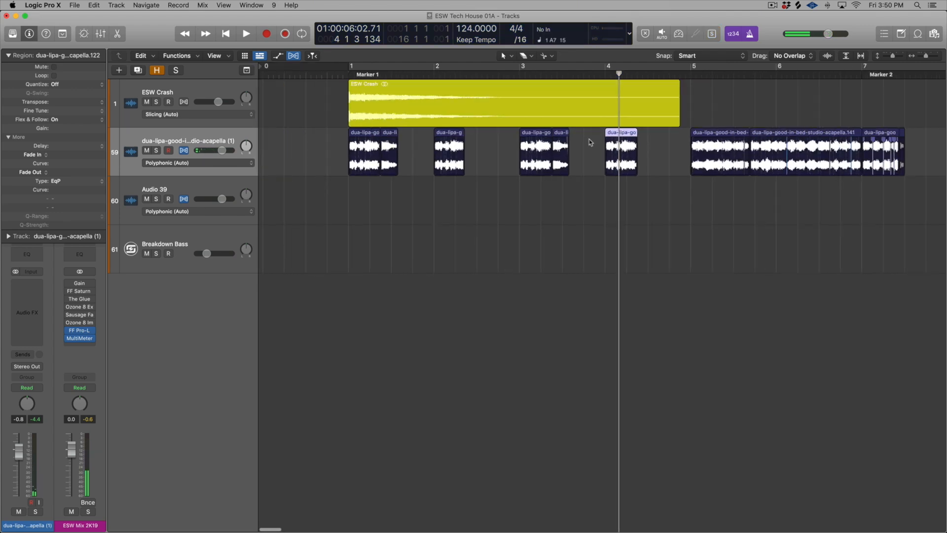
Play the arrangement from bar 5 to hear the longer vocal phrase in context
scroll(614, 138, down, 1)
click(525, 74)
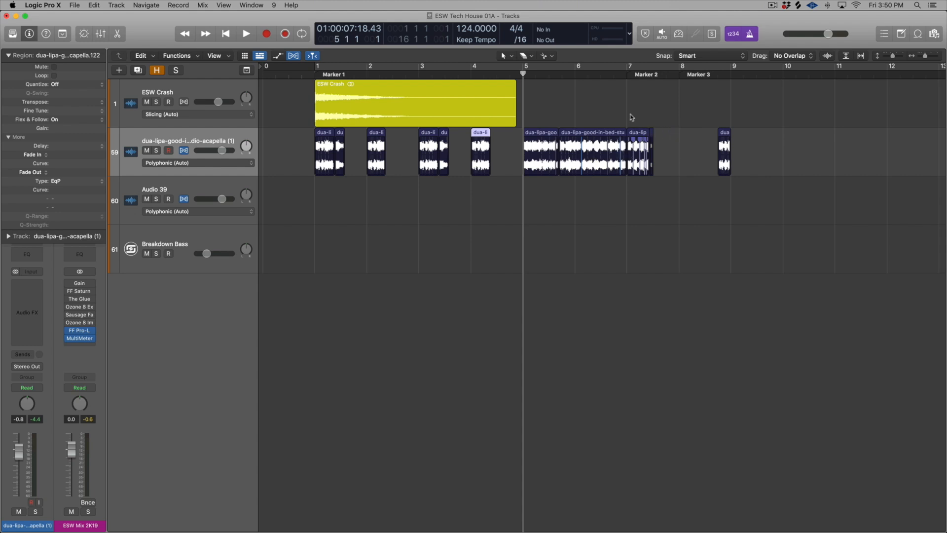
key(space)
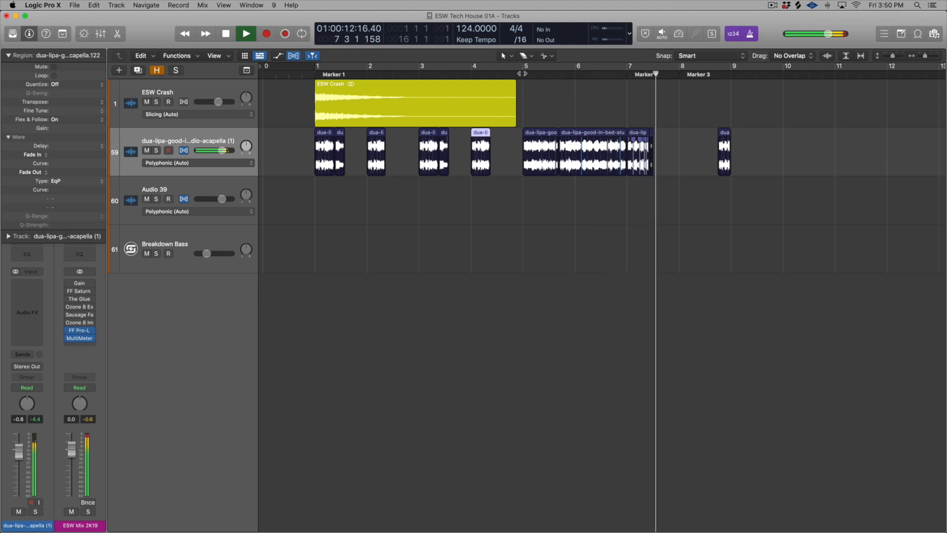
key(space)
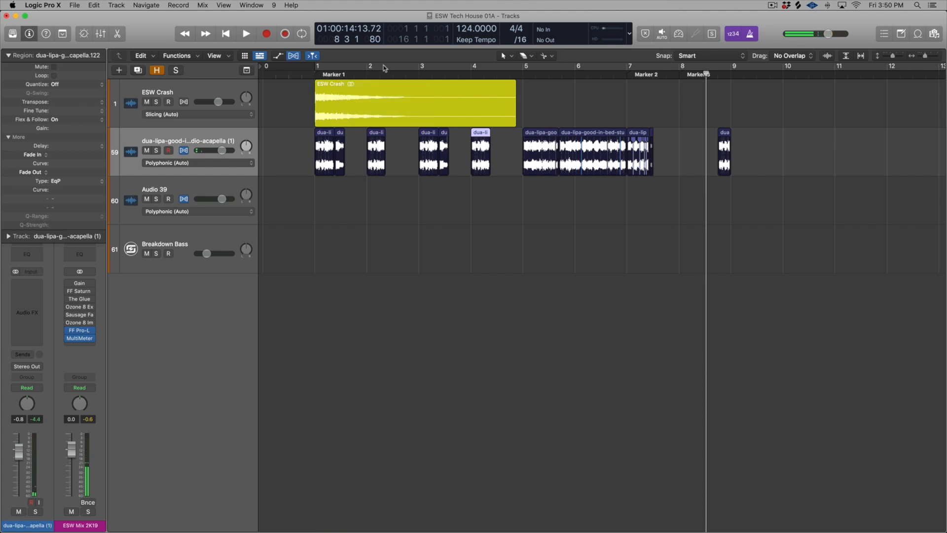
Set a cycle range from bar 1 to about bar 9
drag(329, 68, 729, 83)
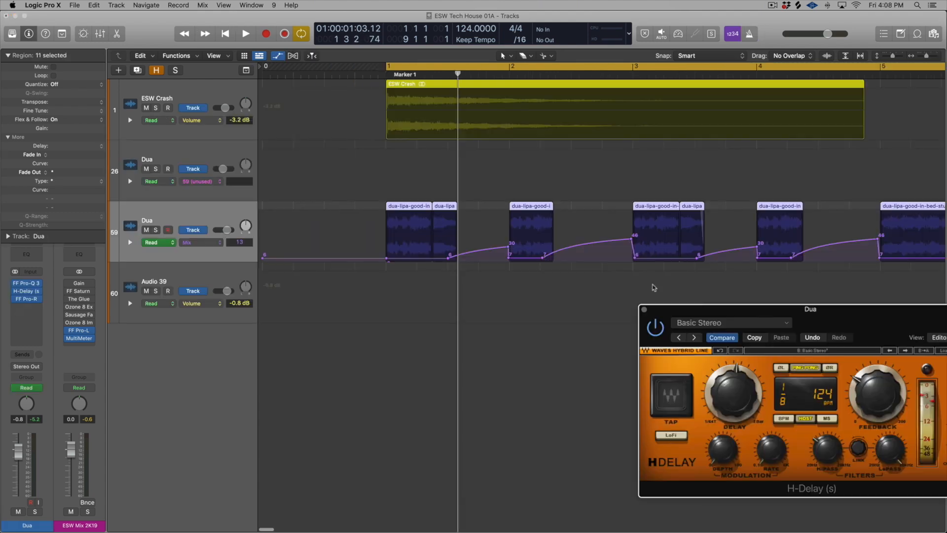
Move the H-Delay window clear of the acapella regions and inspect the Dua track's FF Pro-R reverb settings
drag(680, 309, 538, 296)
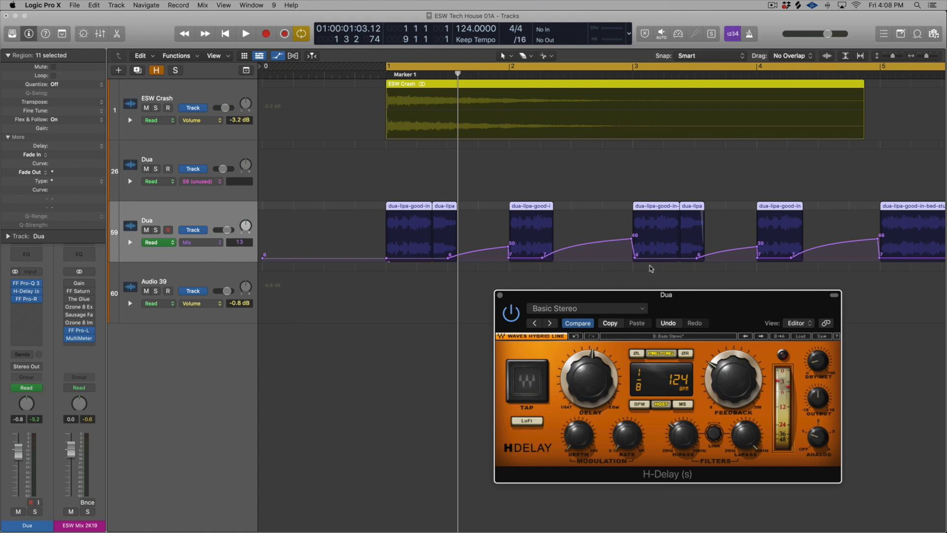
click(27, 299)
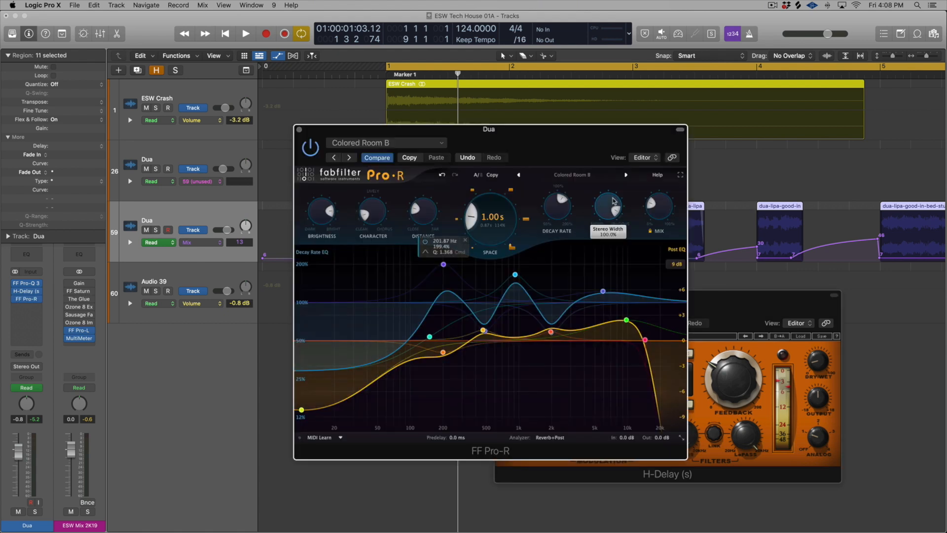
drag(488, 129, 316, 117)
click(126, 117)
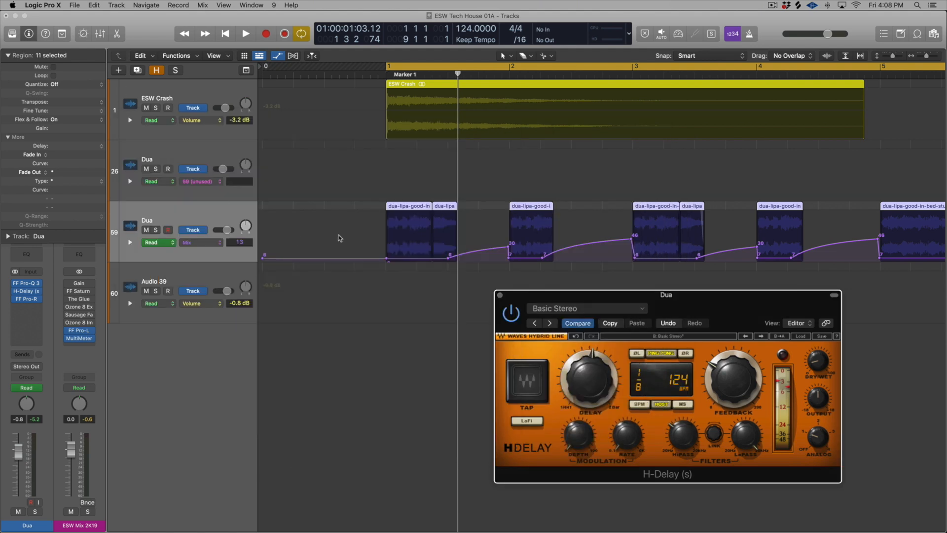
Play the arrangement from bar 1 to hear the H-Delay mix automation between the vocal chops
key(space)
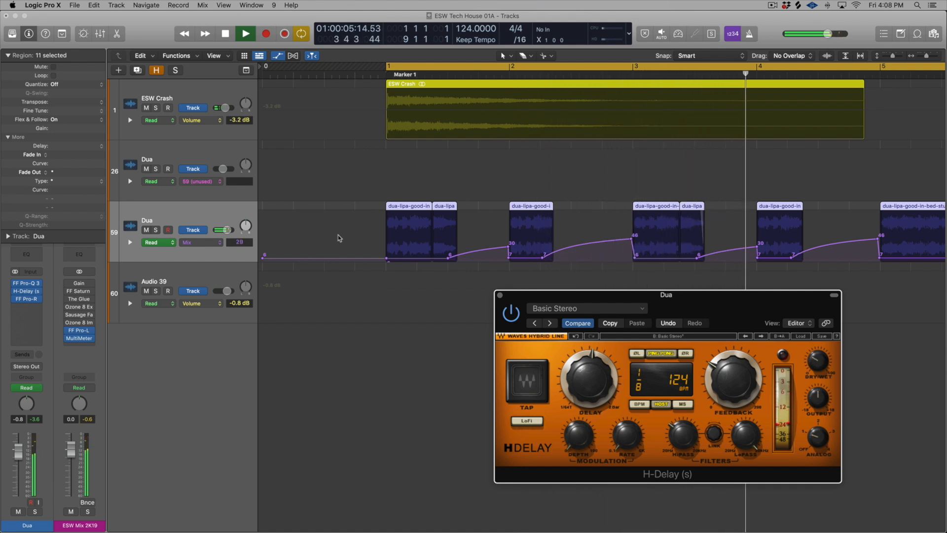
key(space)
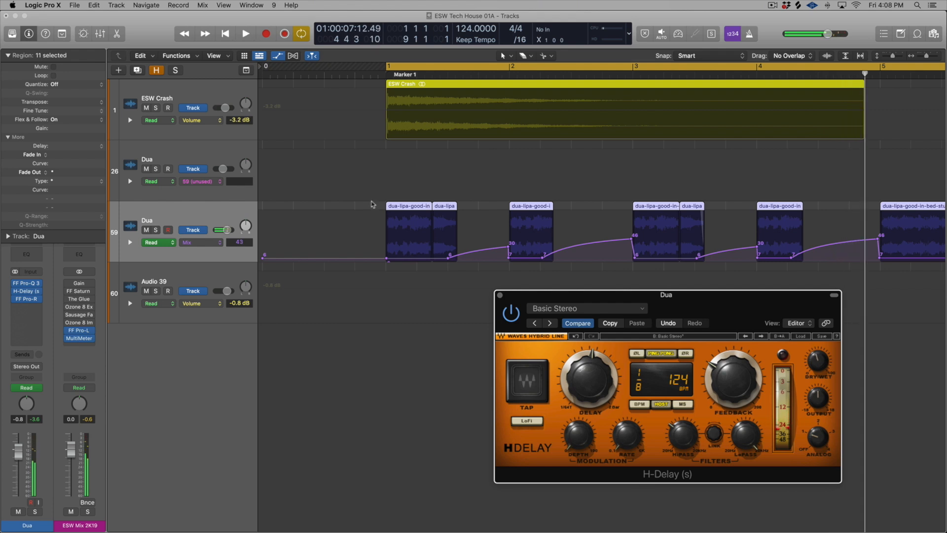
right_click(443, 247)
click(467, 219)
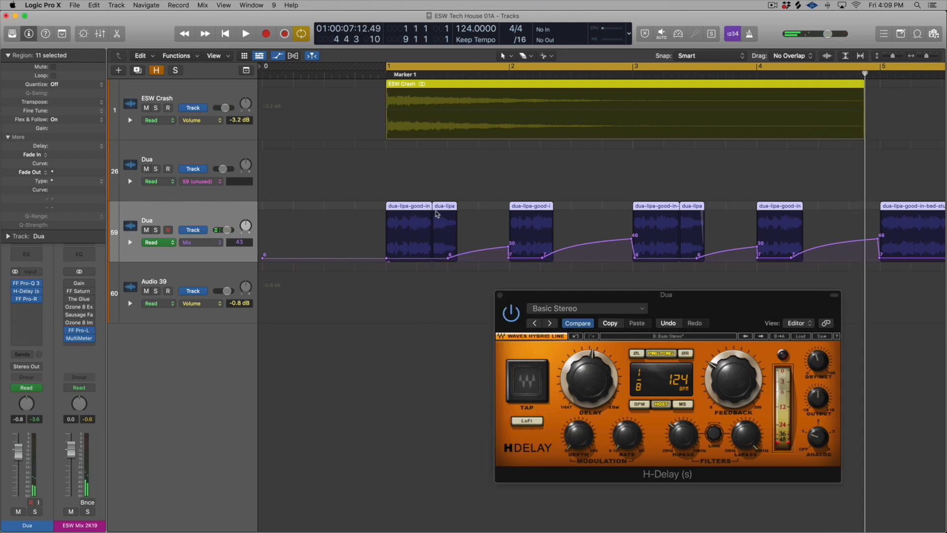
Close H-Delay and examine the delay mix automation points between the vocal chops at increased track height
key(super+Down)
key(super+Down)
key(super+Down)
key(super+Down)
key(super+Down)
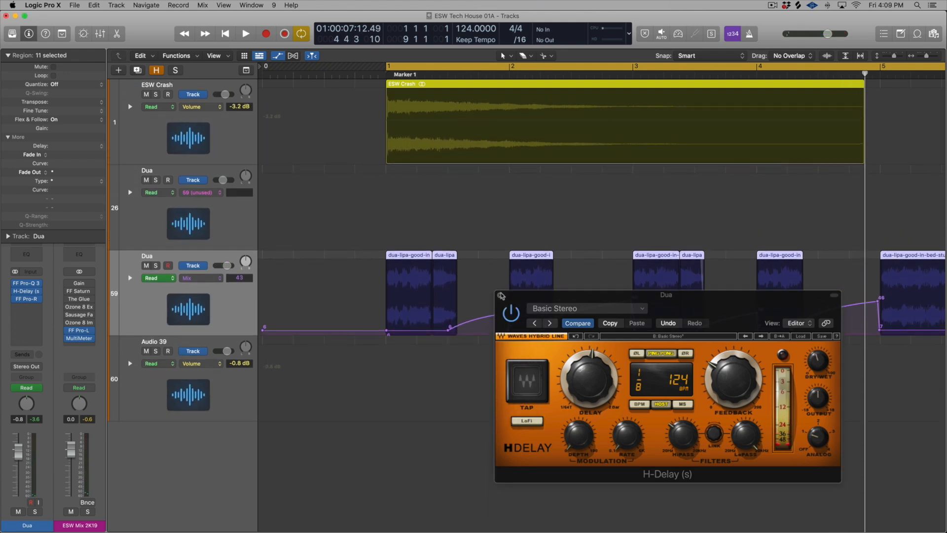
click(500, 295)
drag(374, 298, 646, 339)
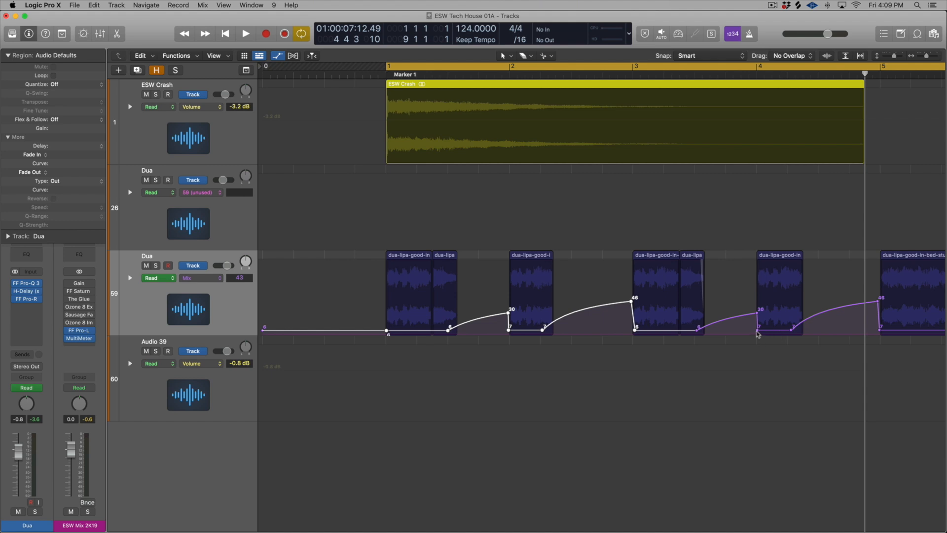
click(430, 365)
click(557, 341)
drag(487, 315, 493, 322)
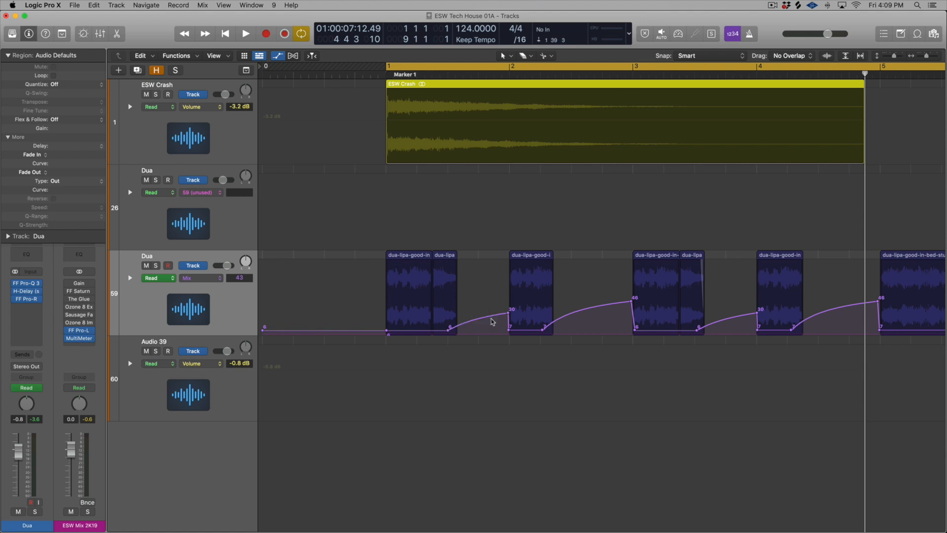
Bend the delay mix automation line between the first vocal chop and bar 2 with the Automation Curve tool
key(t)
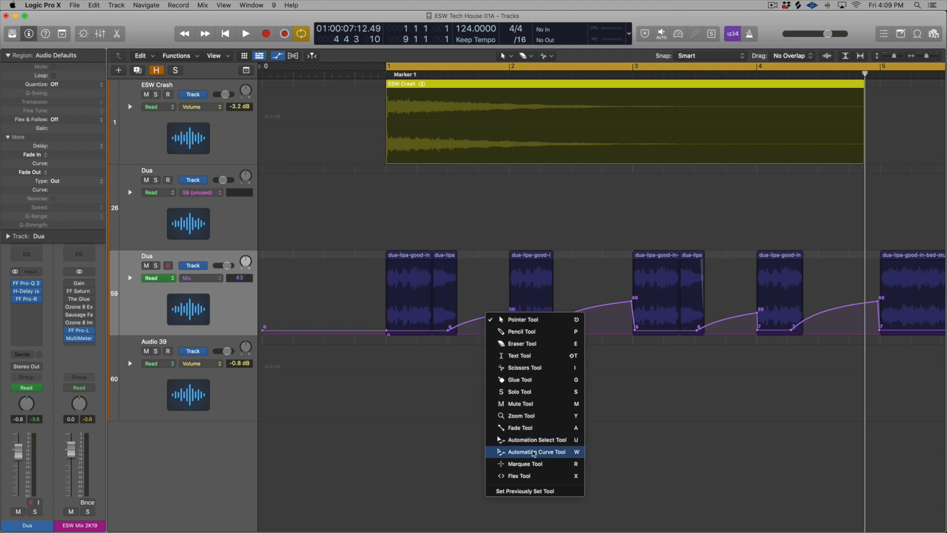
click(533, 453)
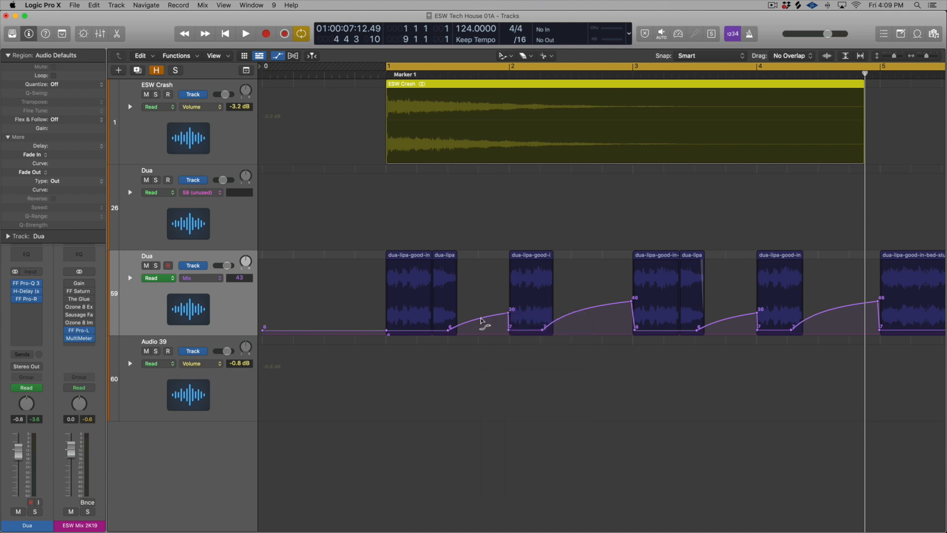
drag(481, 333, 483, 370)
drag(501, 316, 498, 269)
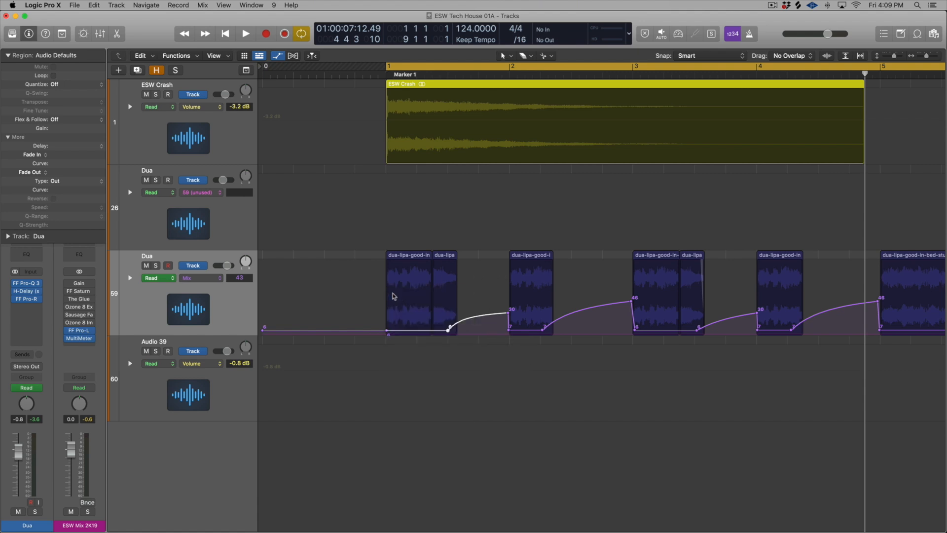
Select the kick and snare regions in bar 1 of the two Intro Kick Snare tracks and solo them
key(super+Left)
key(super+Left)
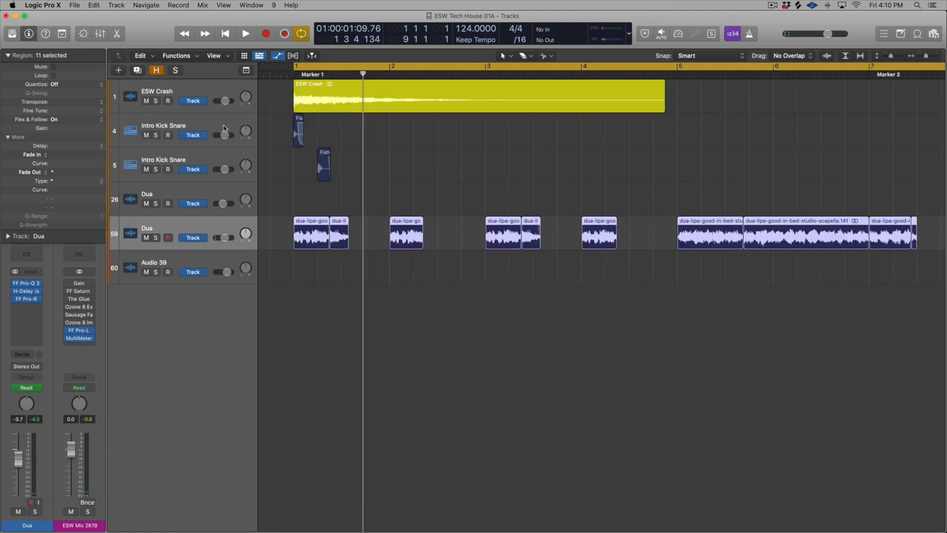
key(super+Right)
key(super+Right)
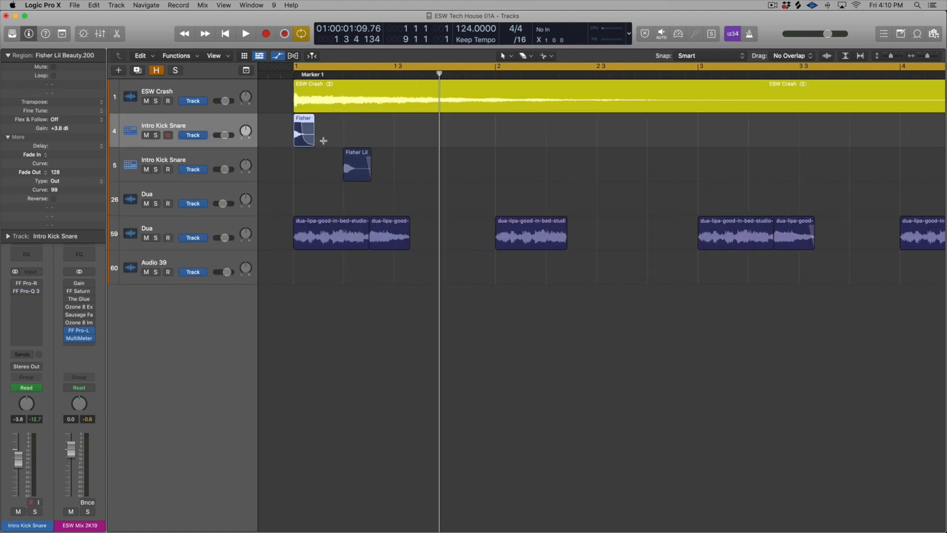
shift+click(352, 156)
key(ctrl+s)
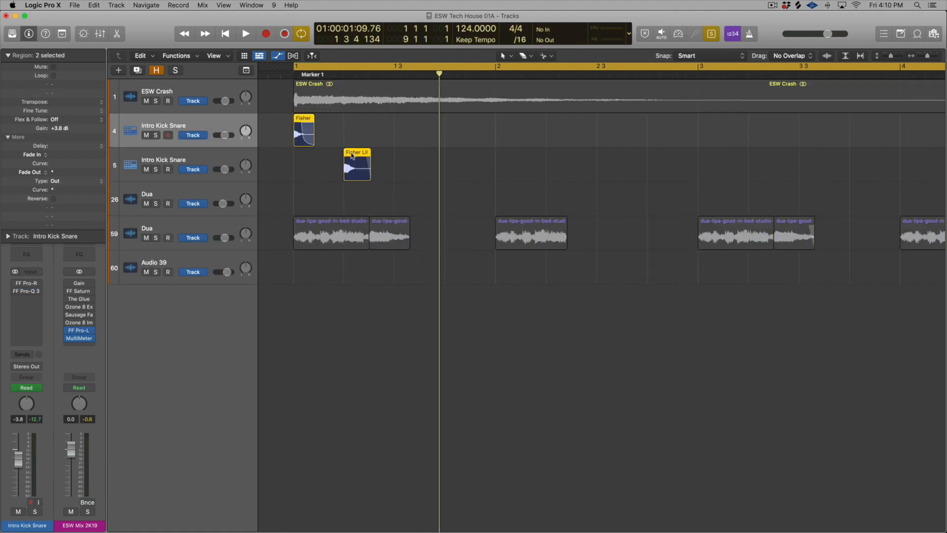
Lengthen the bar 1 kick region to audition more of its source loop, and undo the lengthening
key(super+Right)
click(292, 122)
click(307, 125)
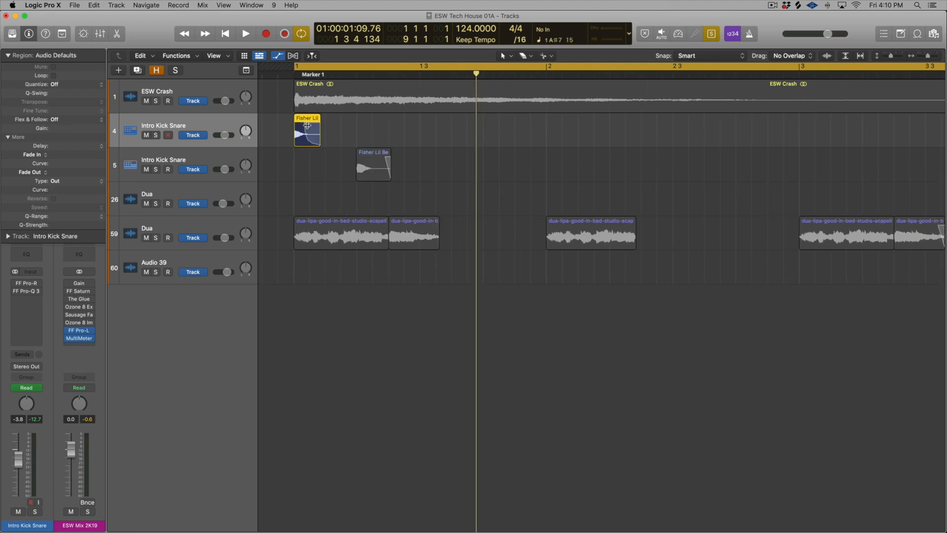
drag(319, 141, 469, 141)
key(space)
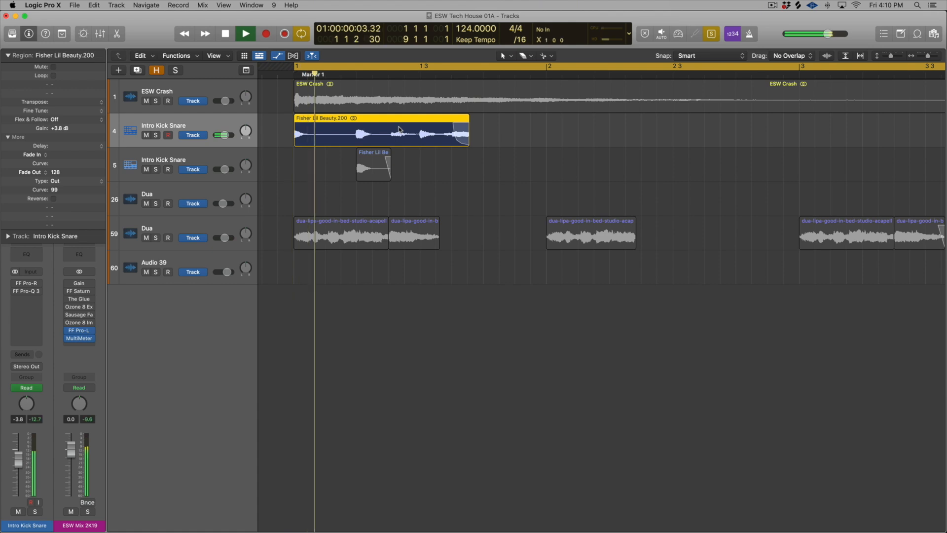
key(space)
key(super+z)
Adjust the bar 1 kick region's fade-out to 134 with the Fade tool
key(super+Right)
key(super+Right)
key(t)
key(a)
drag(316, 126, 318, 140)
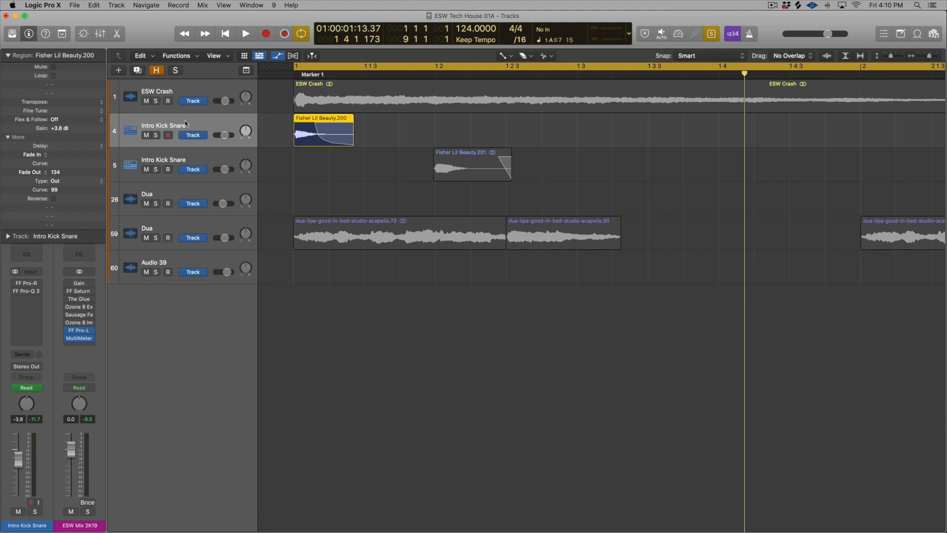
drag(58, 131, 60, 96)
Play the bar 1 kick and snare regions together in solo
key(super+Left)
key(space)
shift+click(422, 152)
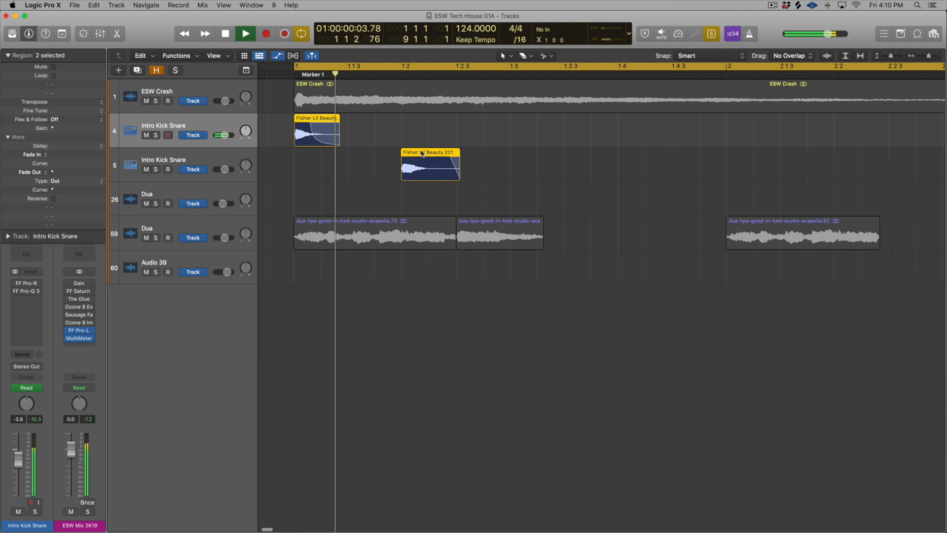
key(space)
Copy the kick and snare pair on alternating beats to fill bars 1 and 2
drag(287, 128, 428, 177)
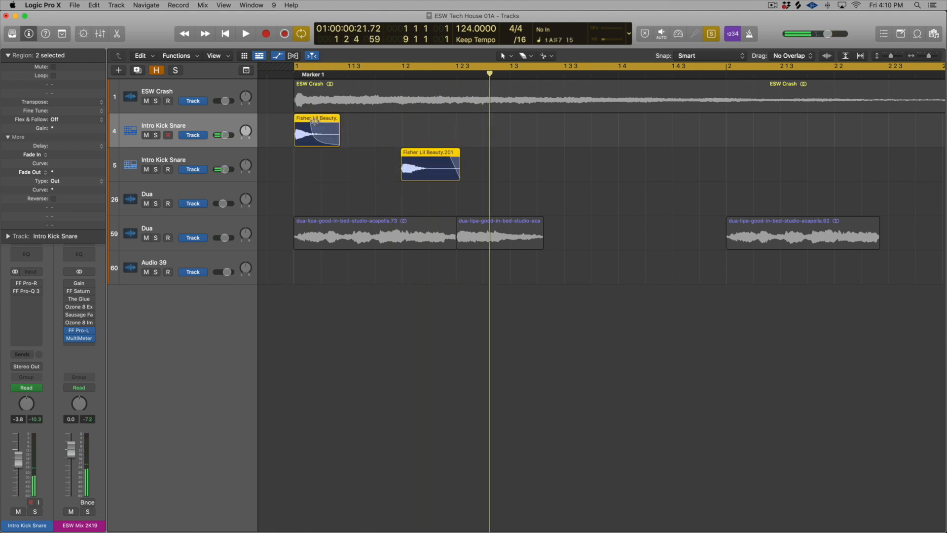
drag(317, 122, 705, 173)
drag(305, 123, 737, 126)
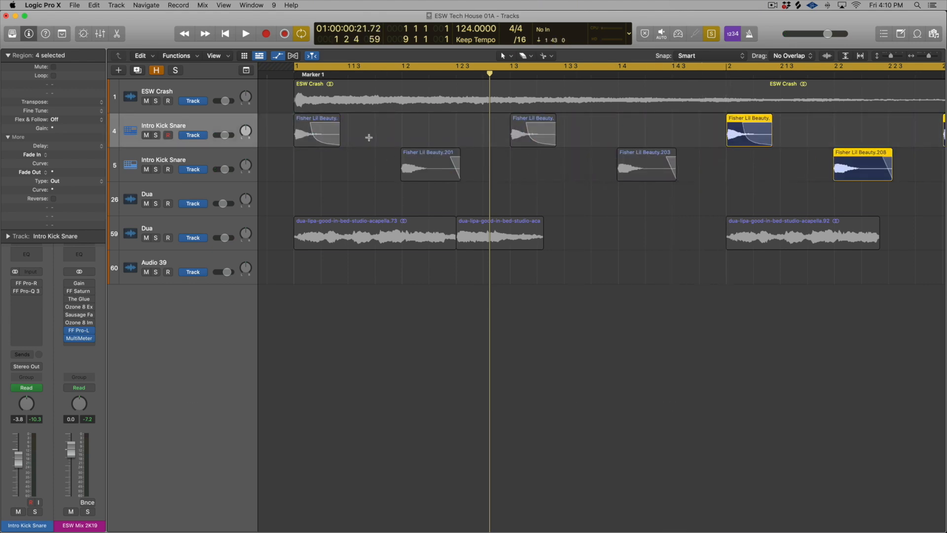
Copy the two-bar kick and snare pattern into bars 3 and 4, and play it unsoloed with the vocals
key(space)
scroll(496, 125, down, 5)
drag(585, 173, 597, 138)
scroll(719, 150, down, 4)
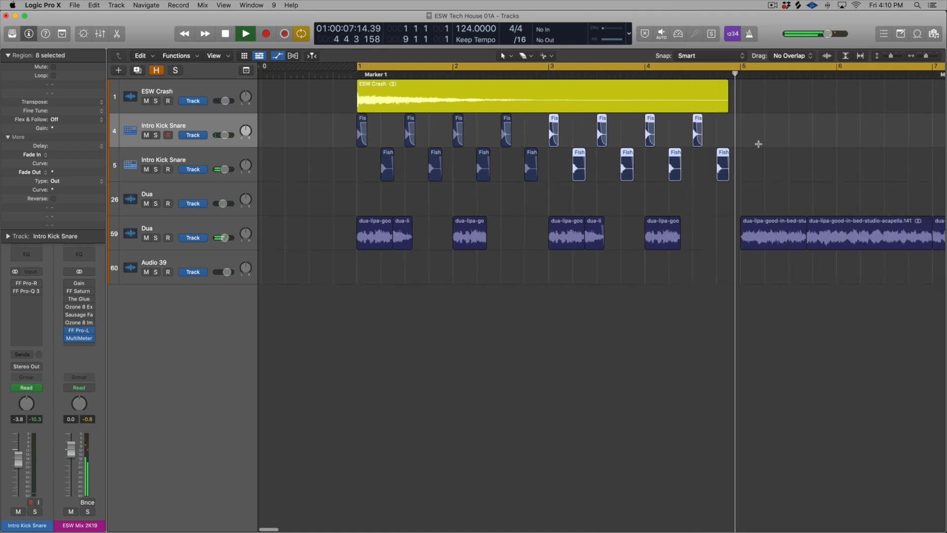
key(space)
Combine both Intro Kick Snare tracks into a summing track stack
shift+click(214, 159)
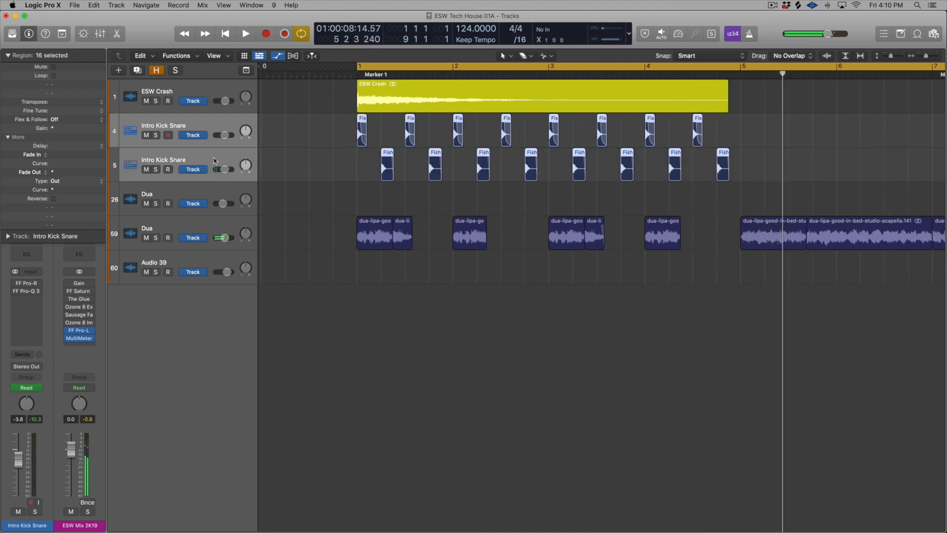
key(super+g)
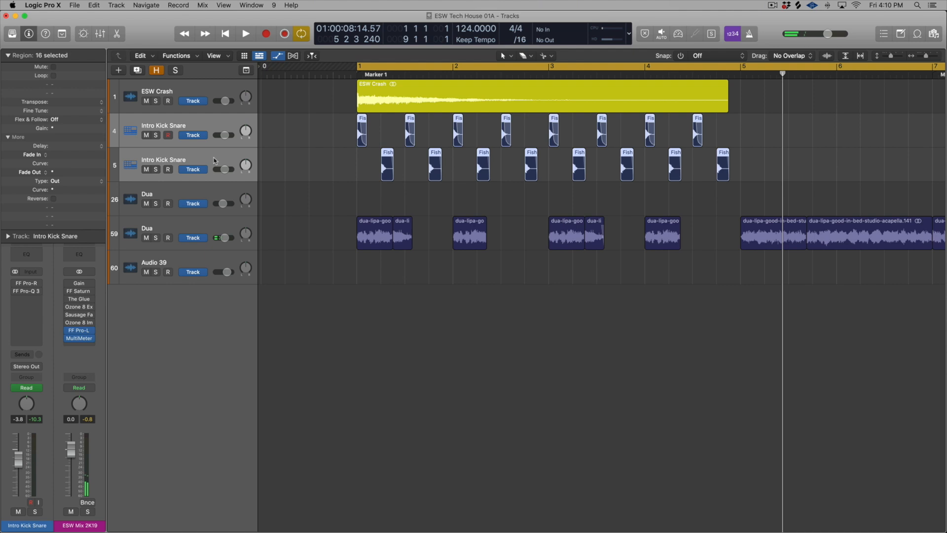
key(shift+super+d)
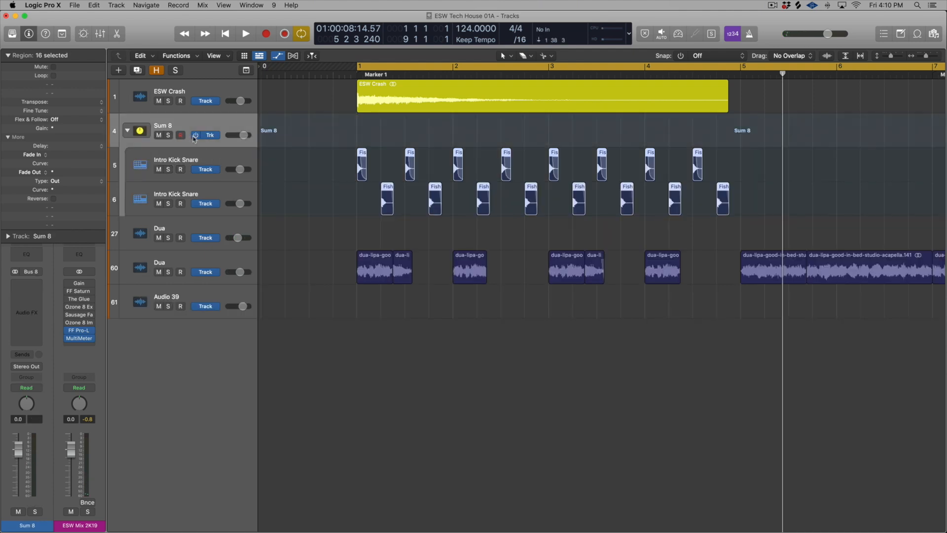
Rename the summing stack to Intro Drums and collapse it
double_click(164, 125)
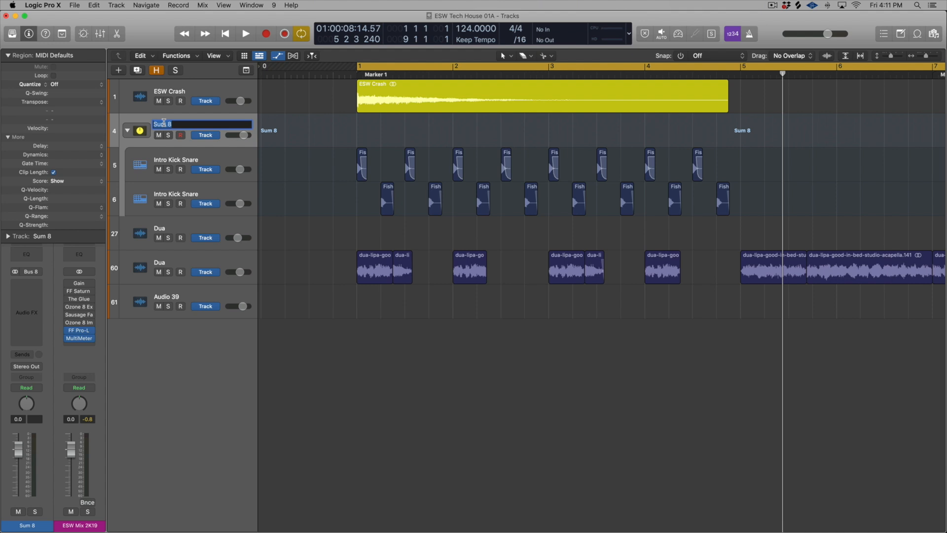
key(BackSpace)
text(Intro Drums)
key(Return)
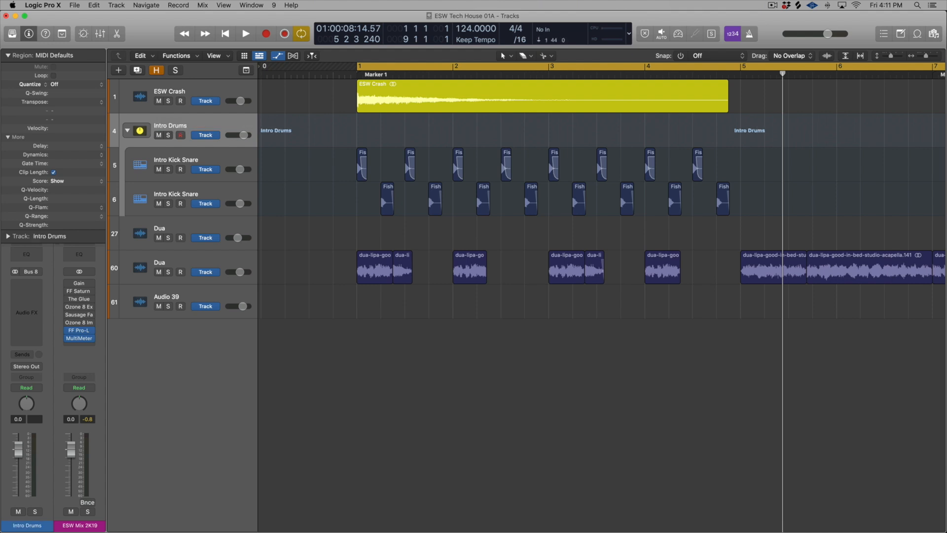
click(127, 131)
click(186, 120)
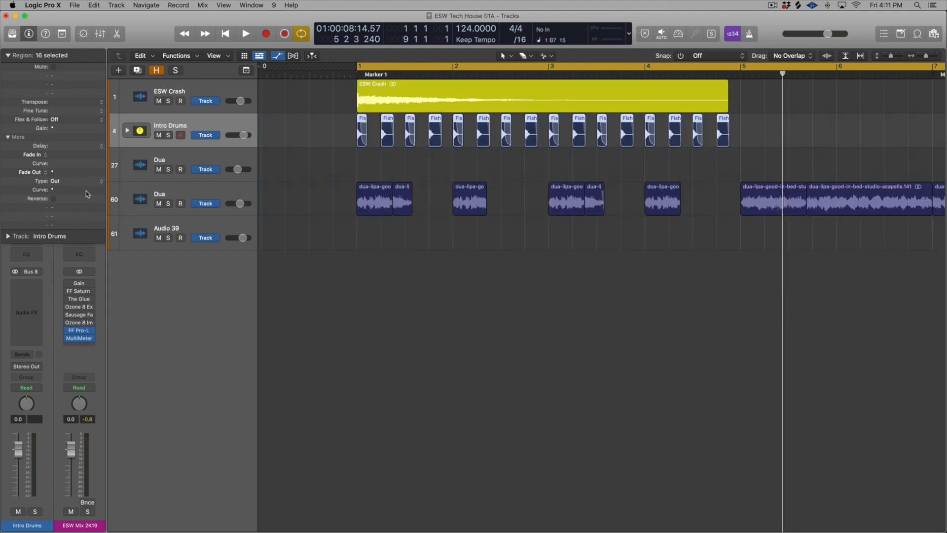
Insert a stereo FF Pro-R reverb on the Intro Drums stack and load the large-space preset Chapel 1
click(38, 297)
mouse_move(39, 309)
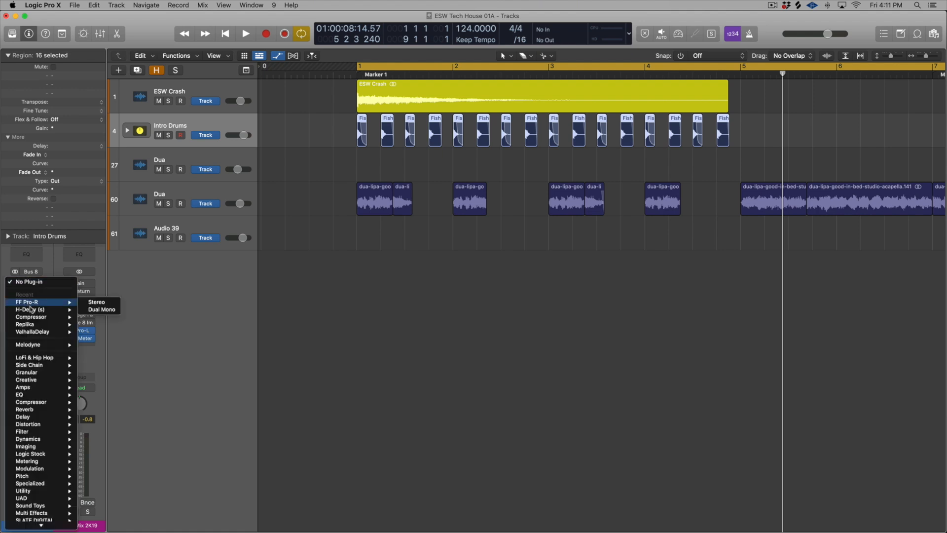
click(96, 302)
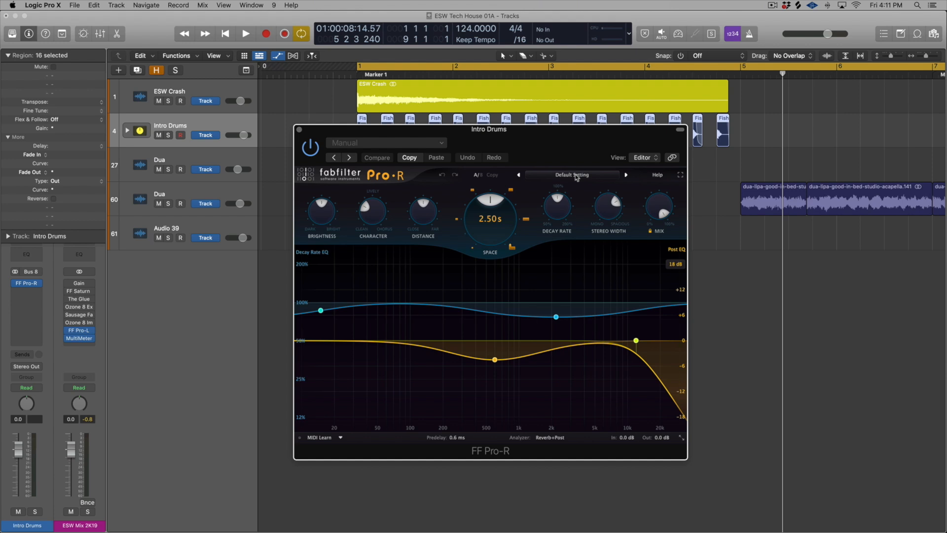
click(576, 177)
mouse_move(566, 214)
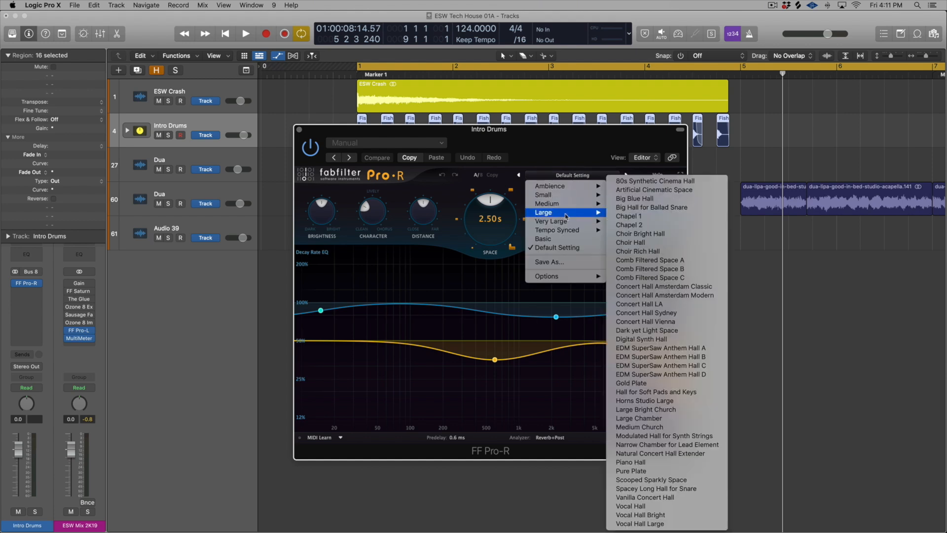
click(629, 216)
Set the Intro Drums reverb's space to 1.29 s, adjust its mix, and play the result from bar 1
drag(654, 234, 655, 253)
mouse_move(480, 218)
mouse_down()
mouse_move(475, 234)
mouse_move(485, 217)
mouse_up()
drag(658, 209, 658, 213)
key(space)
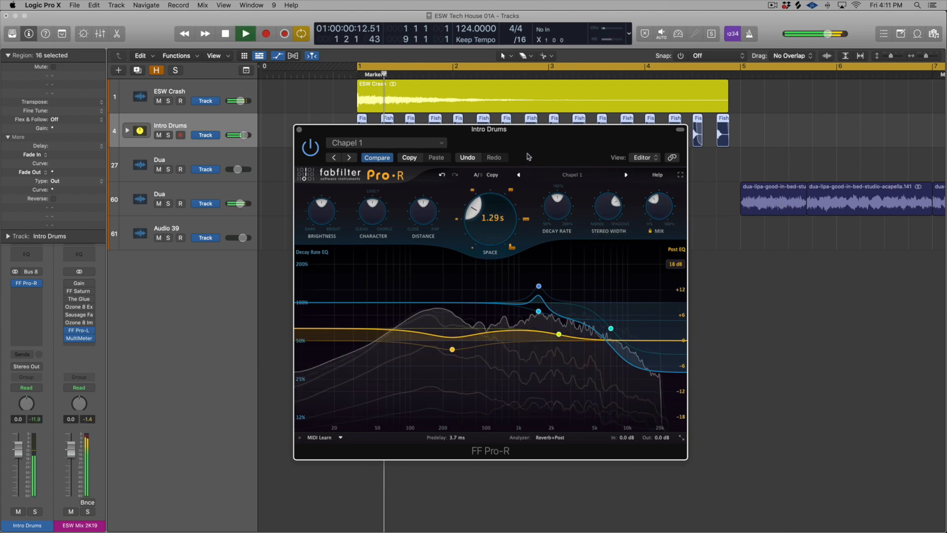
drag(528, 157, 703, 197)
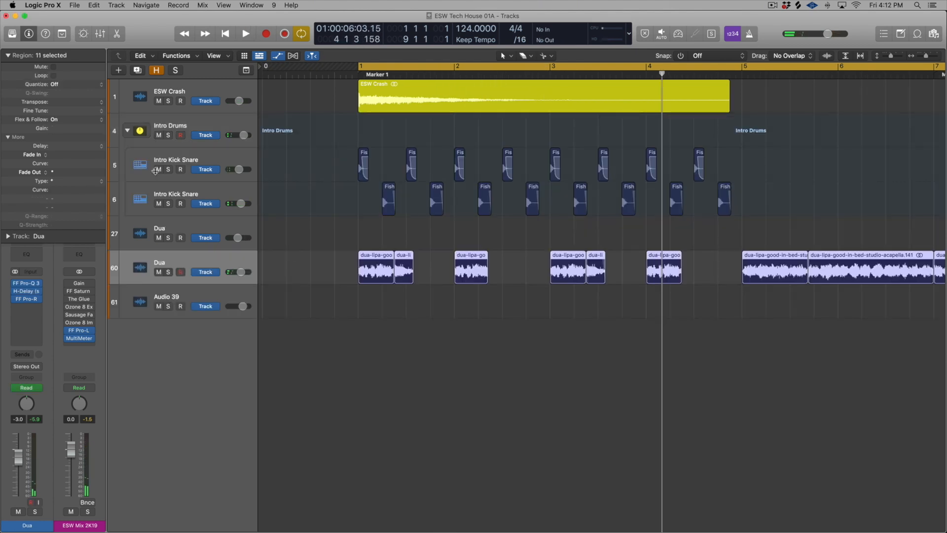
Show the Flex controls and select all the kick and snare regions inside the Intro Drums stack
click(169, 127)
key(super+f)
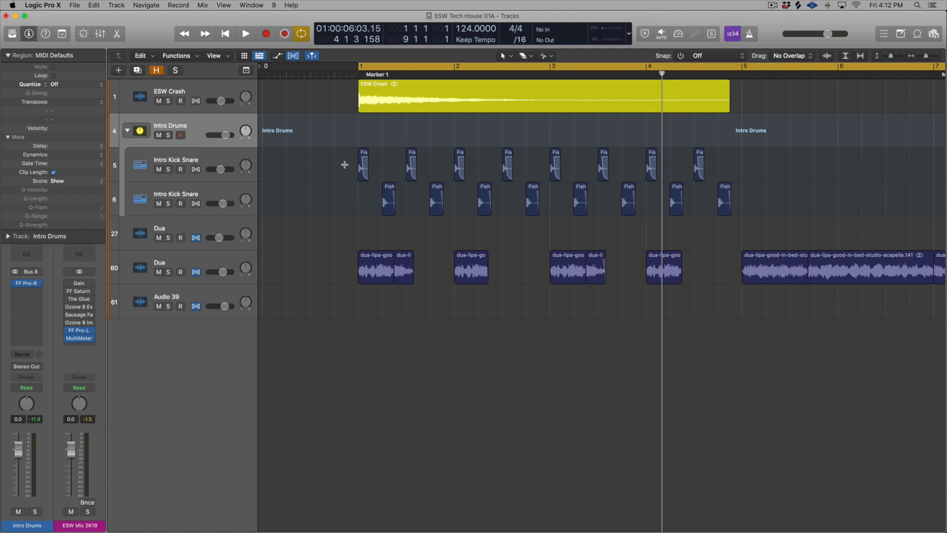
drag(345, 164, 735, 217)
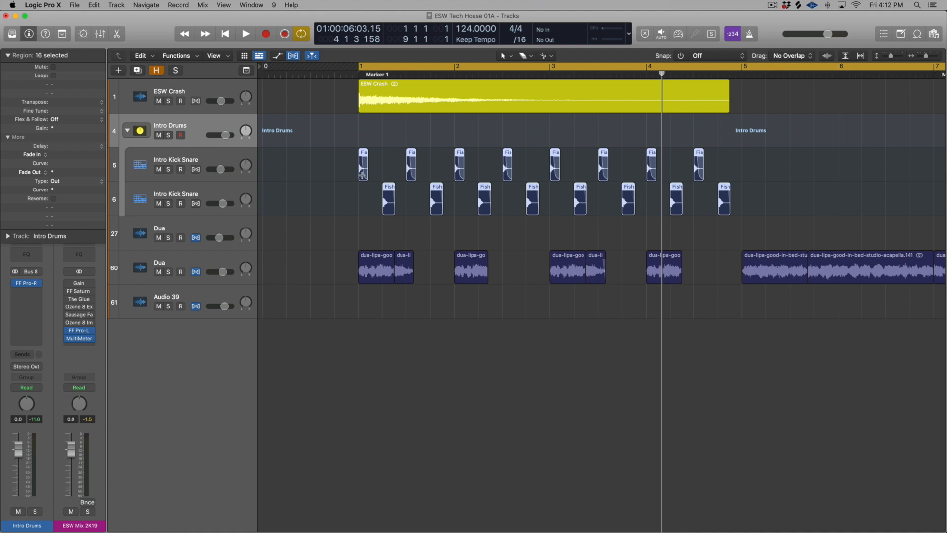
key(super+Left)
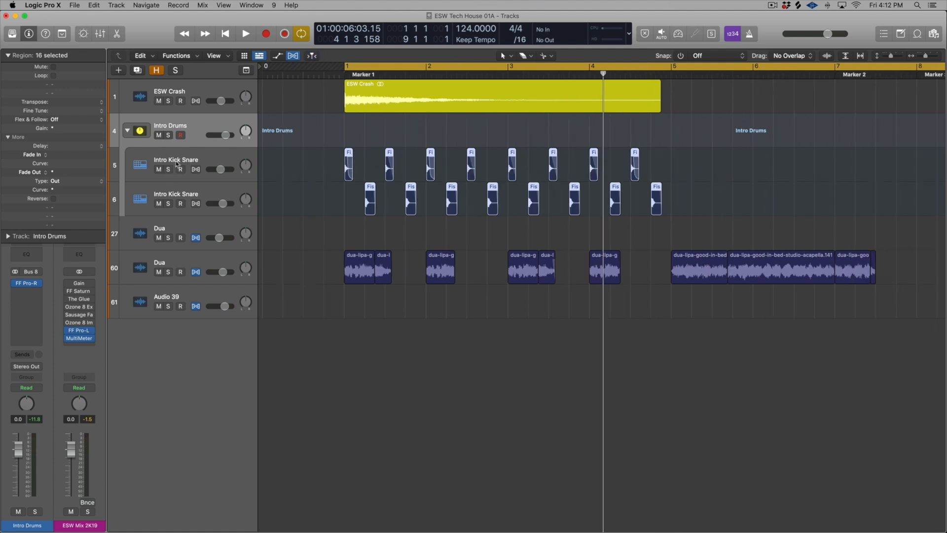
Automate the Intro Drums Pro-R reverb's Space and Mix to rise gradually until just before bar 5, and play the result
key(a)
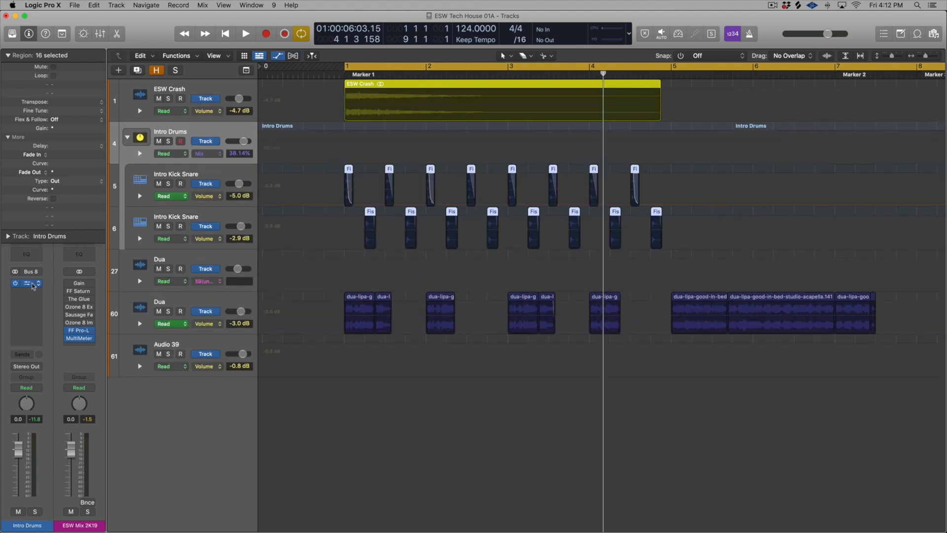
click(30, 283)
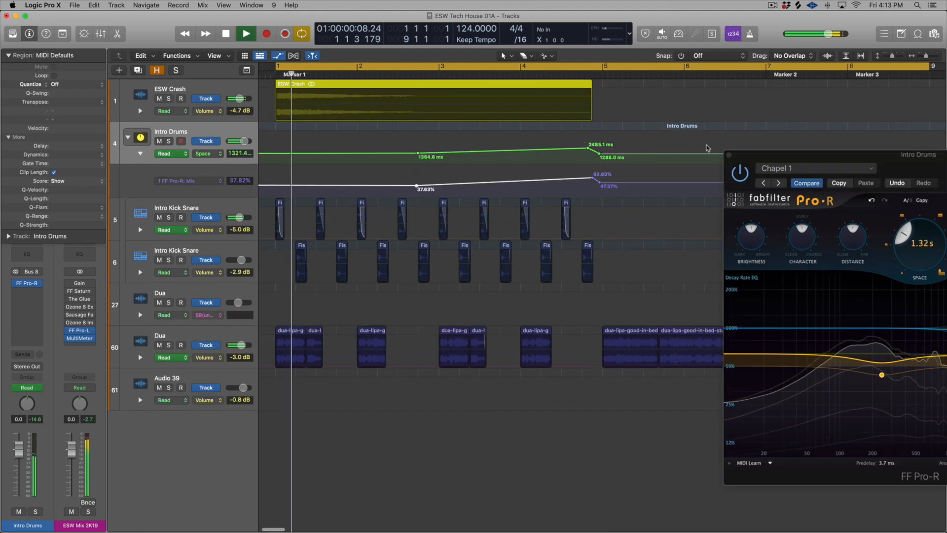
click(728, 155)
scroll(629, 193, left, 3)
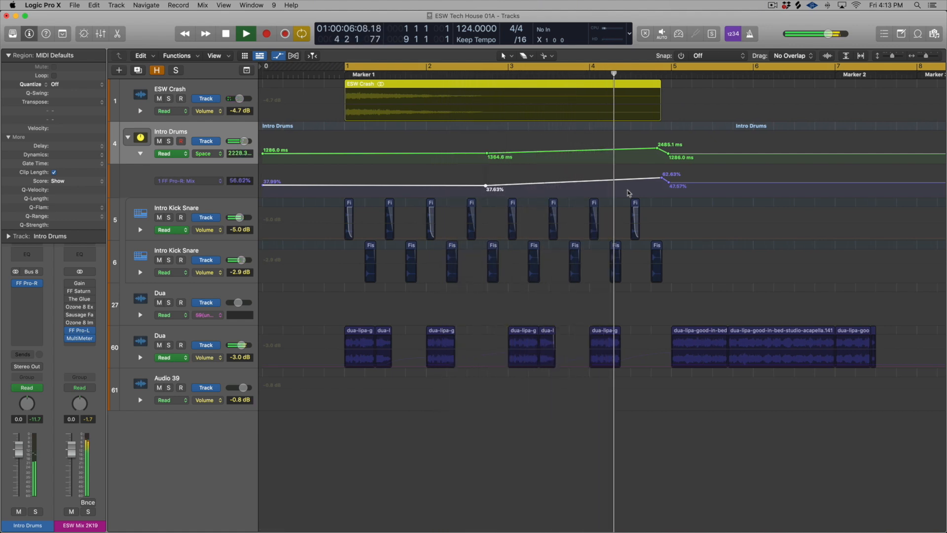
Lower the Intro Drums automation peaks before bar 5 to 1951.4 ms for Space and 58.53% for Mix
key(space)
drag(657, 148, 661, 179)
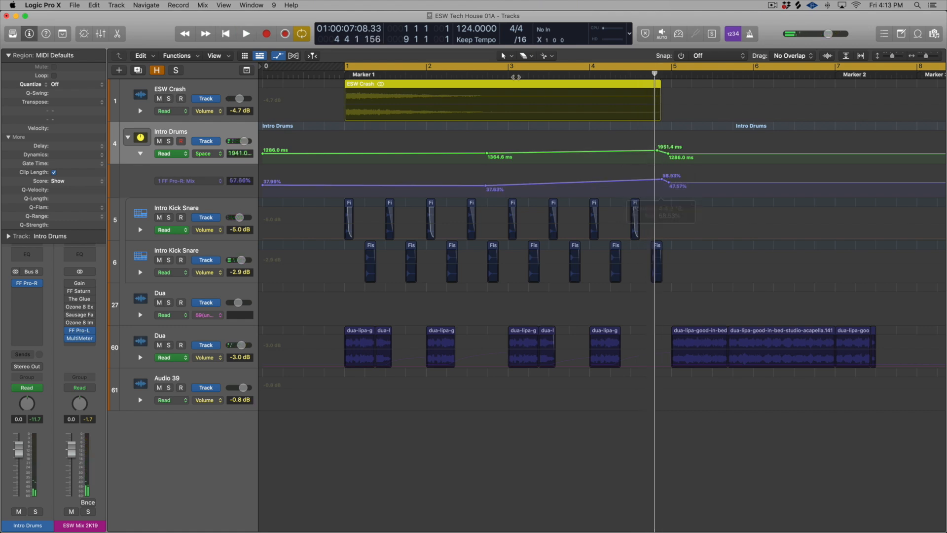
key(space)
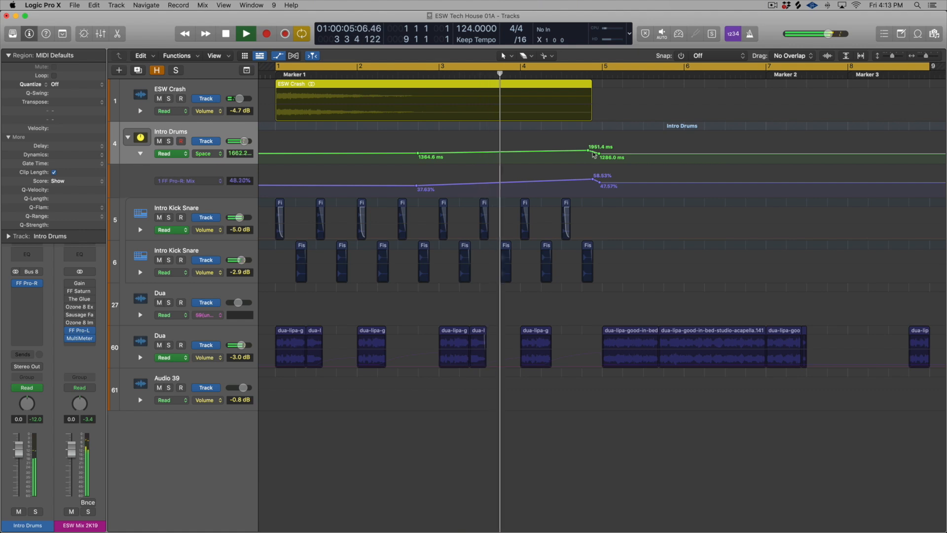
Delete the Space and Mix automation points that drop back after the peaks, then hide automation and collapse the Intro Drums stack
click(599, 153)
click(599, 182)
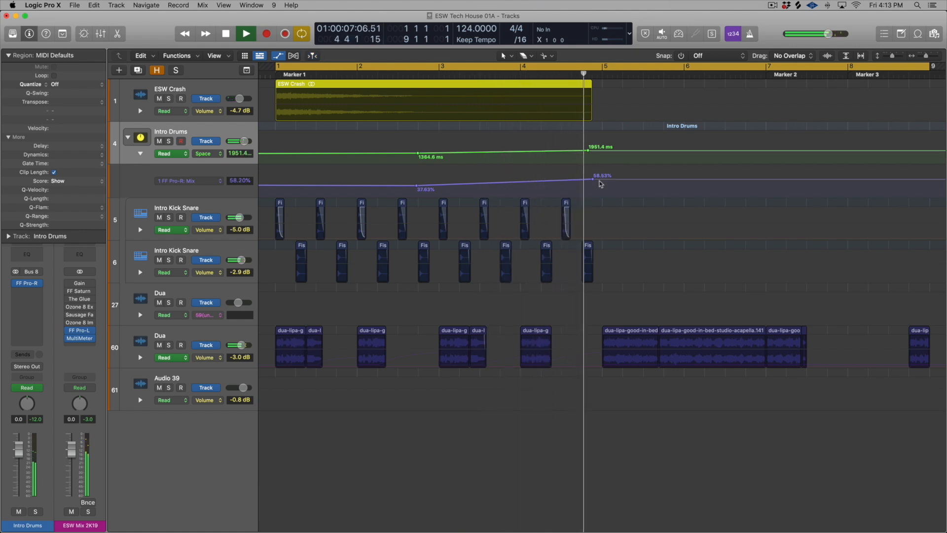
key(super+Left)
key(super+Left)
key(space)
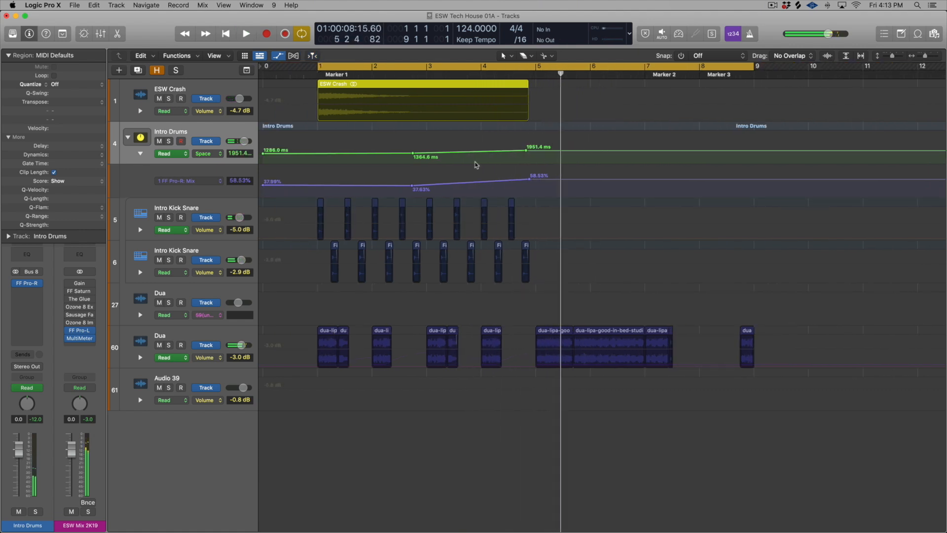
key(a)
click(128, 132)
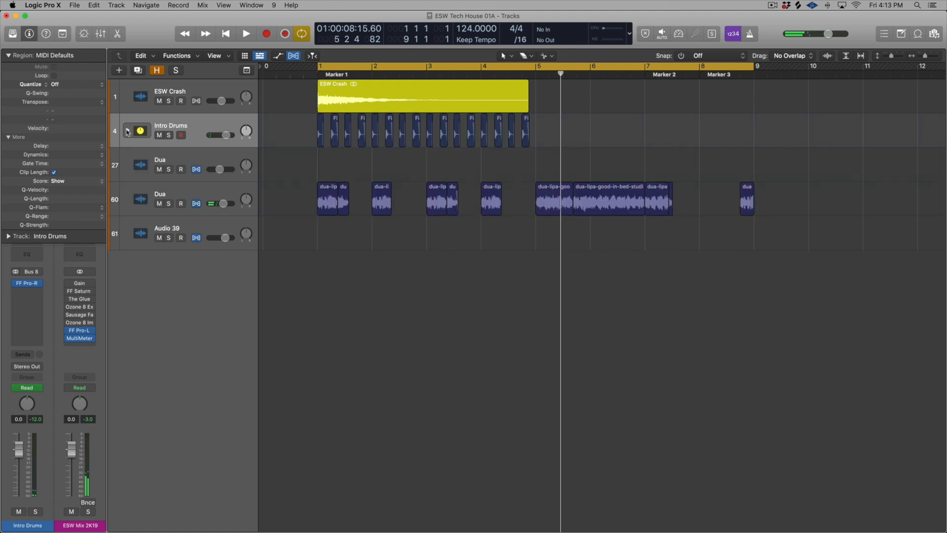
Set the cycle range from bar 5 to bar 9 with Smart snapping
drag(537, 68, 667, 77)
drag(674, 77, 673, 75)
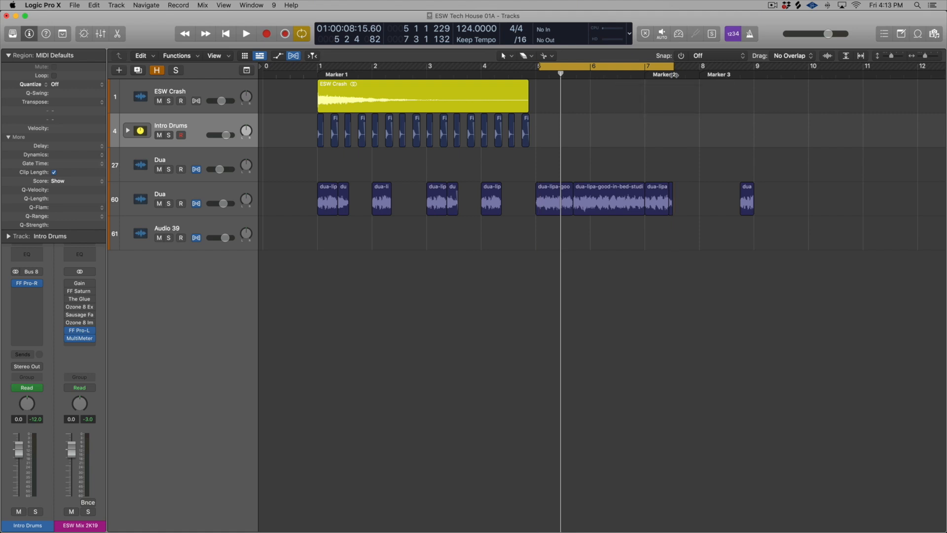
click(682, 56)
drag(549, 67, 754, 75)
Select the vocal regions between bars 5 and 9 and play the section
drag(526, 191, 829, 193)
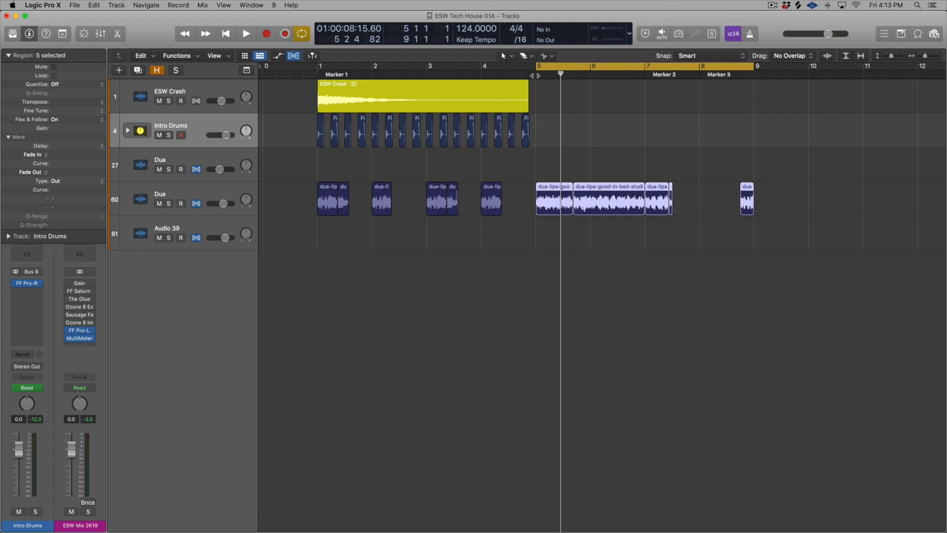
key(space)
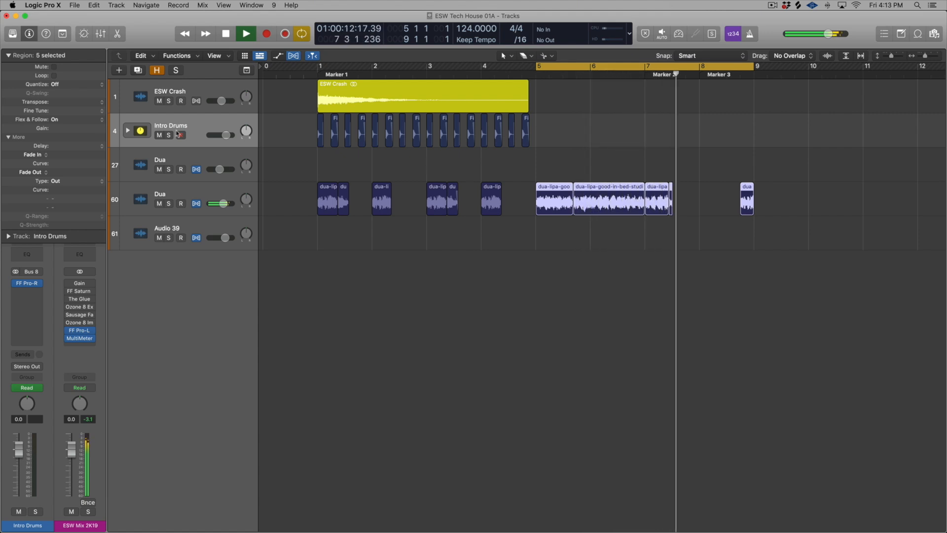
click(181, 135)
key(space)
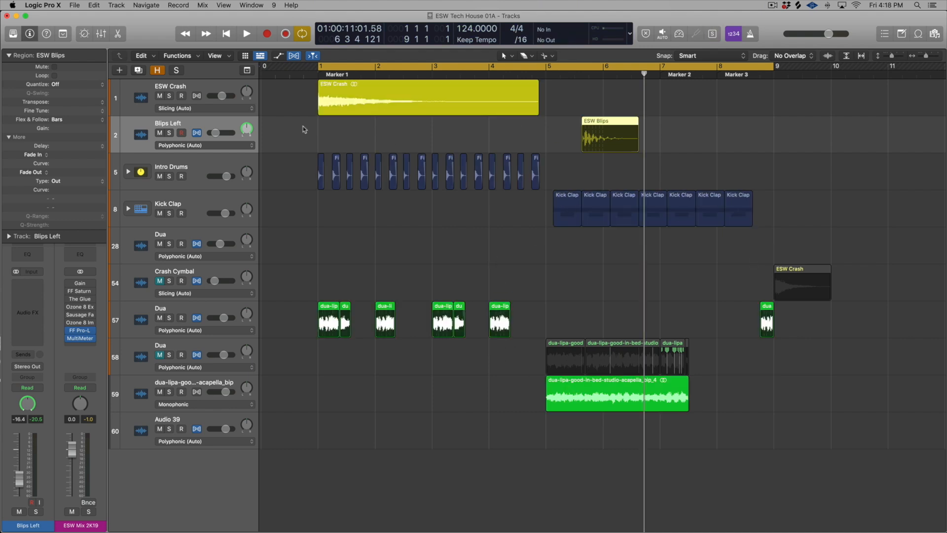
Copy the ESW Crash region to bar 5 on a duplicated ESW Crash track with its volume at -30.0 dB
click(200, 94)
key(super+d)
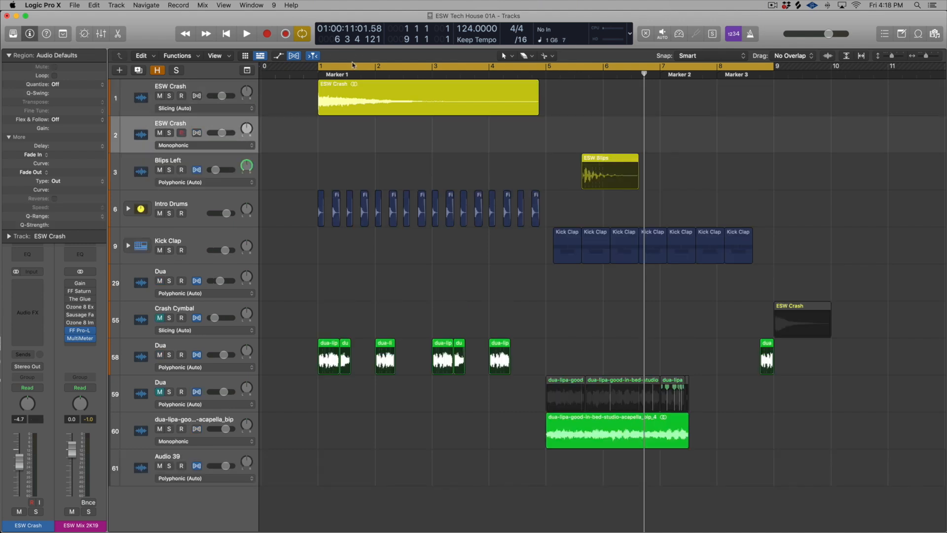
drag(339, 86, 566, 131)
drag(219, 141, 25, 224)
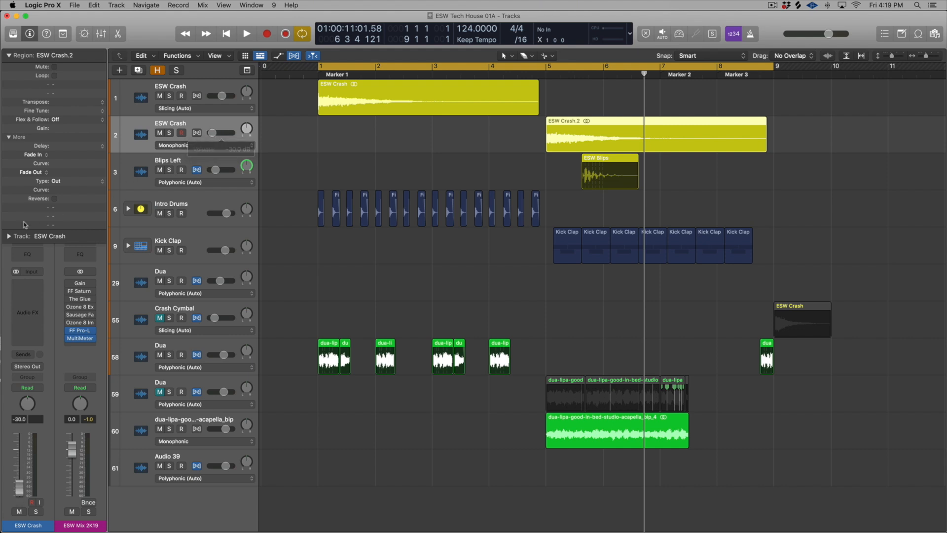
Add a Channel EQ to the duplicated ESW Crash track and cut its low and mid frequencies with the low-cut band
click(27, 254)
drag(343, 252, 626, 249)
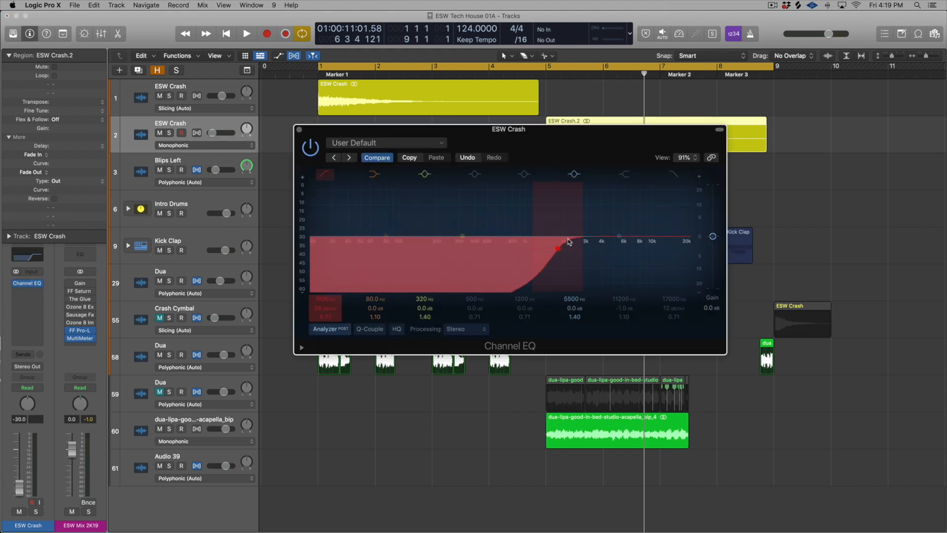
click(299, 129)
Insert FF Pro-R on the duplicated ESW Crash track and set its Mix to about 36%
click(38, 291)
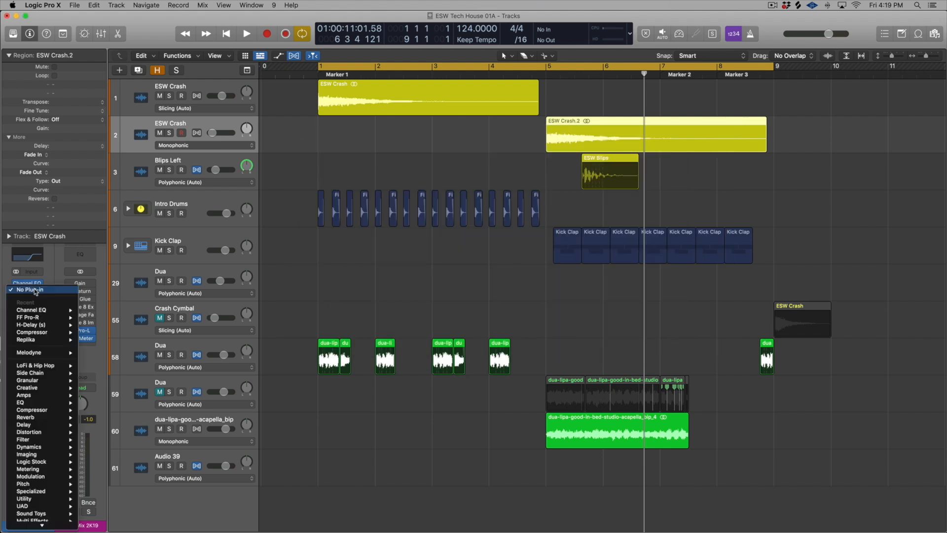
mouse_move(39, 317)
click(98, 318)
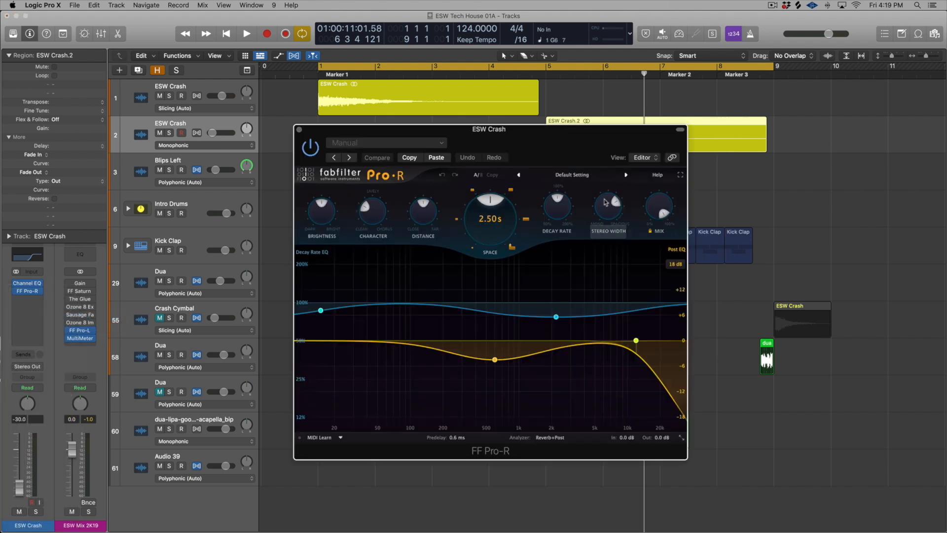
key(space)
drag(656, 211, 650, 250)
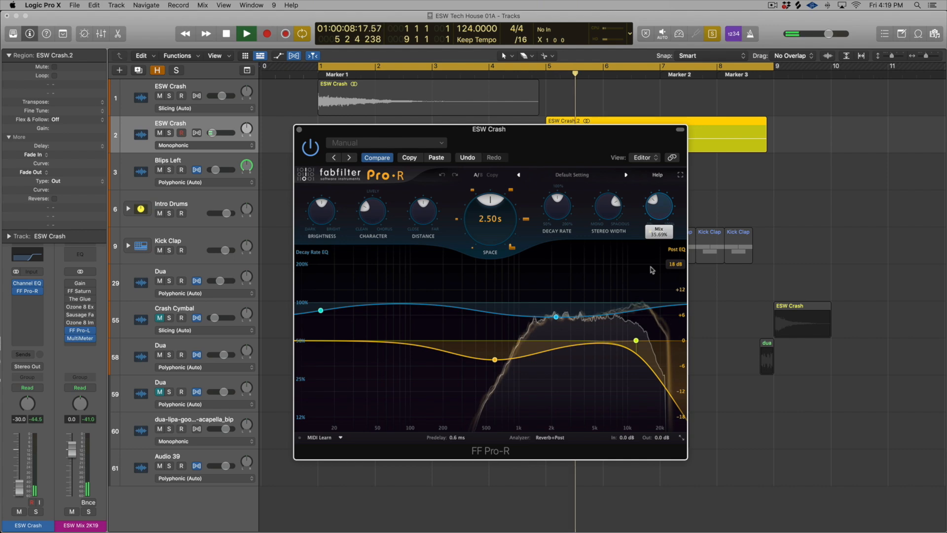
Play the copied crash with its reverb in solo and set its track volume to -28.5 dB
key(space)
key(space)
click(299, 130)
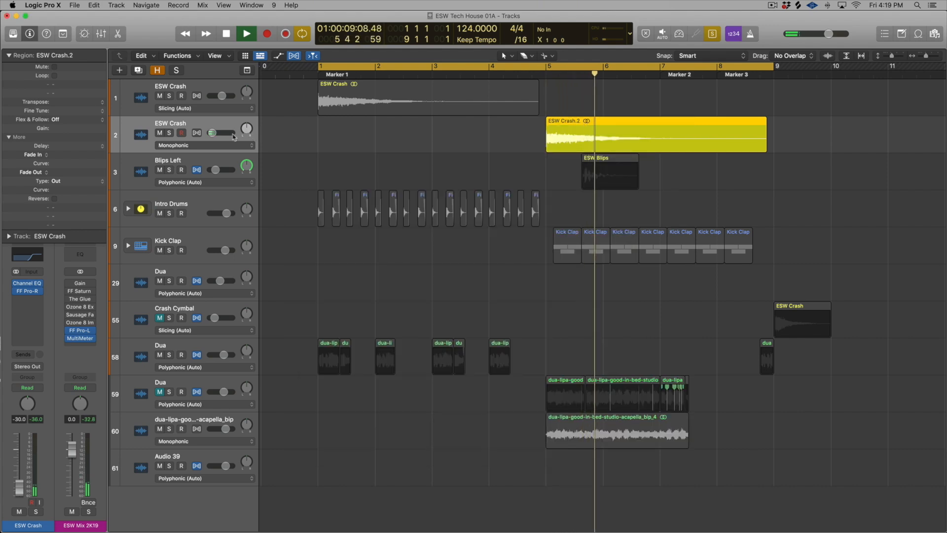
key(space)
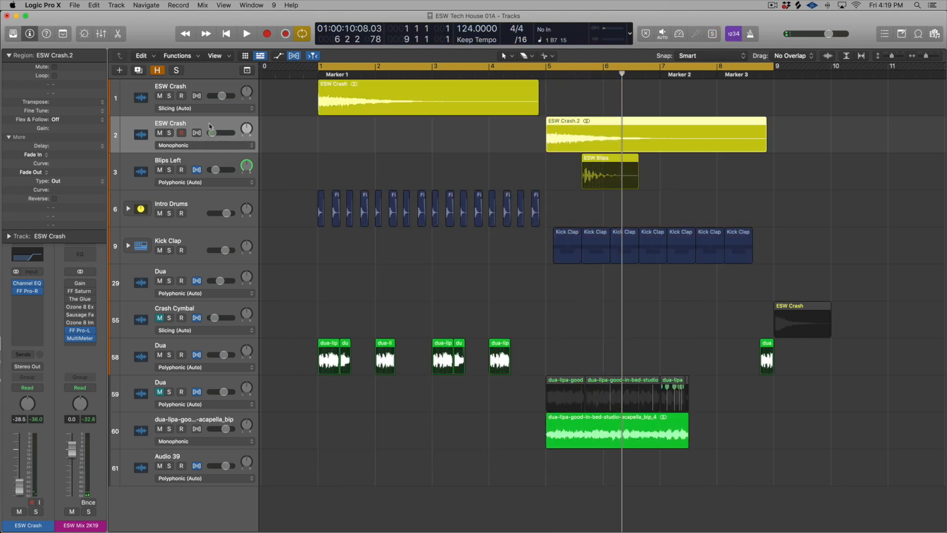
Copy the bar 5 crash onto another duplicated track, reverse the copy and shorten its end
key(super+d)
drag(583, 124, 572, 171)
click(54, 198)
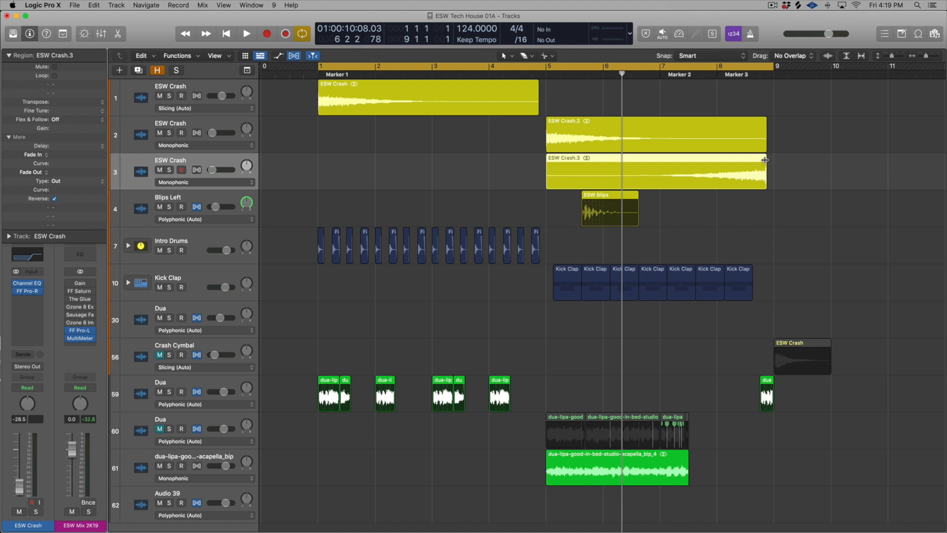
drag(760, 161, 748, 162)
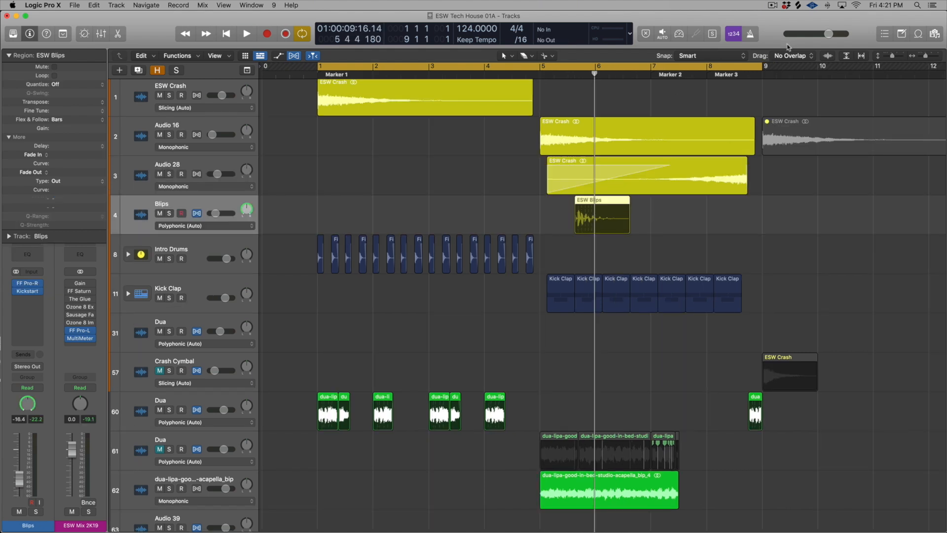
Play the ESW Blips region in solo and inspect the Blips track's FF Pro-R settings
key(ctrl+s)
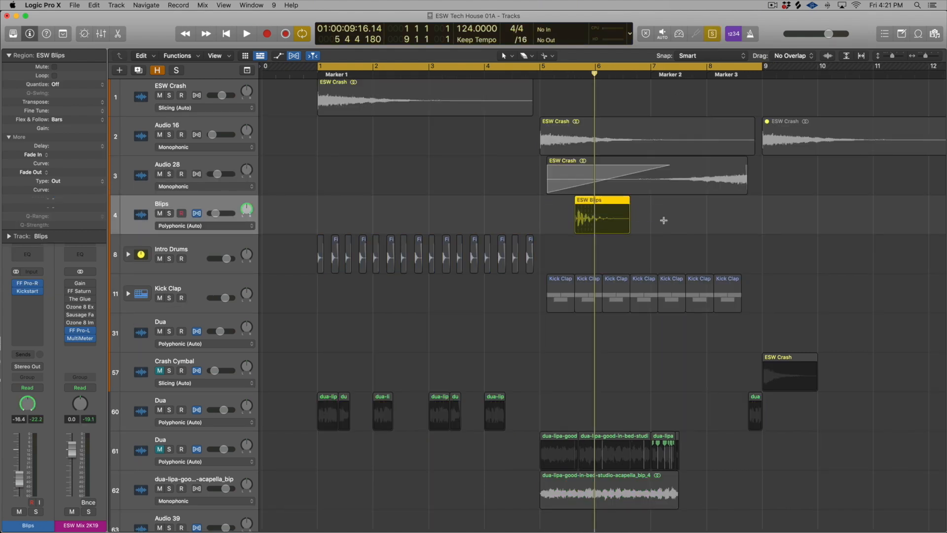
key(space)
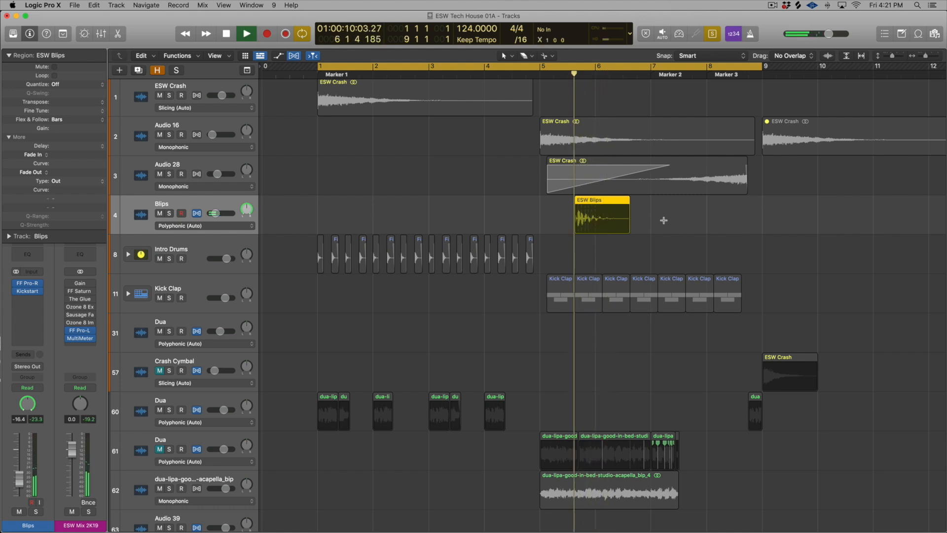
key(ctrl+s)
key(space)
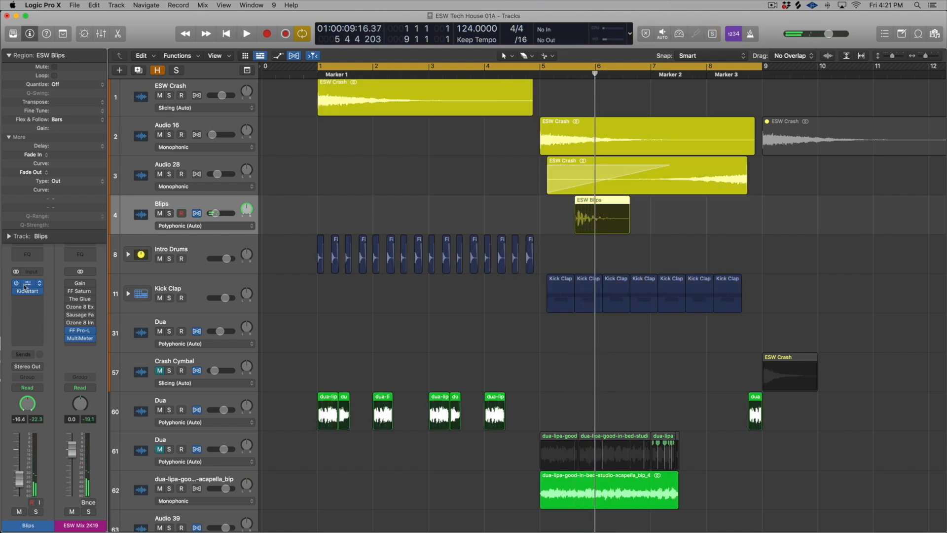
click(37, 284)
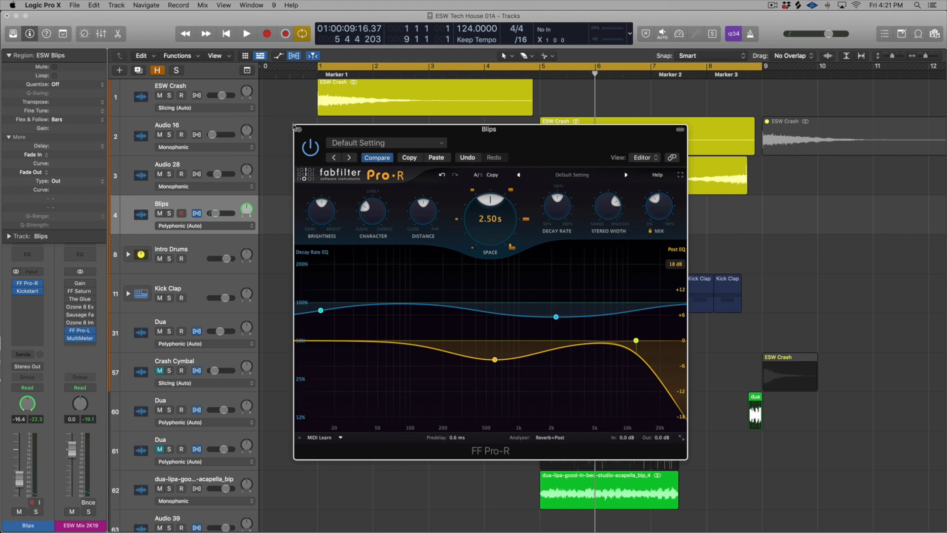
click(297, 129)
Set the Blips track's volume to -12.6 dB and place the playhead at bar 5
key(t)
key(r)
key(ctrl+s)
key(ctrl+s)
click(539, 74)
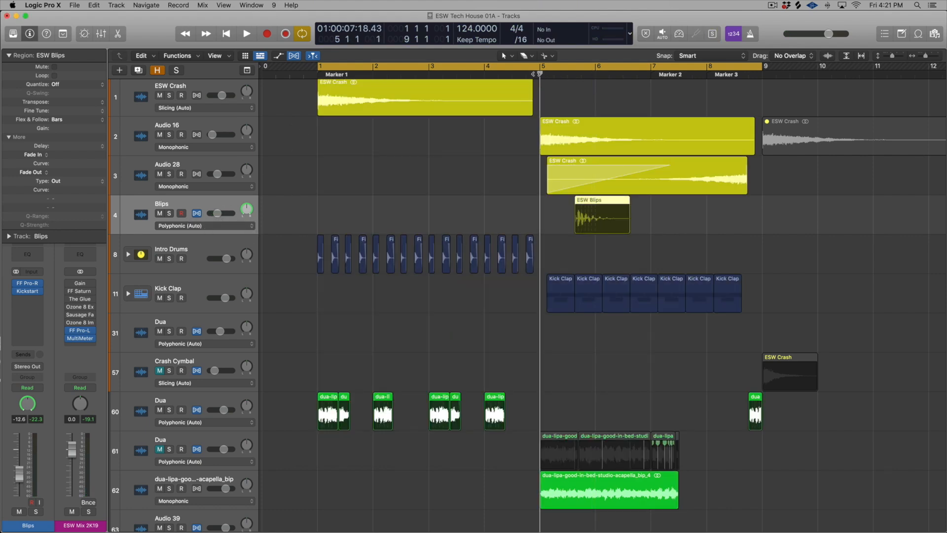
Play the section from bar 5 and copy the ESW Blips region about two bars later on the same track
key(space)
key(super+Right)
key(super+Right)
key(super+Right)
key(super+Right)
key(super+Right)
scroll(588, 212, right, 8)
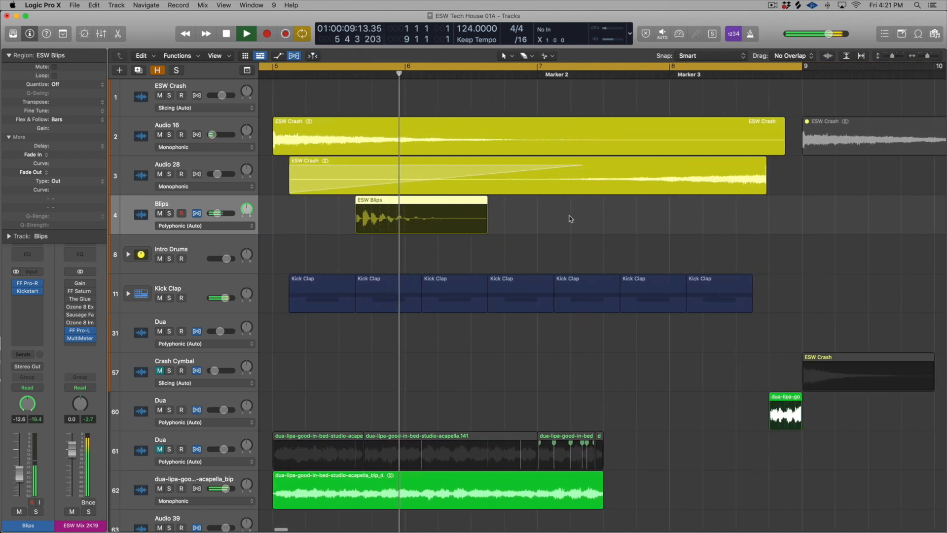
key(space)
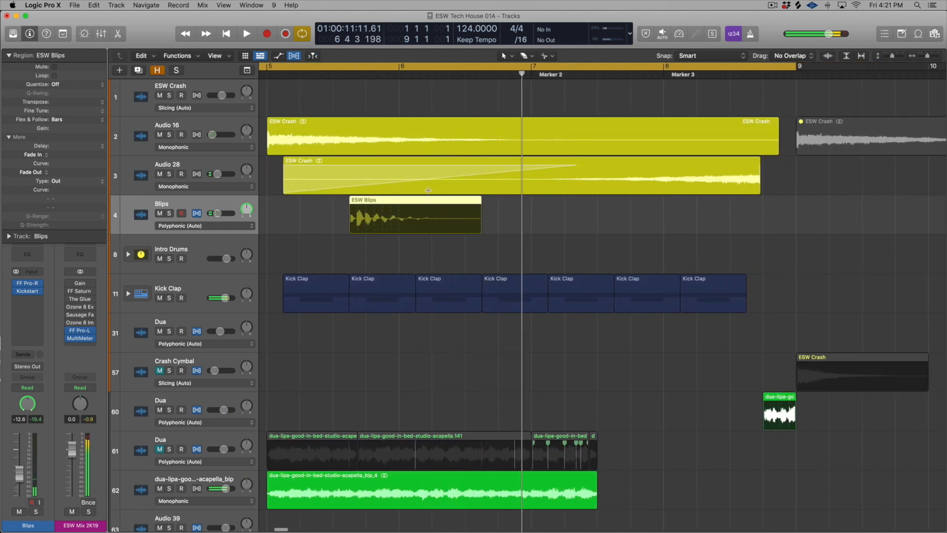
drag(409, 202, 661, 214)
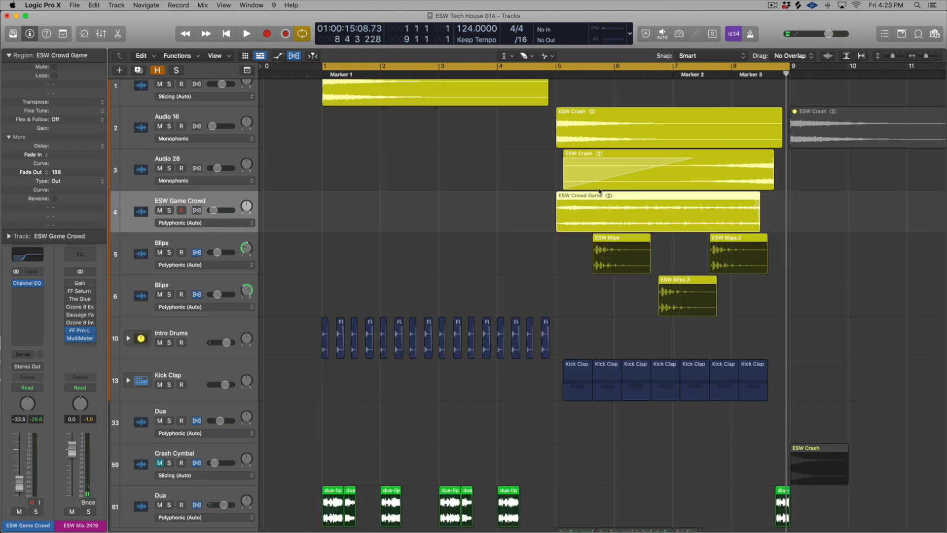
Select the ESW Crowd Game region and switch back to the Pointer tool
click(580, 197)
key(Return)
key(t)
key(t)
key(t)
key(t)
key(ctrl+s)
key(ctrl+s)
Select the crash, crowd and blips regions from bar 5 onward and play them in solo
drag(518, 118, 805, 300)
key(ctrl+s)
key(shift+Return)
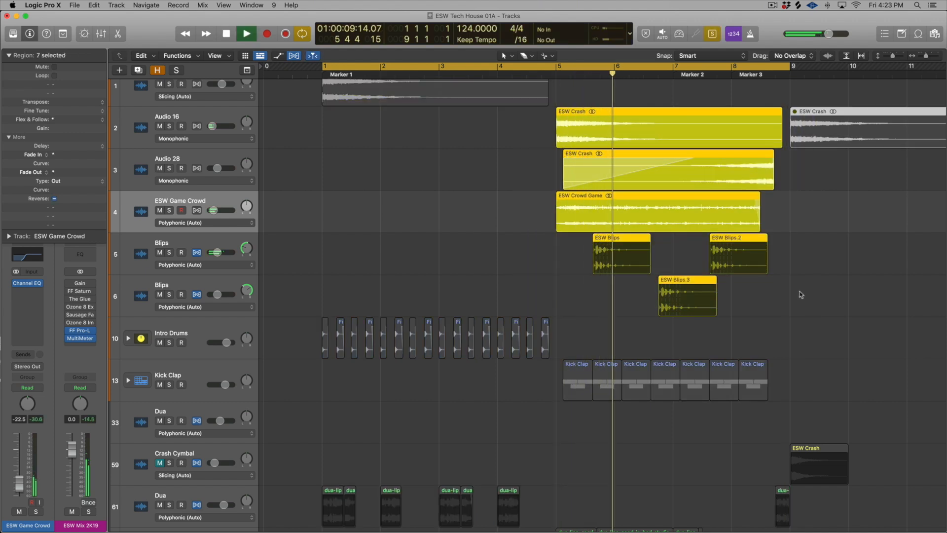
key(space)
key(ctrl+s)
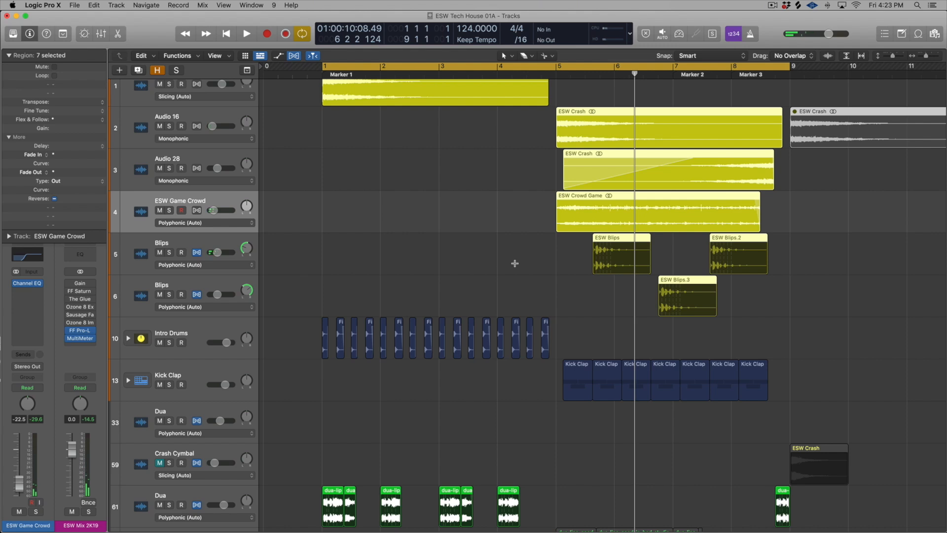
Play the arrangement from bar 7 up to the Dua vocal chop just before bar 9
scroll(514, 264, down, 5)
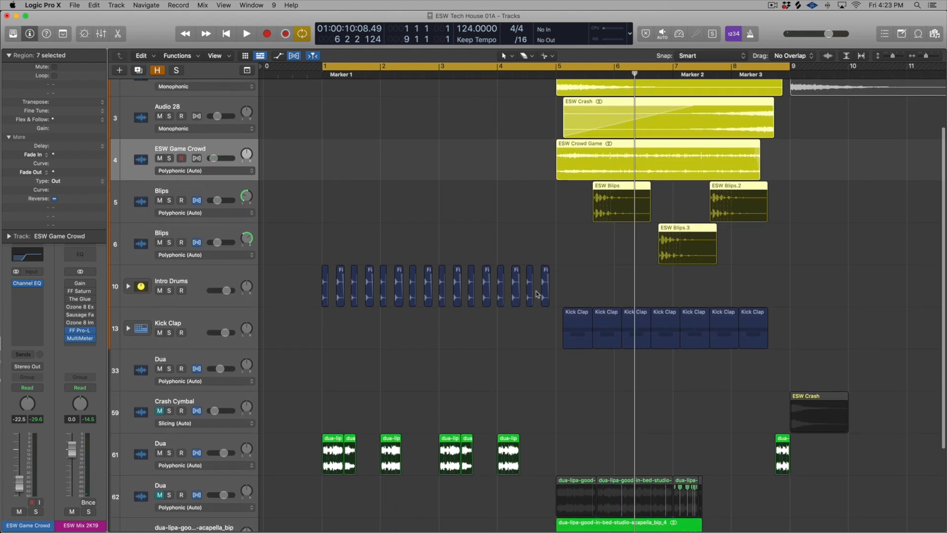
click(674, 76)
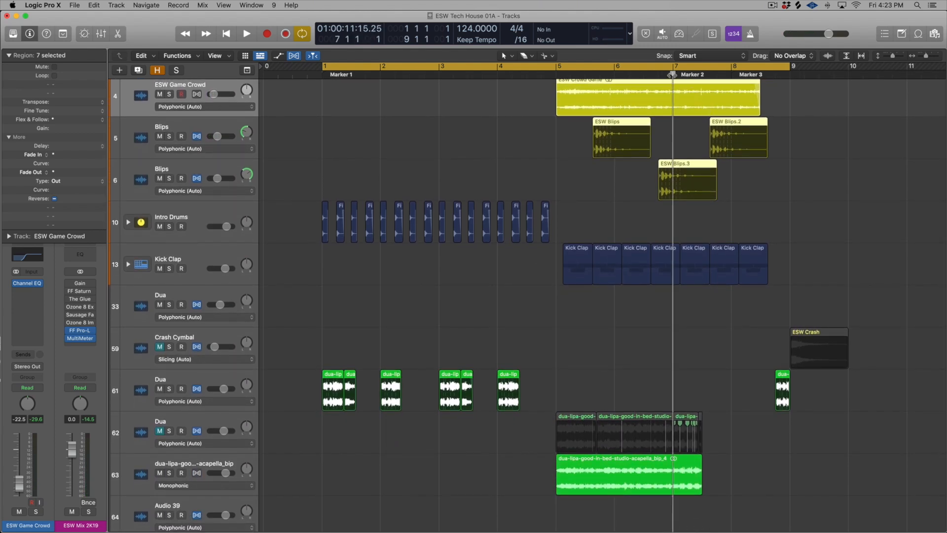
key(space)
scroll(753, 348, right, 10)
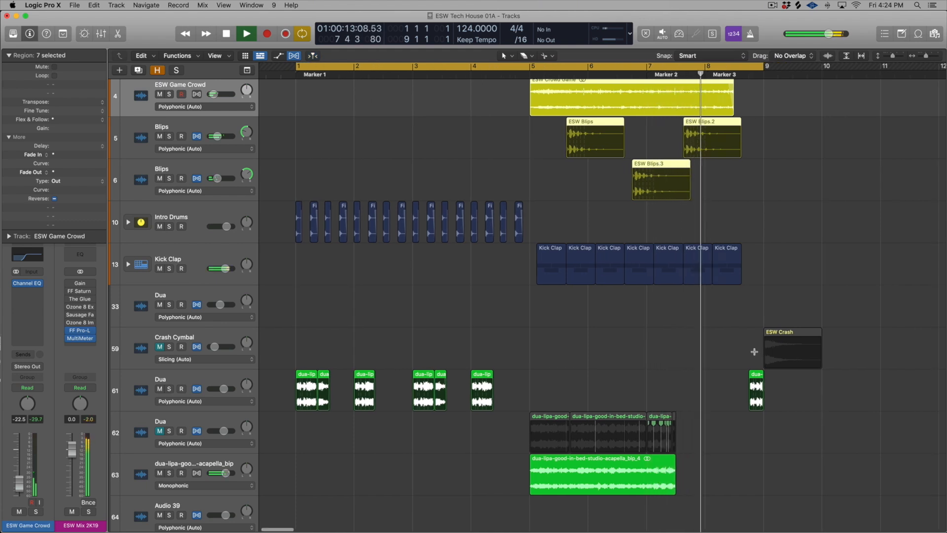
key(space)
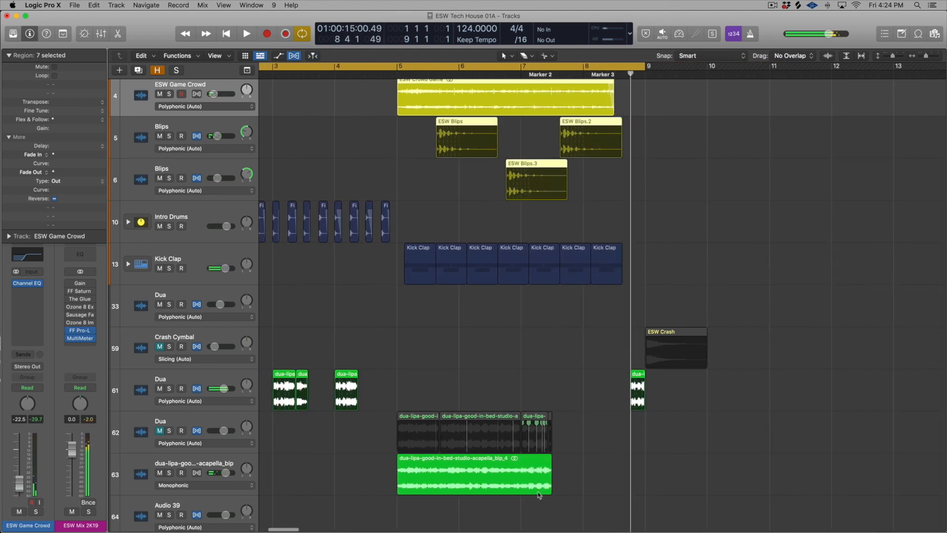
key(super+Right)
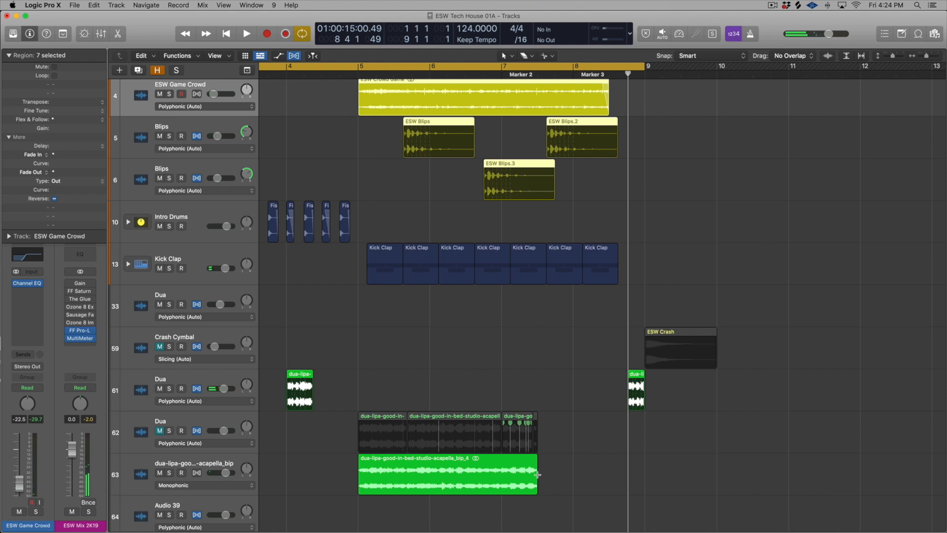
Split the end piece off the bounced acapella region just after beat 2 of bar 7 and play it in solo
drag(608, 379, 647, 434)
scroll(589, 267, down, 3)
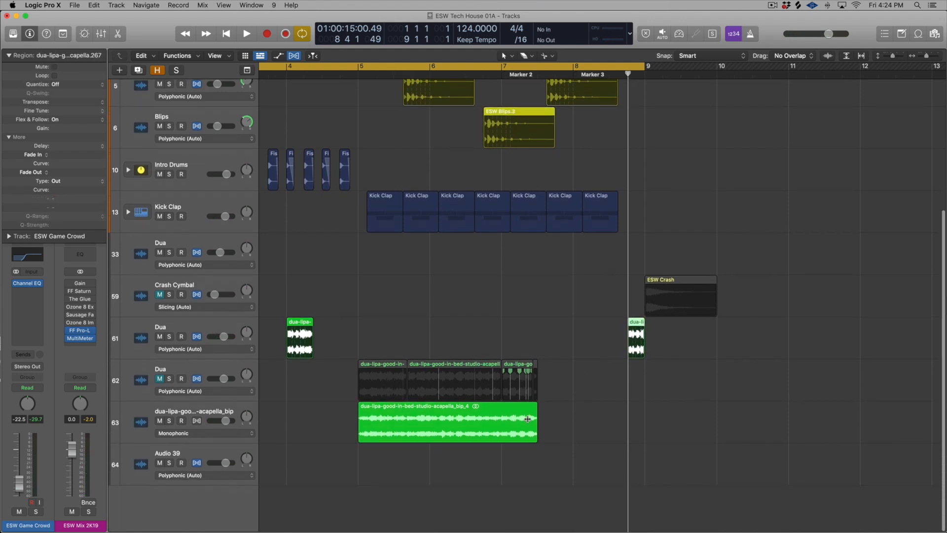
key(super+Right)
key(super+Right)
scroll(532, 424, left, 7)
drag(564, 431, 561, 432)
key(ctrl+s)
key(shift+space)
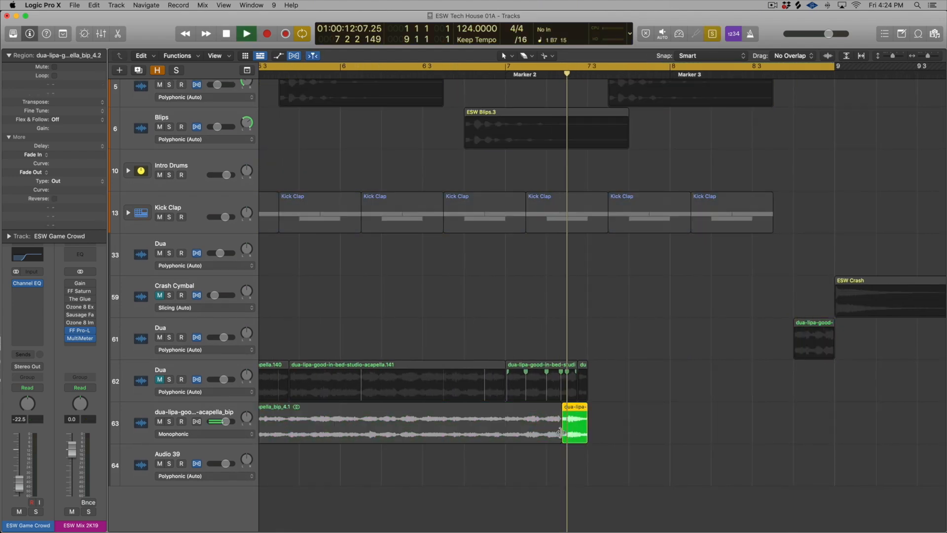
key(shift+space)
key(space)
key(ctrl+s)
Split a short slice off the bounced acapella just before its separated end piece and play the slice in solo
key(space)
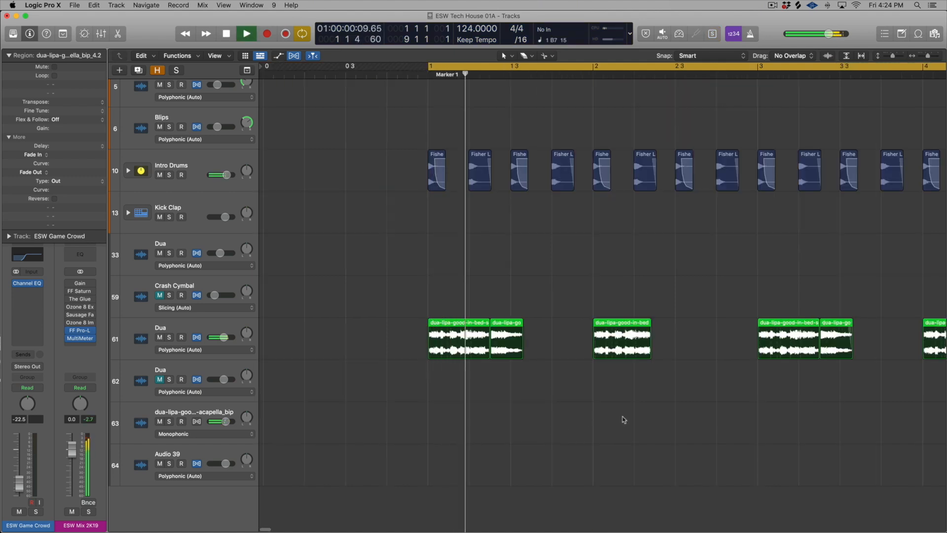
scroll(619, 417, right, 10)
key(space)
scroll(727, 424, right, 4)
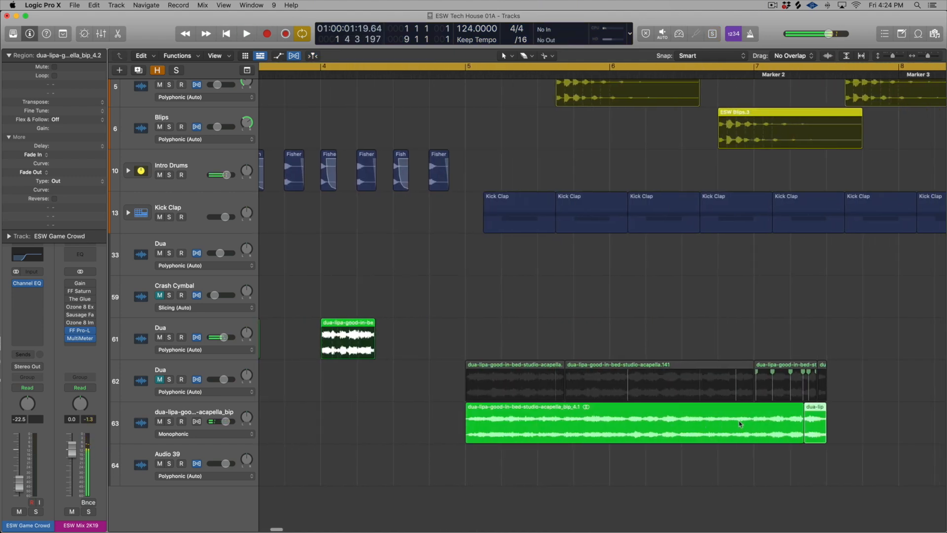
drag(788, 432, 788, 434)
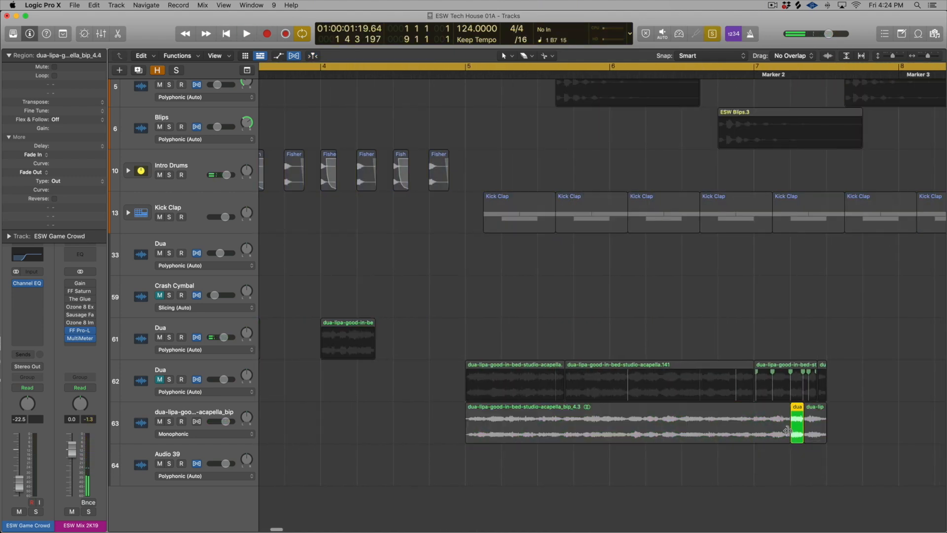
key(shift+space)
key(space)
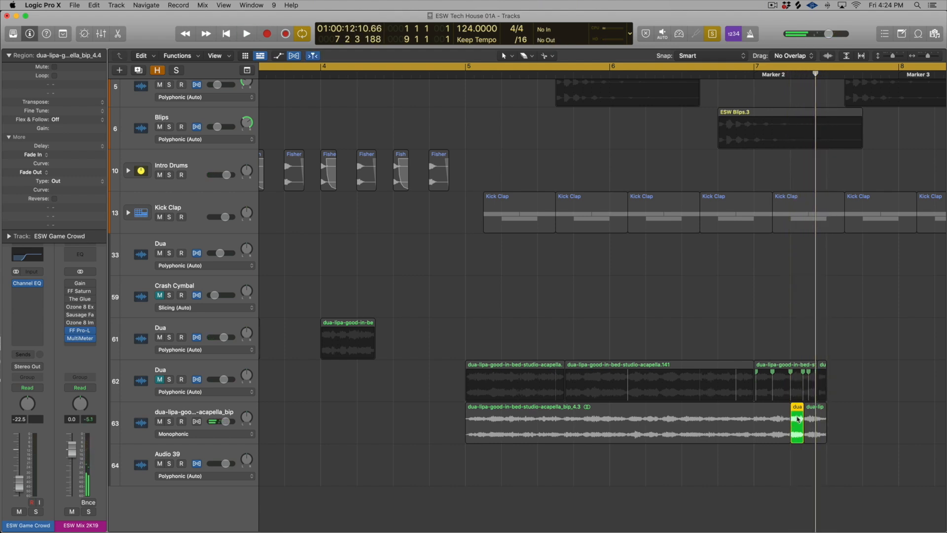
key(ctrl+s)
Briefly solo the five short Dua vocal chops, select the three bounced acapella regions and place the playhead at beat 3 of bar 7
scroll(794, 418, right, 10)
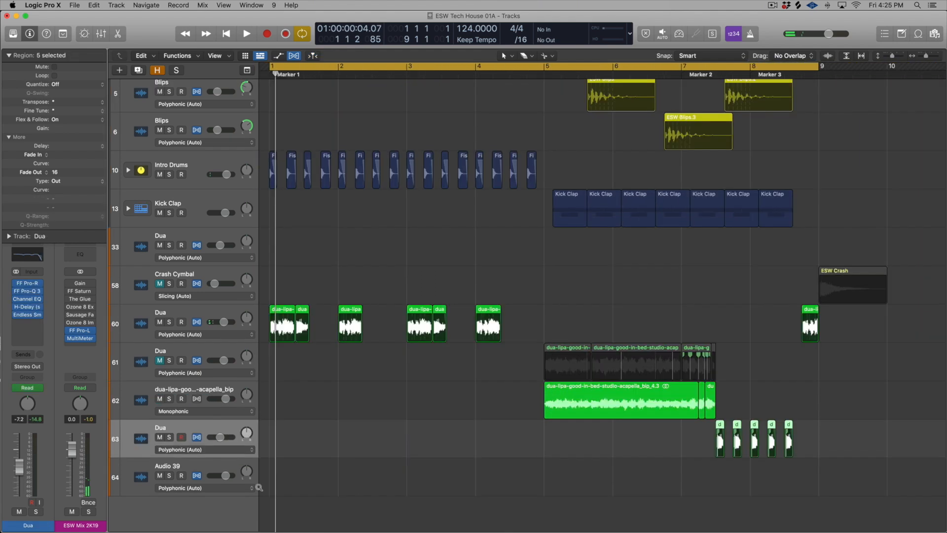
key(super+Right)
key(ctrl+s)
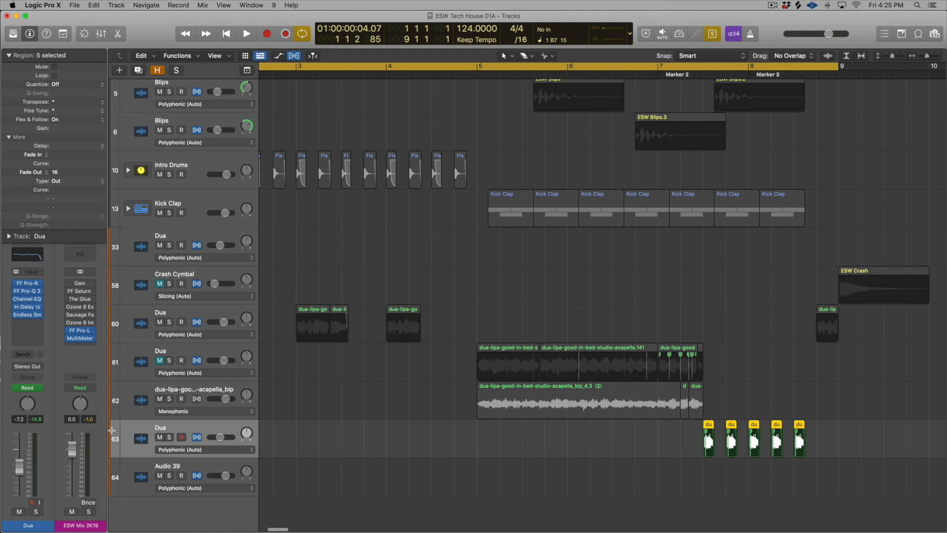
key(ctrl+s)
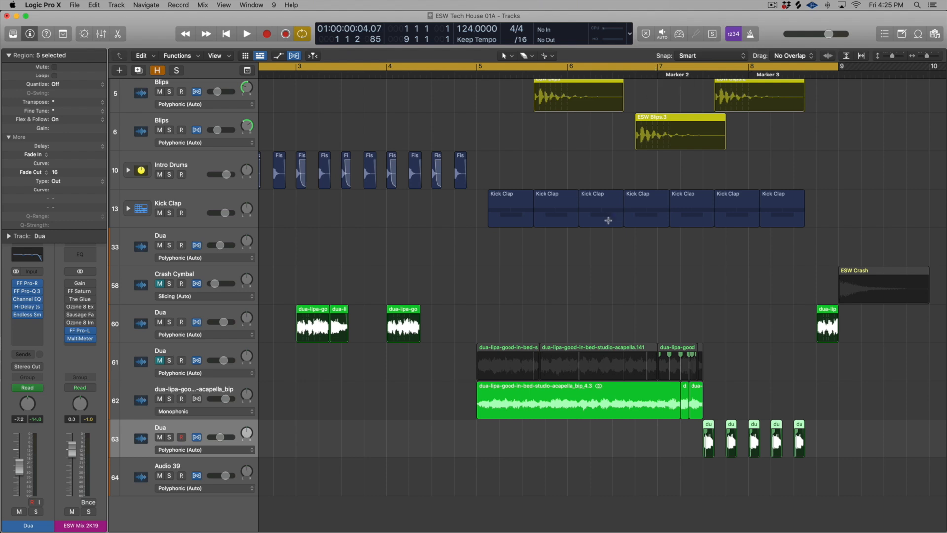
drag(451, 398, 709, 390)
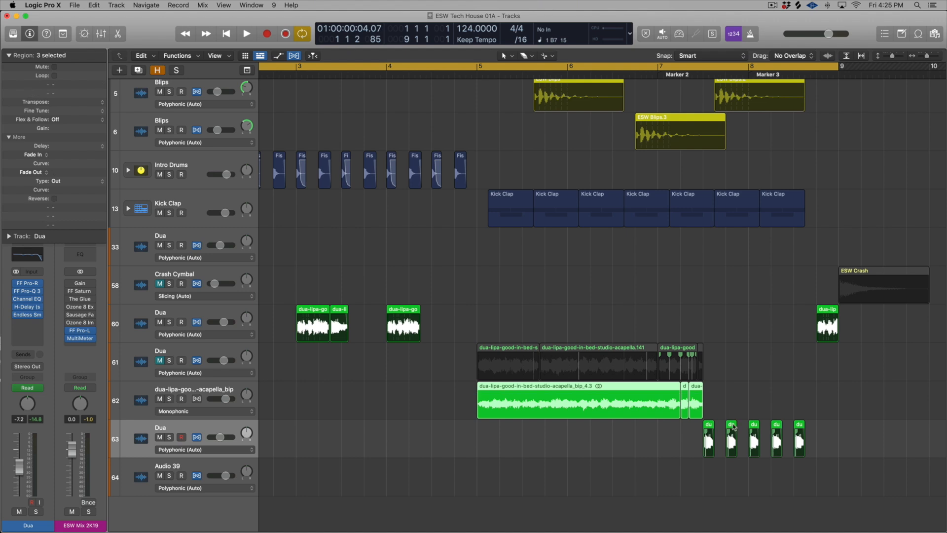
click(695, 73)
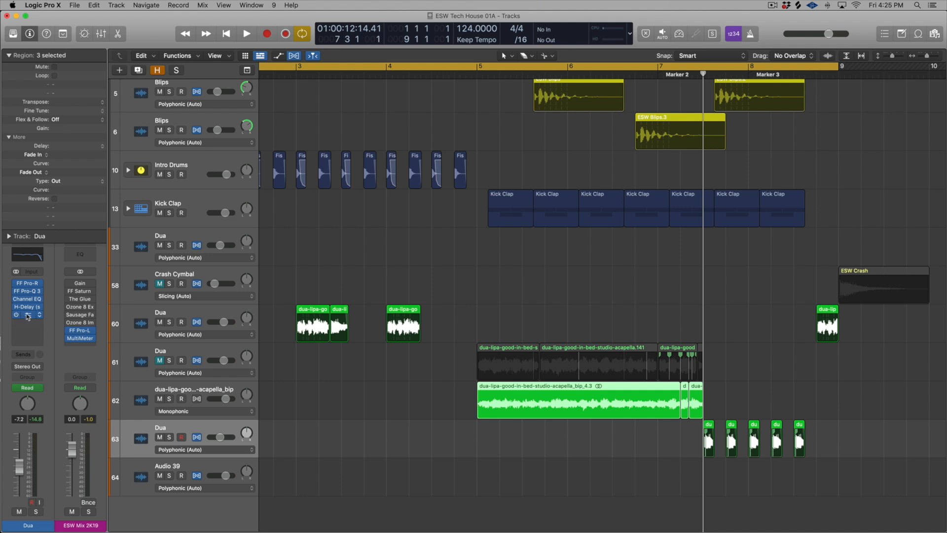
Open the Endless Smile plug-in on the vocal chop track and play the five chops in solo from beat 3 of bar 7
click(27, 314)
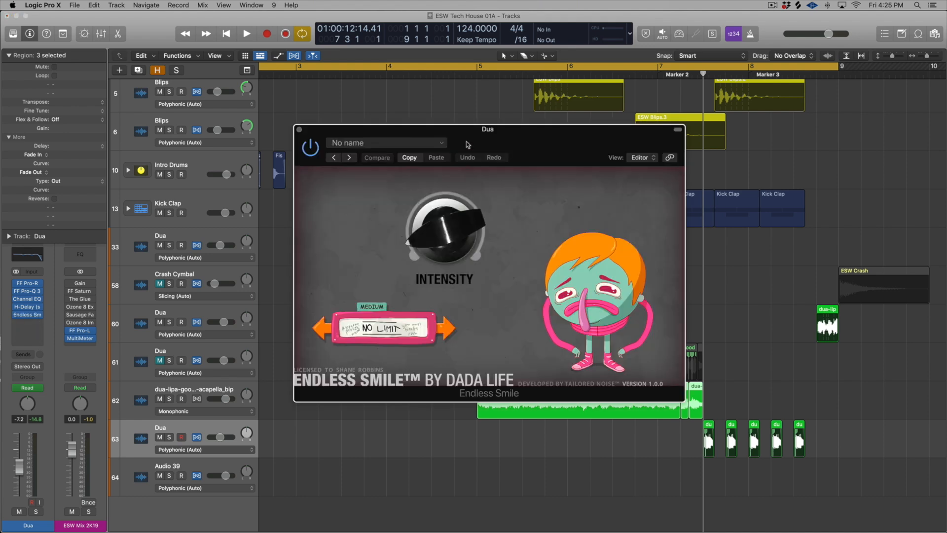
drag(481, 143, 327, 145)
drag(674, 444, 809, 437)
key(ctrl+s)
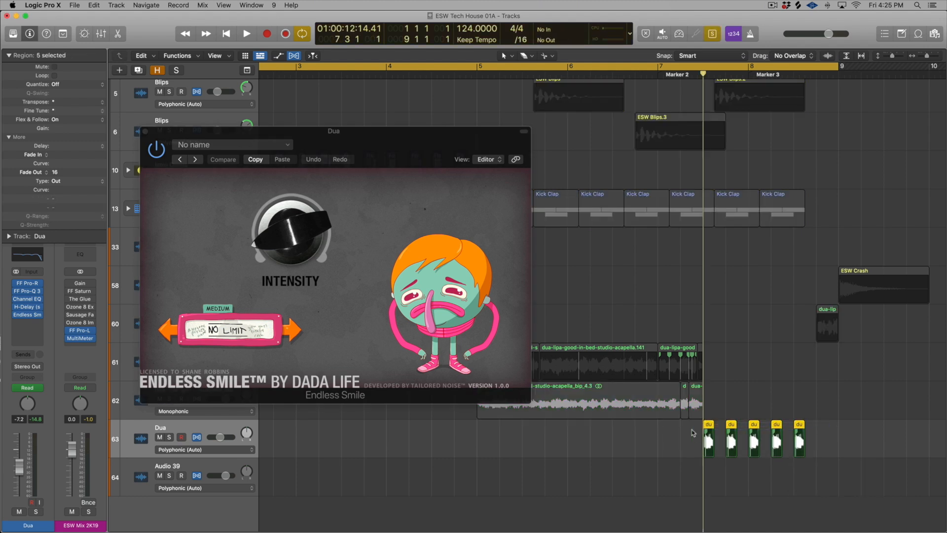
key(space)
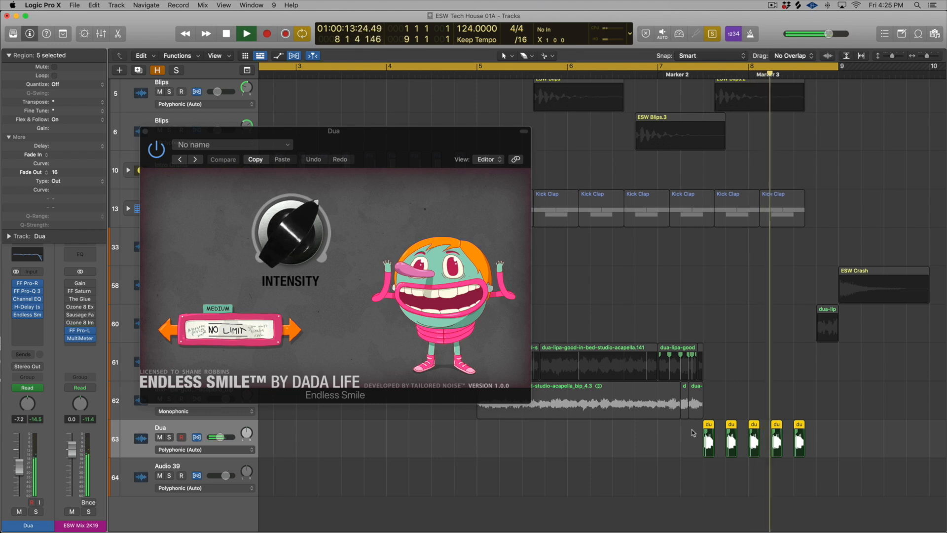
key(space)
key(ctrl+s)
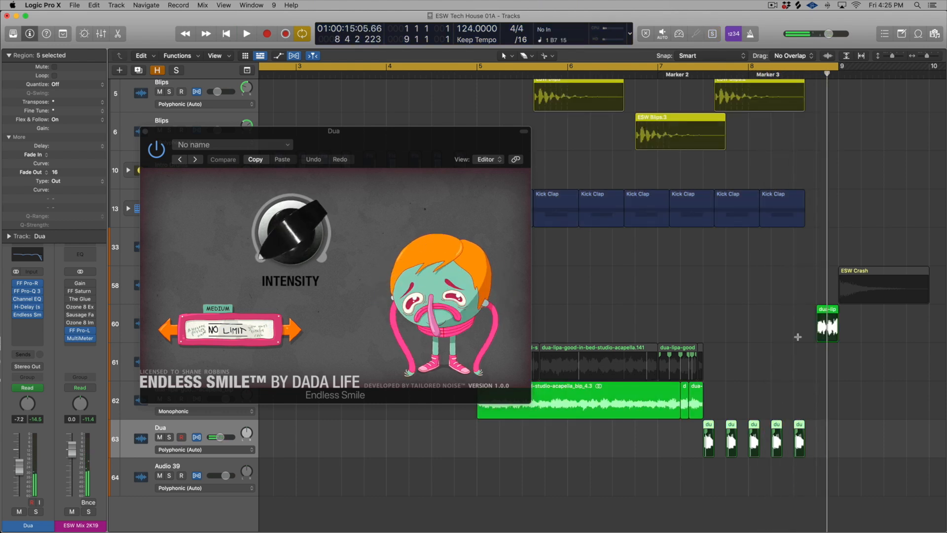
Solo the single Dua vocal chop just before bar 9 and restart playback from bar 1
click(826, 323)
key(ctrl+s)
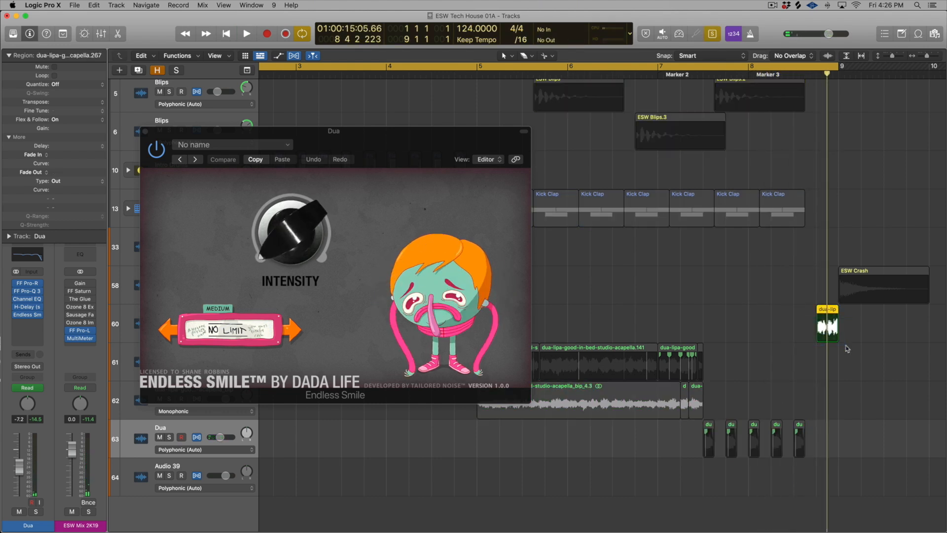
key(ctrl+s)
key(Return)
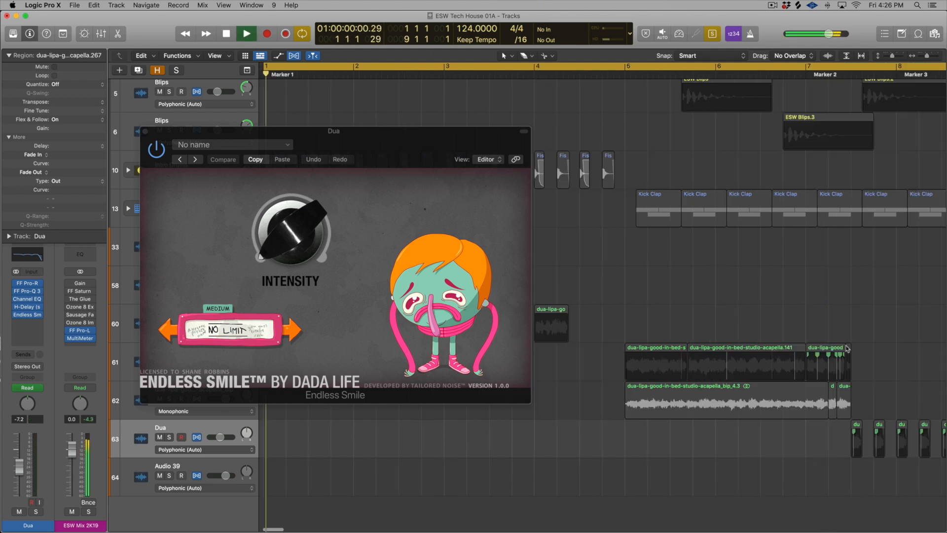
key(space)
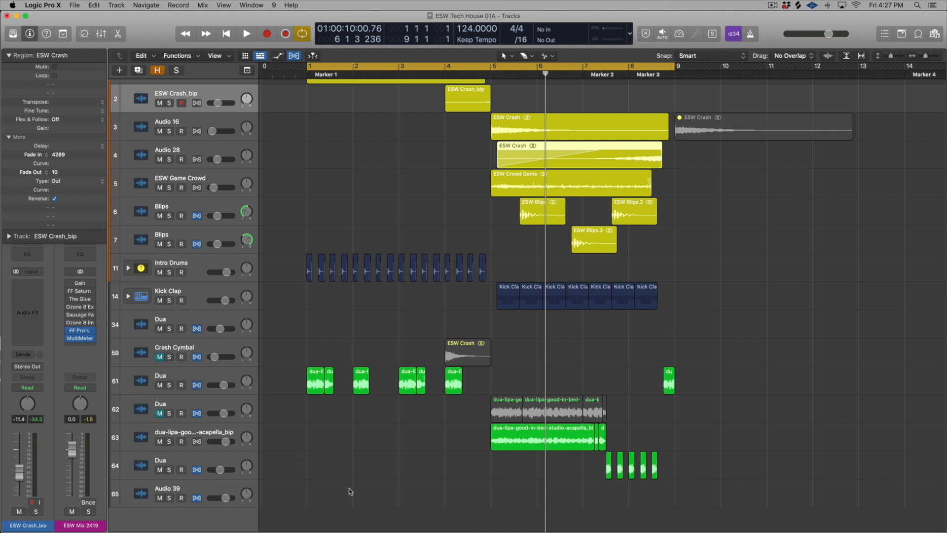
Select the six Dua vocal chops between bars 1 and 5 and play them in solo
drag(452, 437, 700, 476)
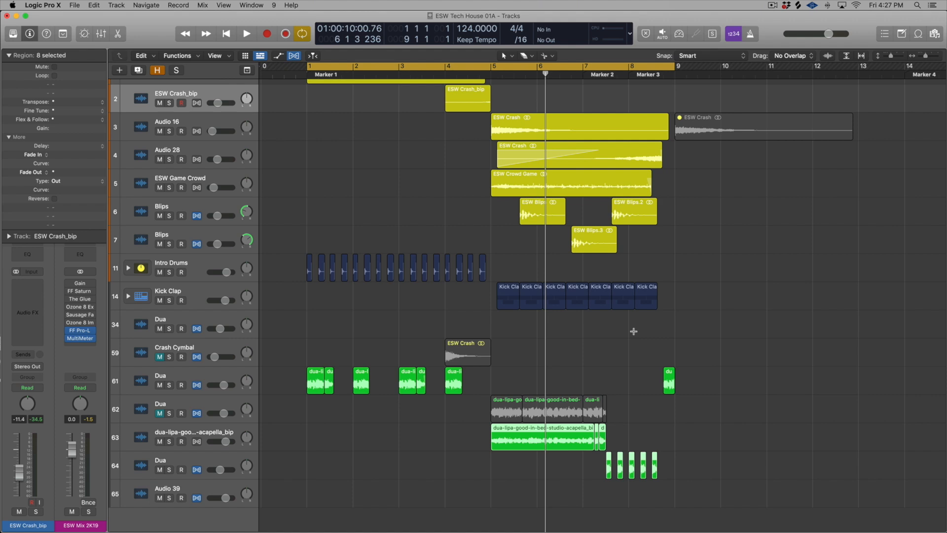
drag(492, 379, 301, 381)
key(ctrl+s)
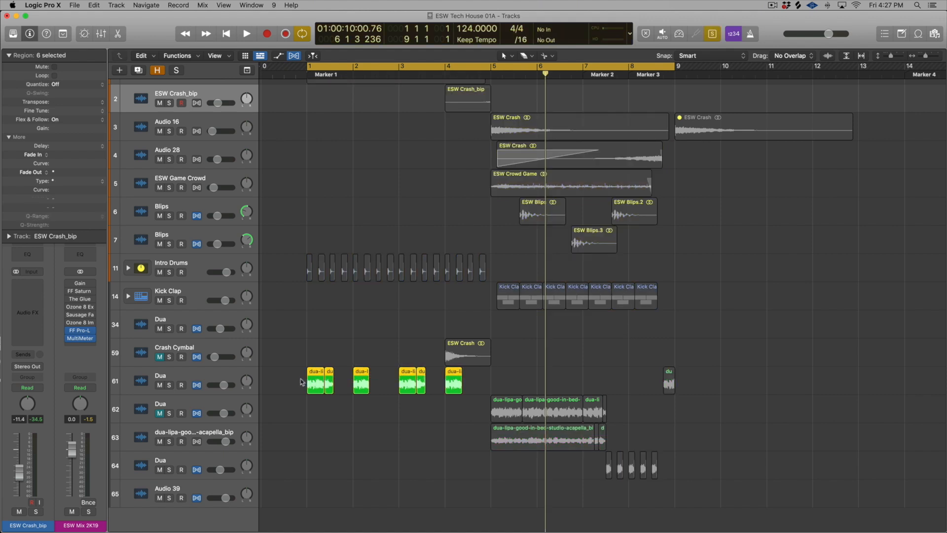
key(space)
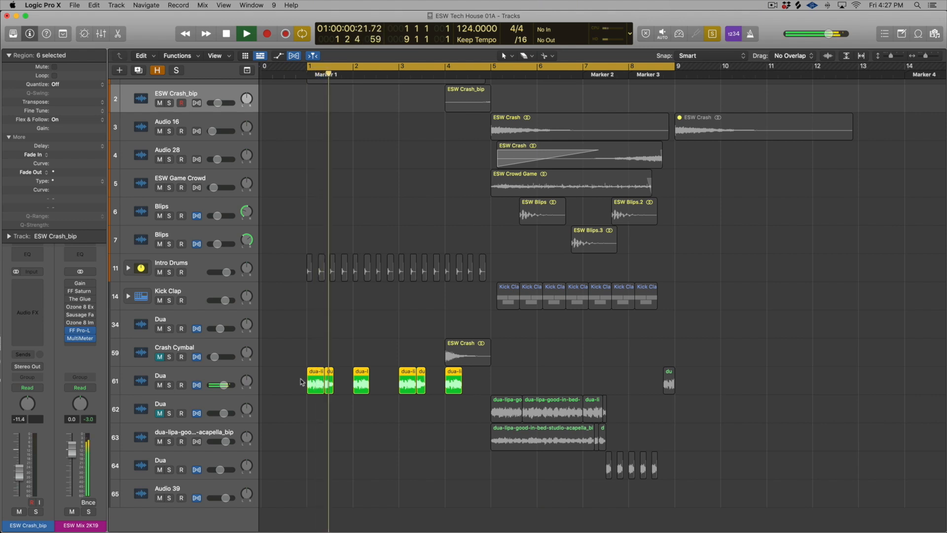
key(space)
key(ctrl+s)
key(b)
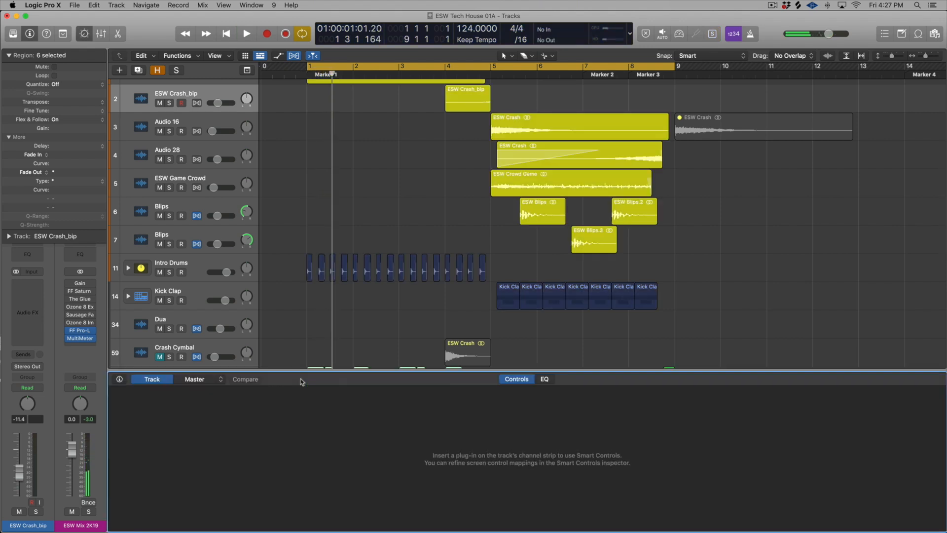
key(x)
key(x)
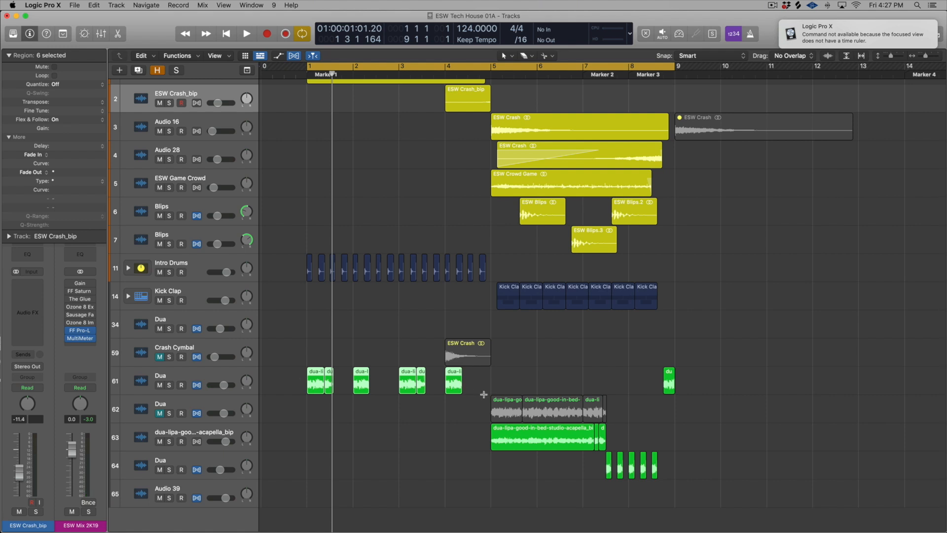
Select the bounced acapella and chop regions from bar 5 onward, and set the Breakdown Bass track's volume to -4.1 dB
drag(442, 426, 748, 499)
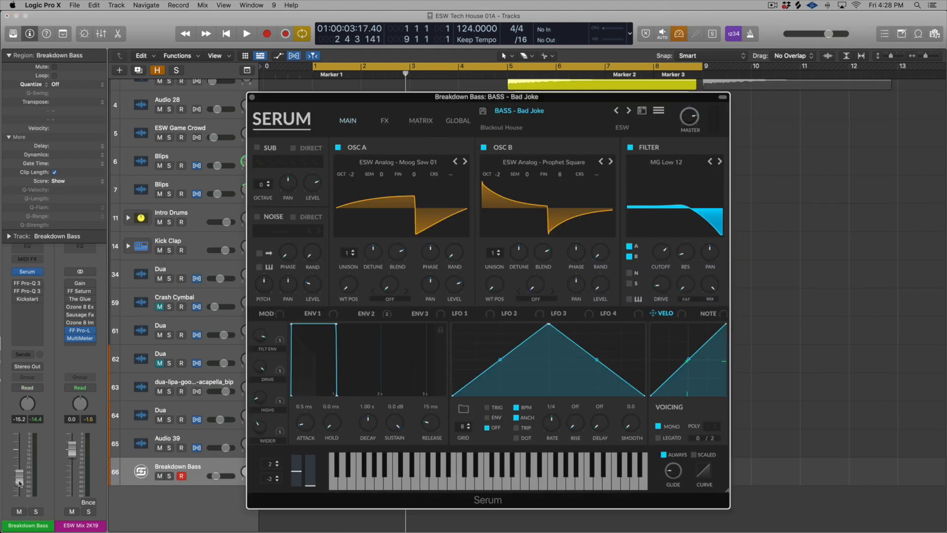
drag(20, 482, 18, 451)
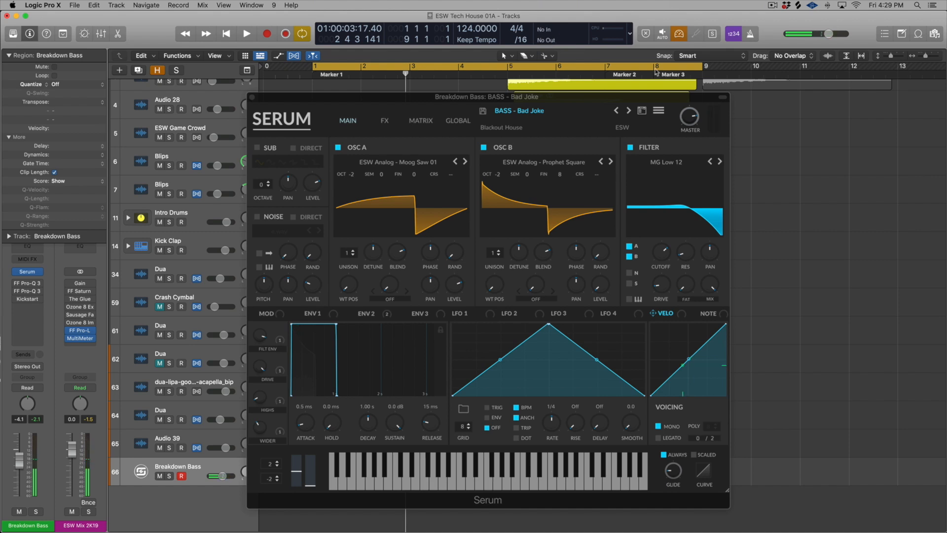
Set the cycle range from bar 5 to bar 9 and audition the Breakdown Bass over the looped section
drag(507, 64, 696, 61)
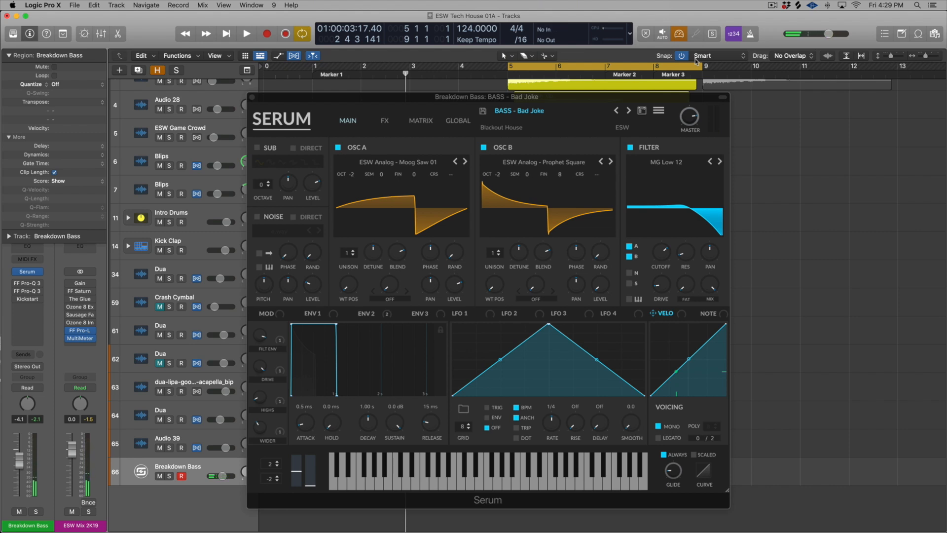
key(space)
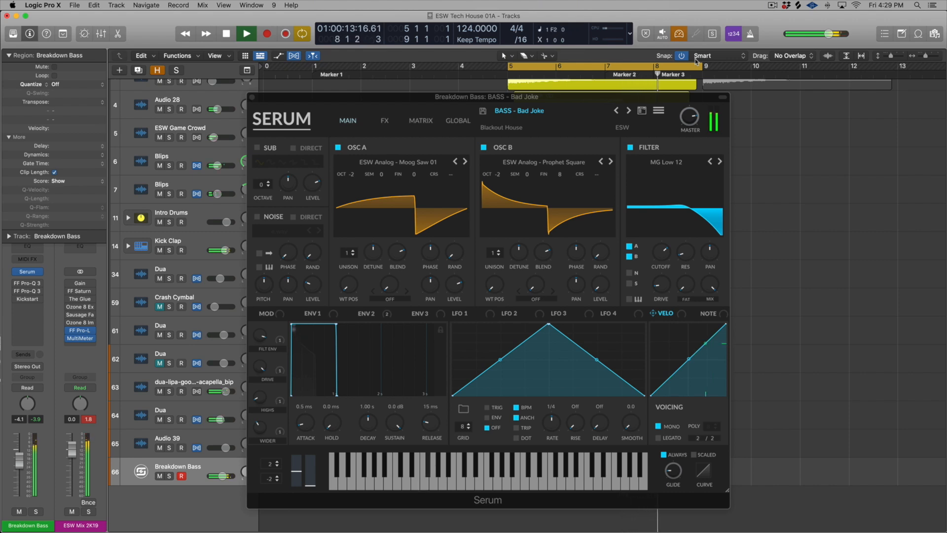
key(space)
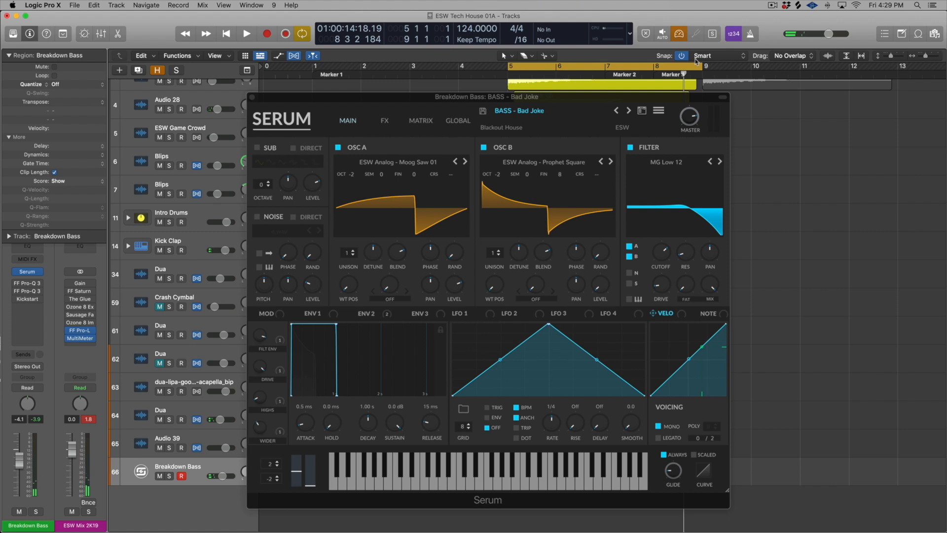
key(space)
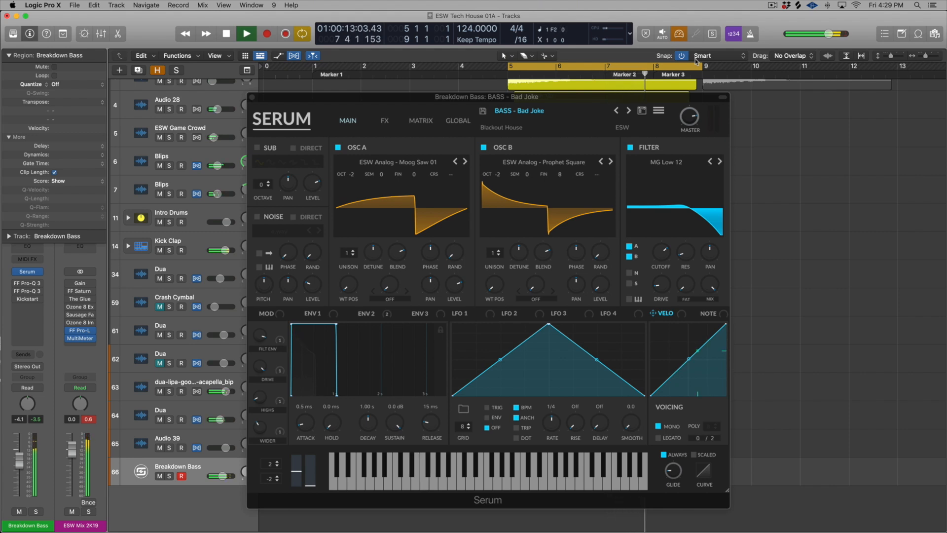
key(space)
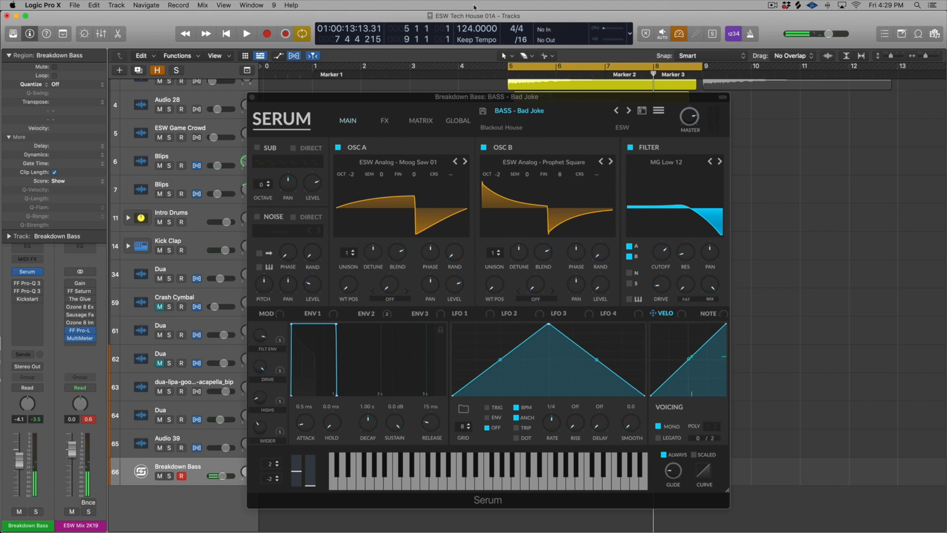
Set the cycle range from bar 1 to bar 5, rehearse the bass over the loop and record the Breakdown Bass MIDI part
drag(316, 71, 501, 64)
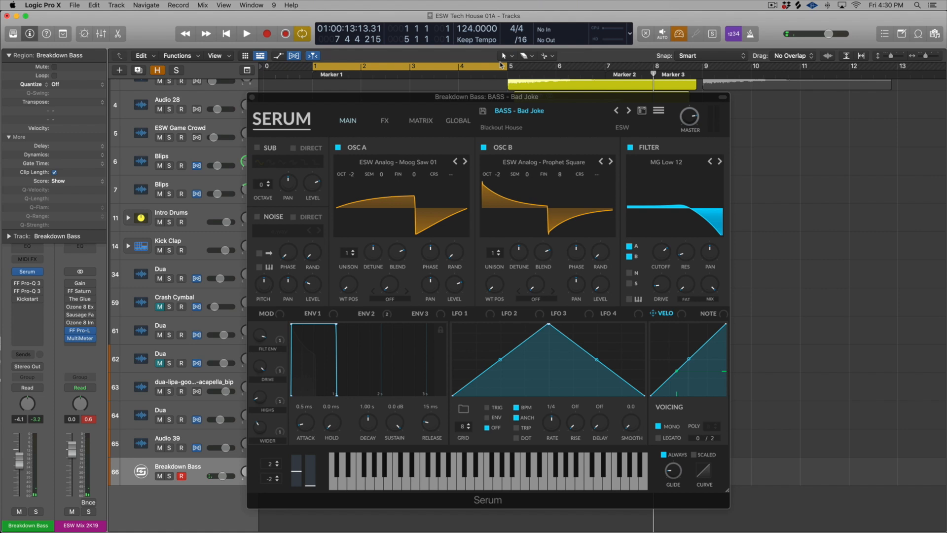
key(space)
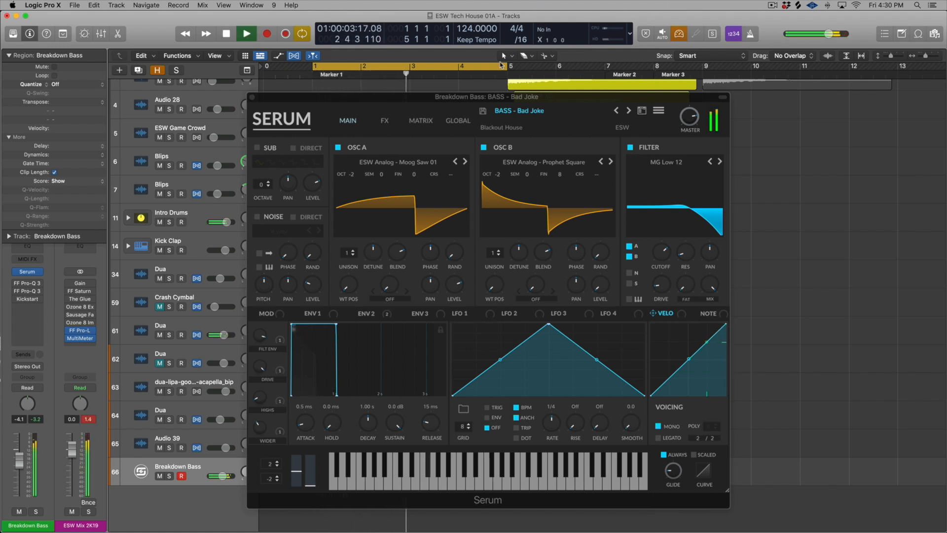
key(space)
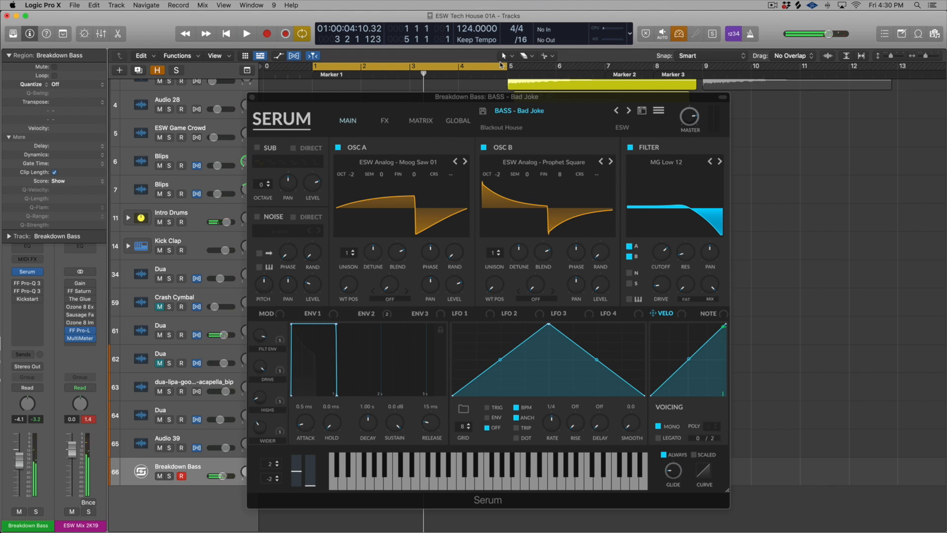
key(r)
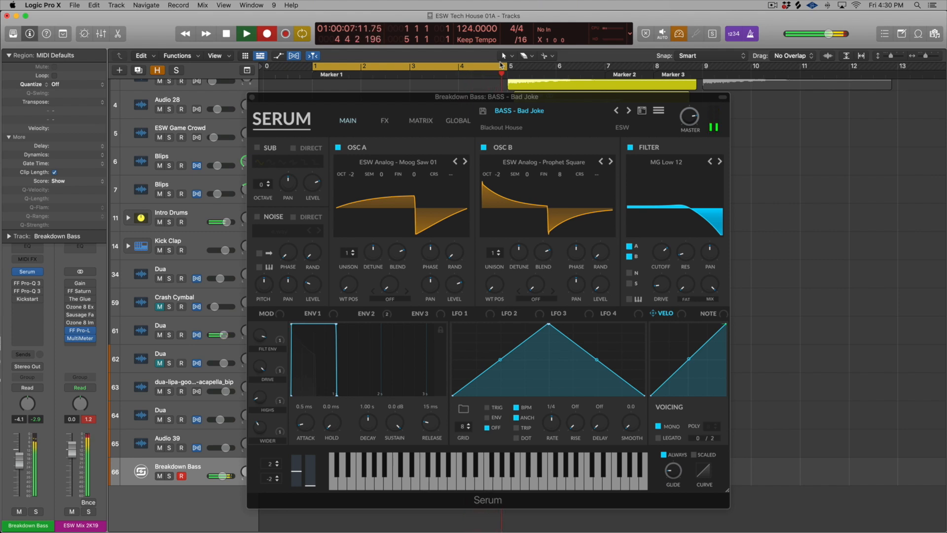
key(space)
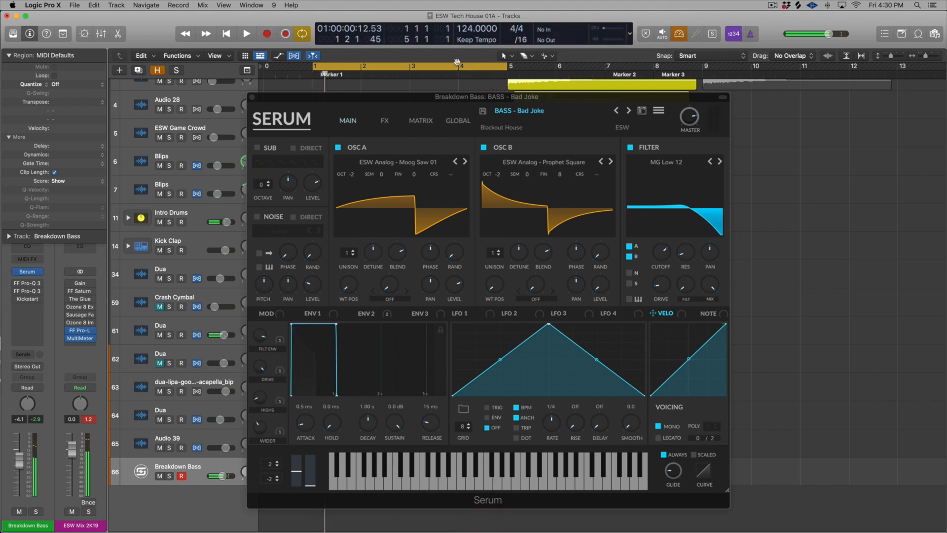
Close the Serum window, enable the Kickstart plug-in on the Breakdown Bass track and check its settings during playback
click(253, 98)
click(391, 464)
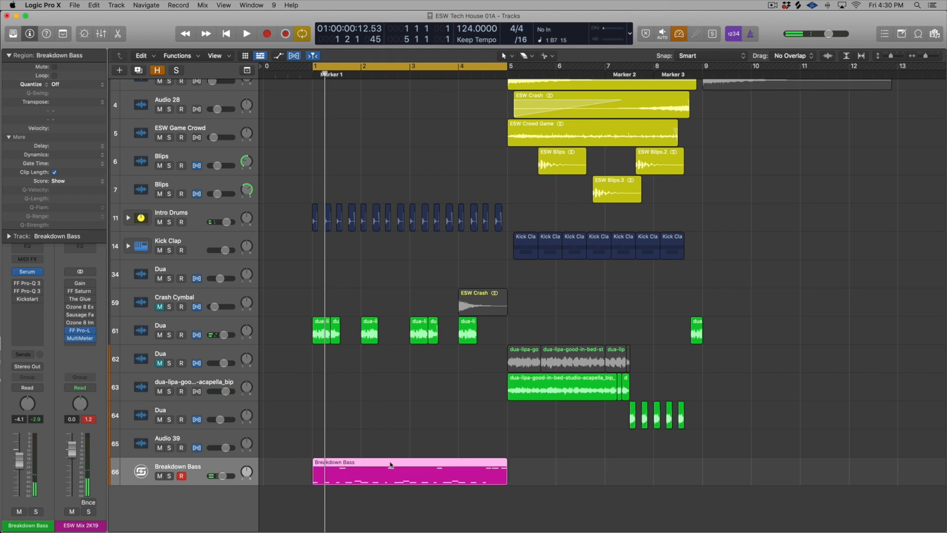
double_click(391, 464)
key(x)
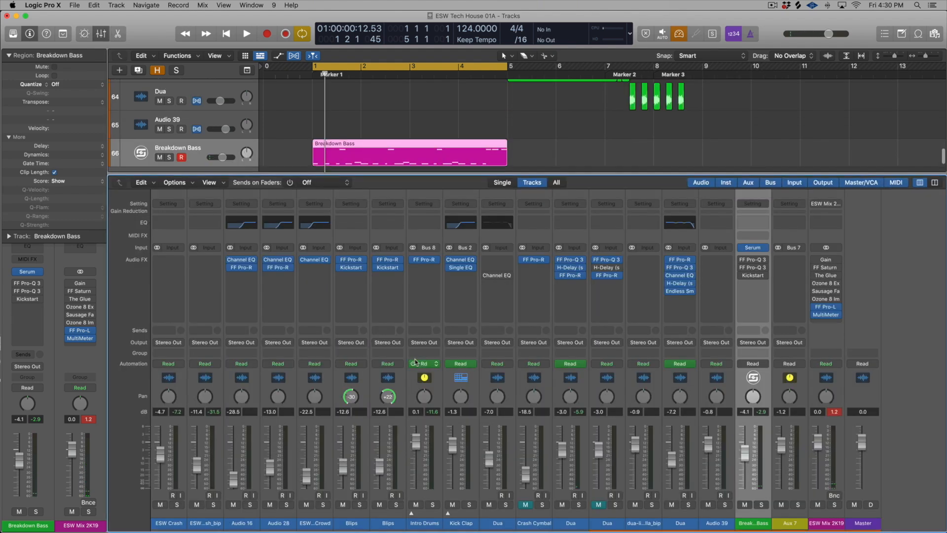
key(x)
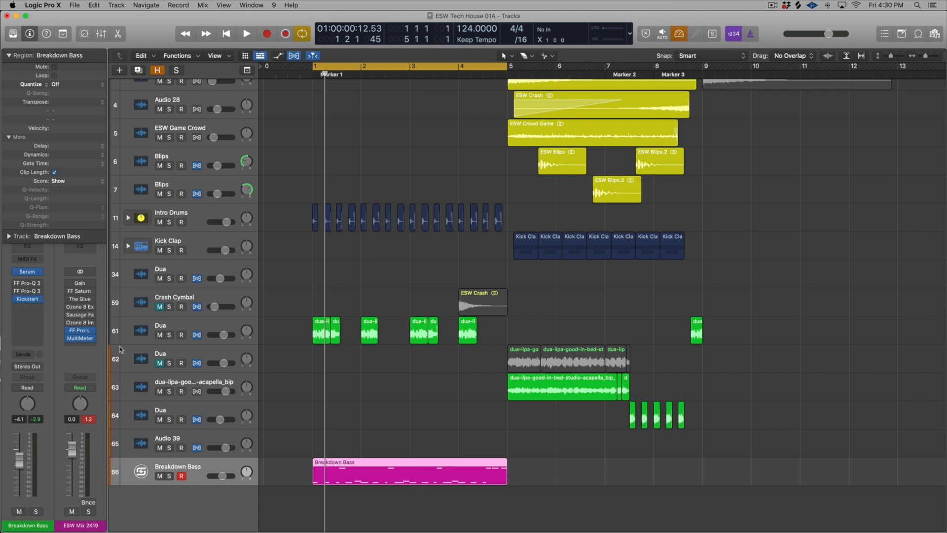
key(space)
click(23, 301)
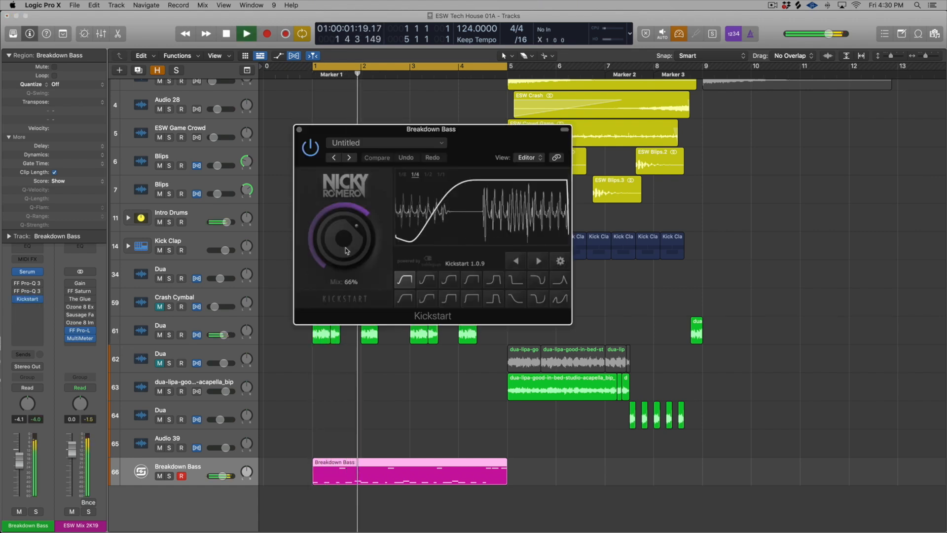
key(super+w)
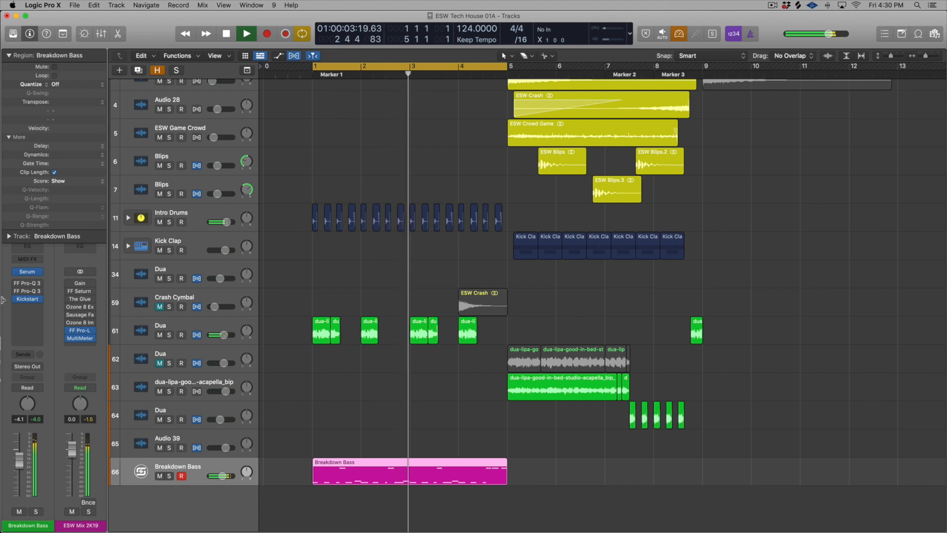
Solo the recorded Breakdown Bass region and lower its track volume to -14.8 dB during playback
key(space)
key(ctrl+s)
key(space)
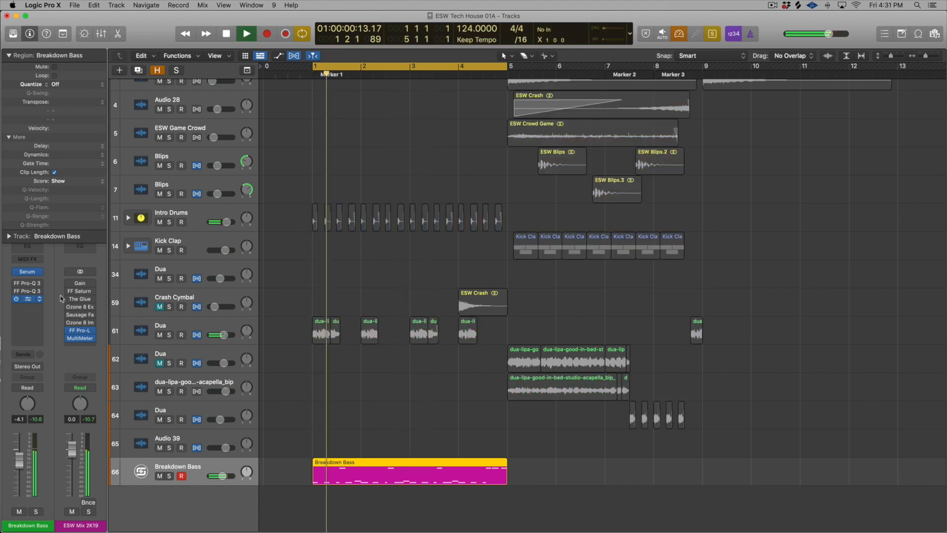
drag(20, 456, 19, 475)
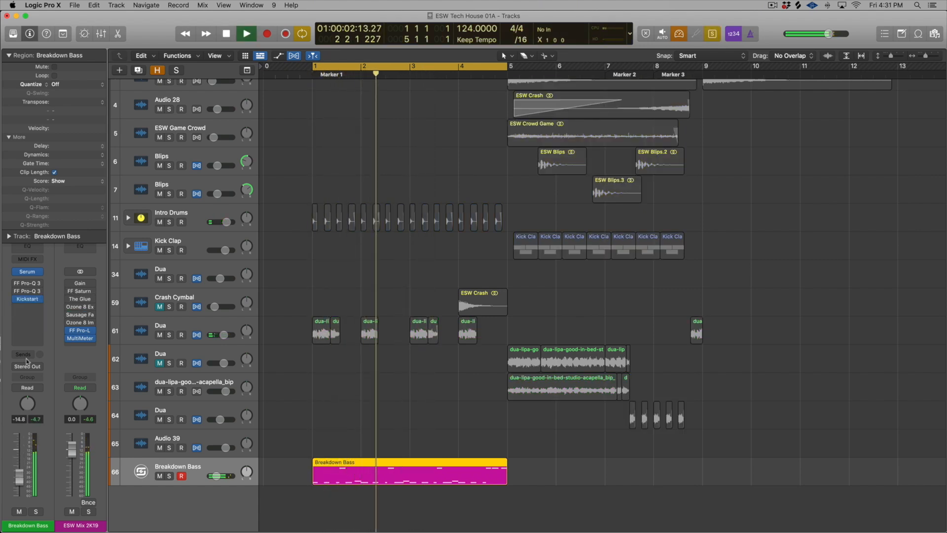
key(space)
key(ctrl+s)
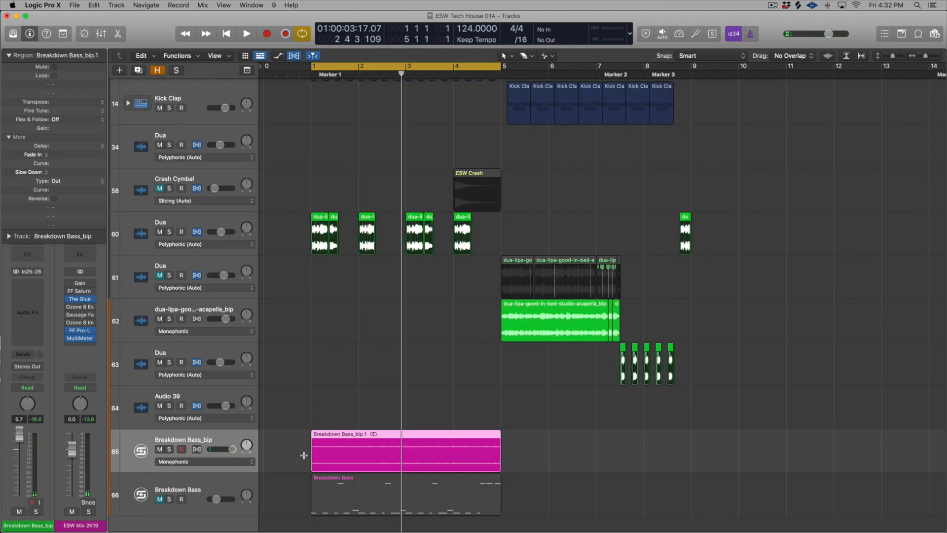
Audition the bounced Breakdown Bass_bip region in solo and set its track volume to +4.4 dB
key(ctrl+s)
key(space)
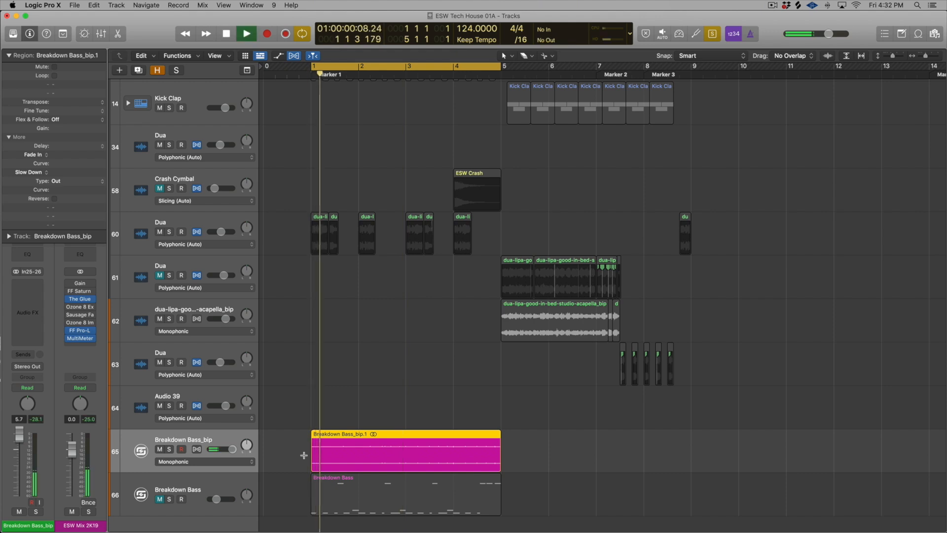
key(space)
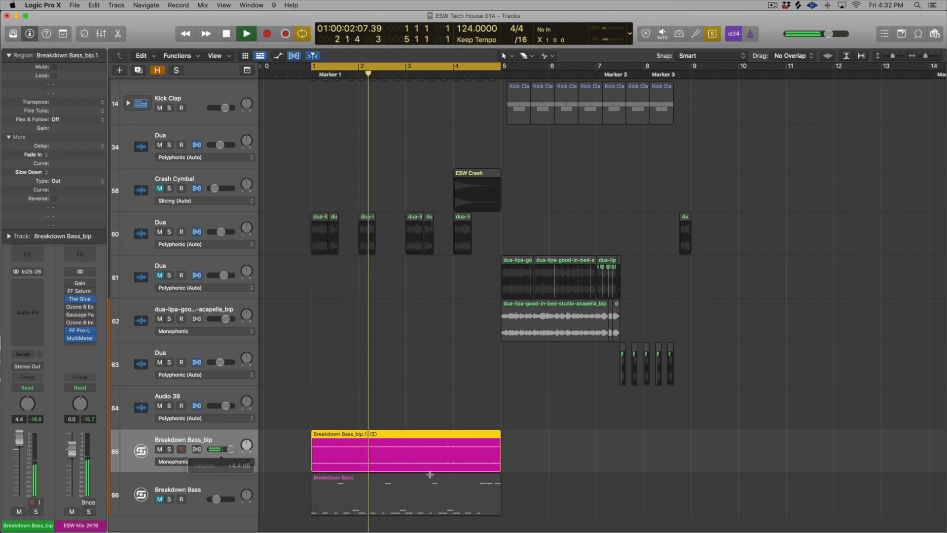
key(ctrl+s)
Split the bounced bass region about half a bar before bar 5 and add a fade-out to the end piece
drag(487, 450, 478, 449)
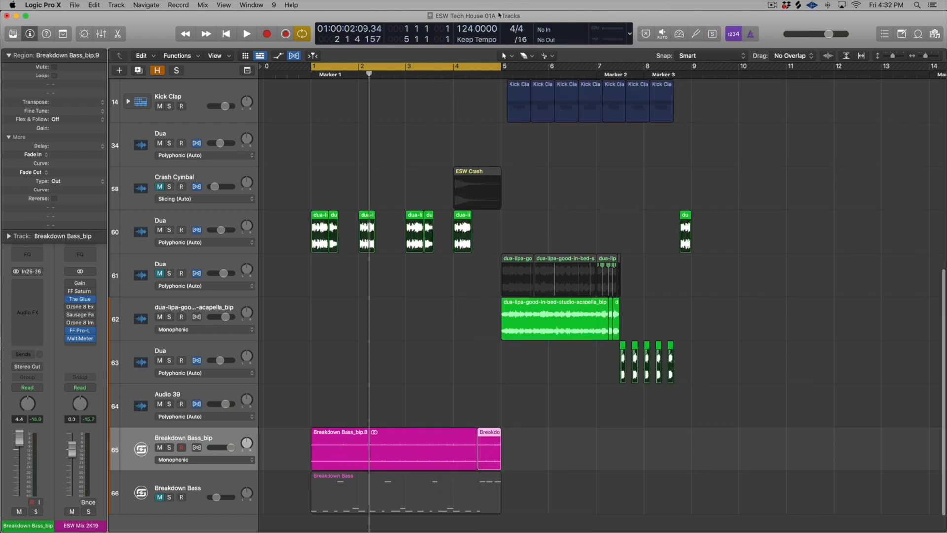
key(t)
key(a)
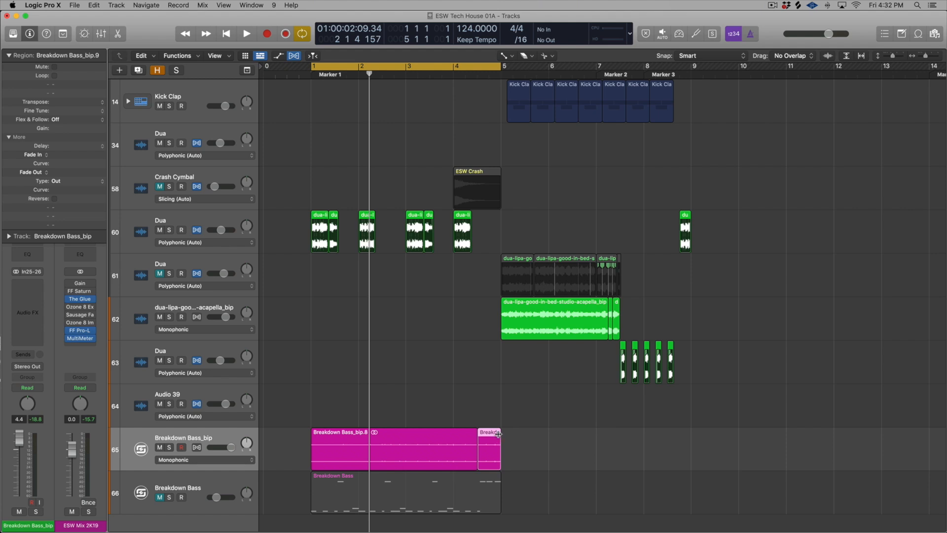
key(t)
key(a)
drag(490, 443, 483, 469)
key(t)
key(a)
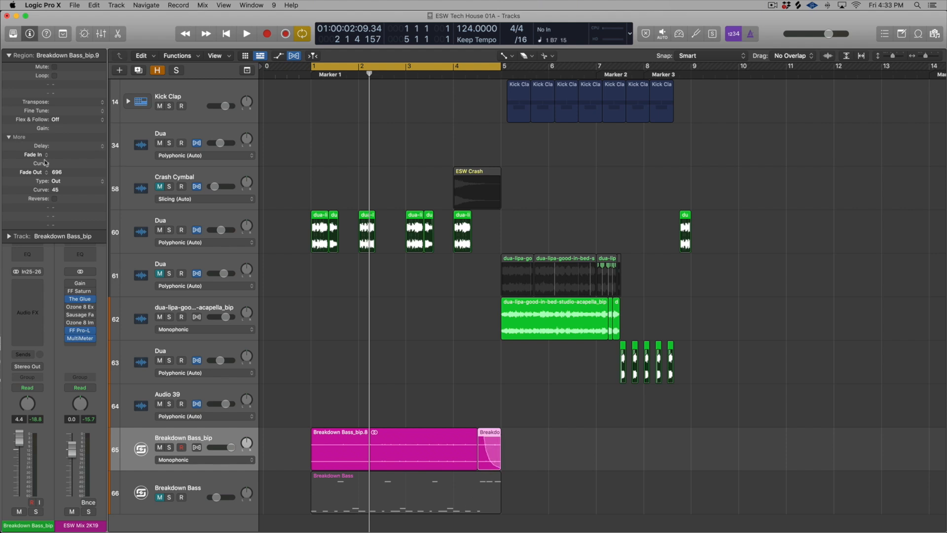
Change the bass end piece's fade-out to a Slow Down of 629 with a -99 curve and audition it in solo
click(31, 174)
click(32, 181)
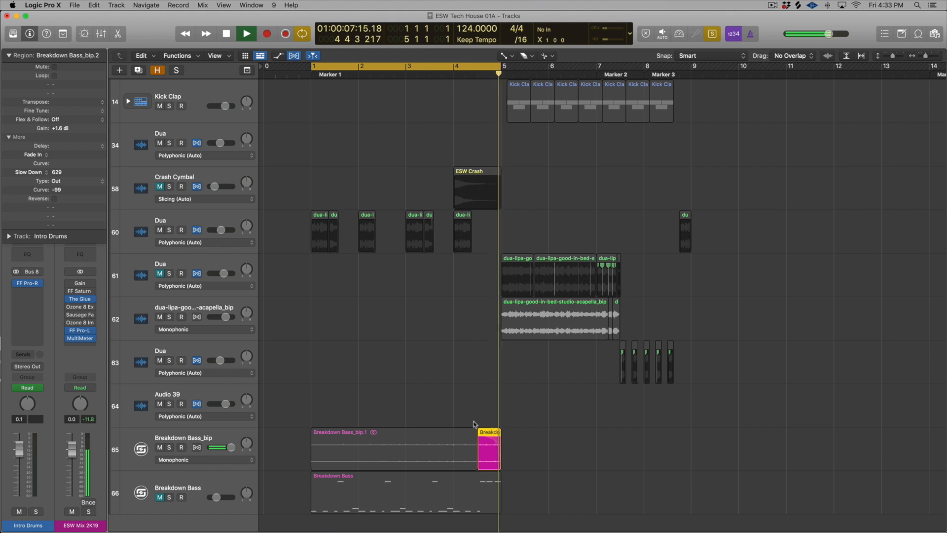
key(space)
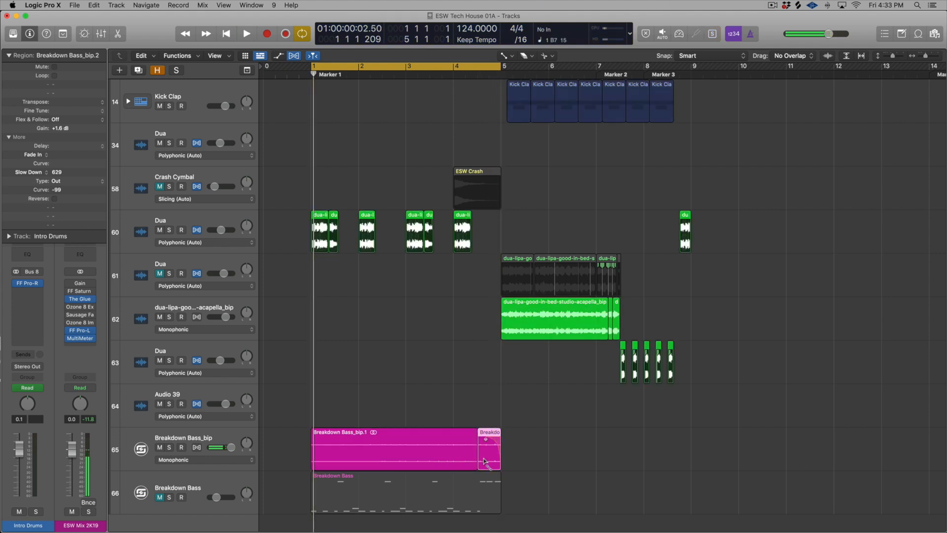
Play the intro and set the Breakdown Bass_bip volume to +5.0 dB and the intro Dua chops track to -6.4 dB
key(space)
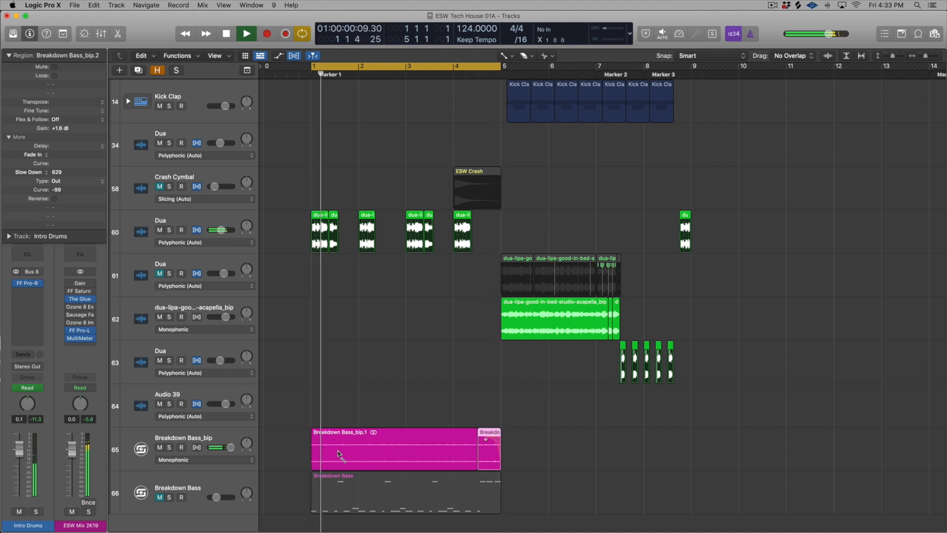
scroll(338, 453, down, 1)
scroll(339, 454, right, 1)
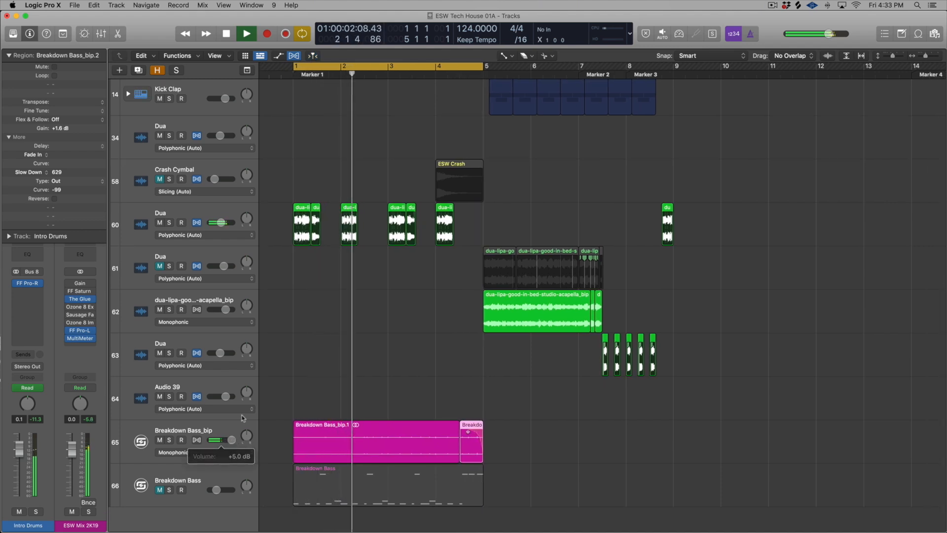
scroll(274, 373, up, 5)
scroll(235, 308, down, 3)
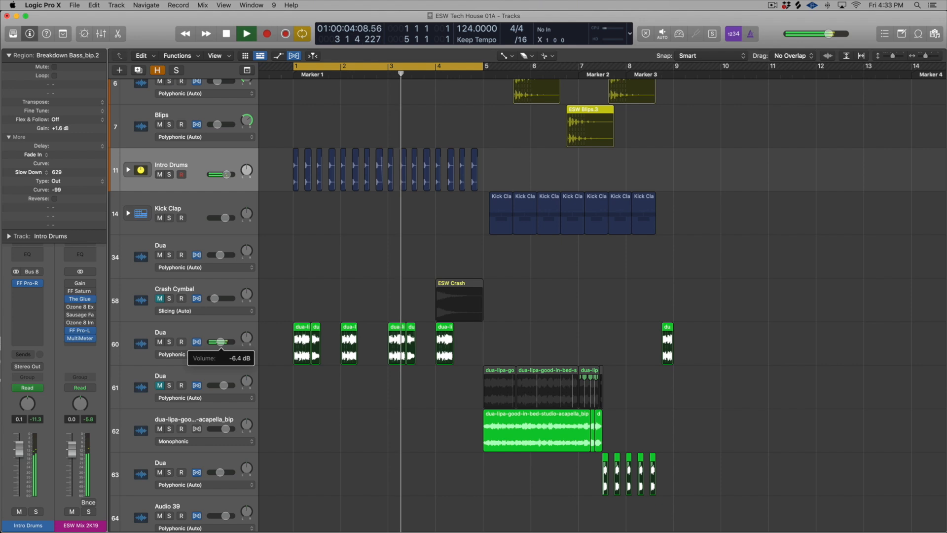
scroll(354, 345, up, 2)
Extend the cycle range to bar 8 and set the bounced acapella track's volume to -1.7 dB during playback
drag(483, 66, 622, 73)
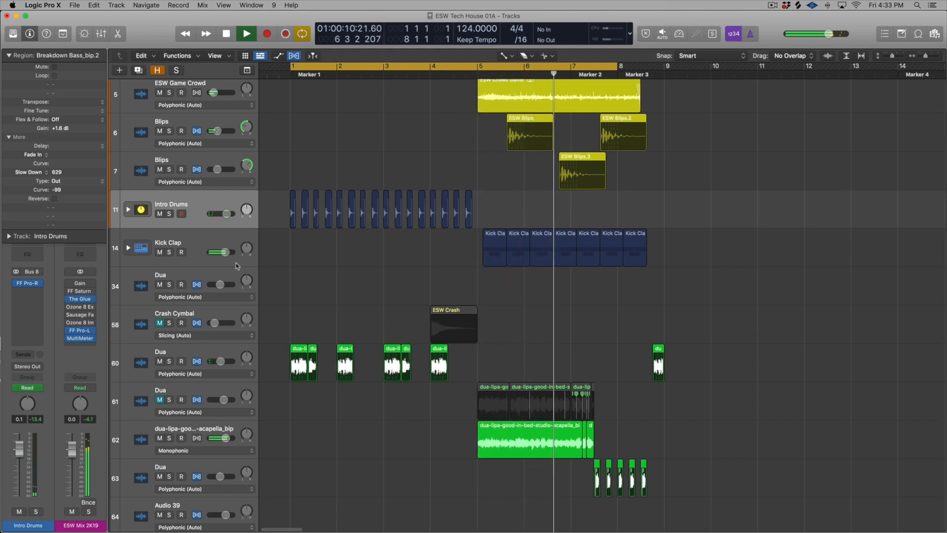
scroll(269, 266, up, 5)
scroll(261, 292, down, 5)
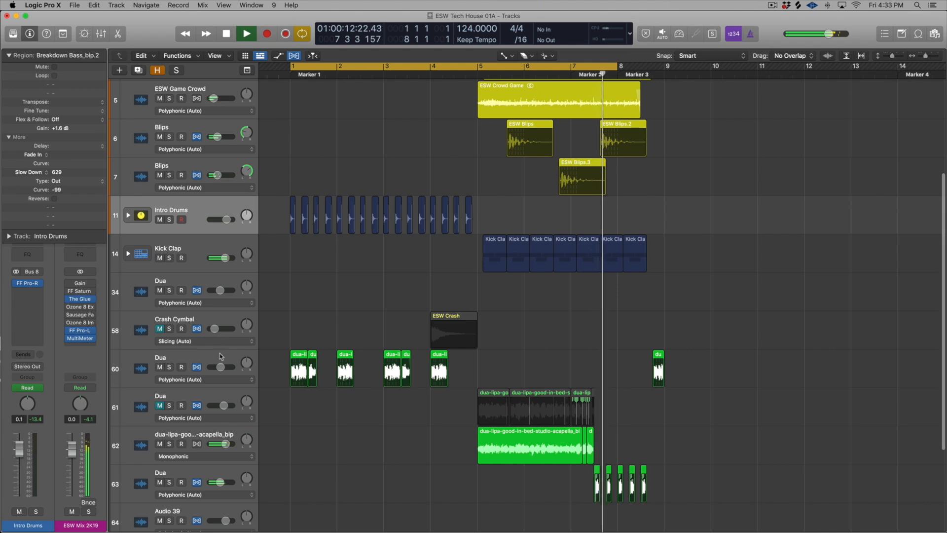
click(219, 354)
click(231, 436)
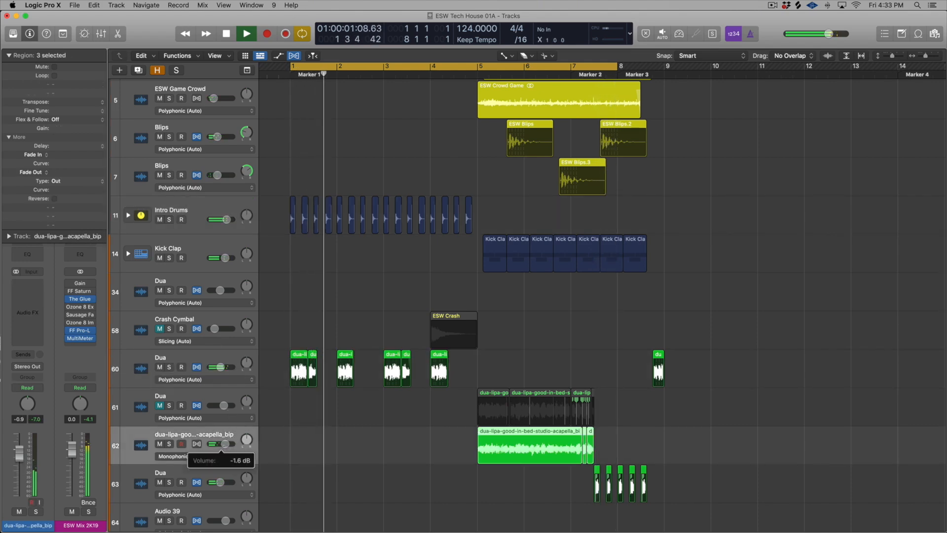
scroll(343, 415, down, 2)
scroll(343, 415, down, 1)
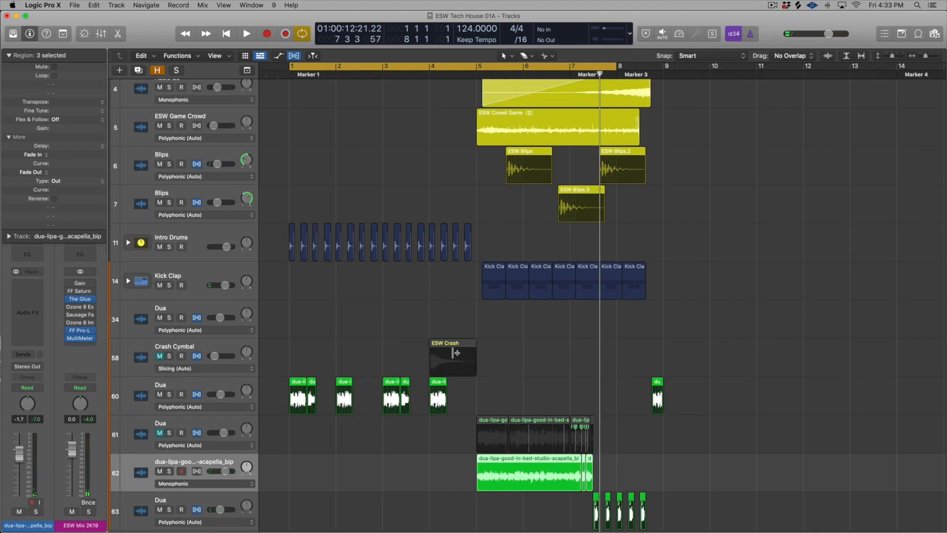
Solo the Dua vocal chop at bar 4 and play it to hear its effect tail
scroll(453, 350, down, 3)
key(t)
click(452, 350)
click(434, 301)
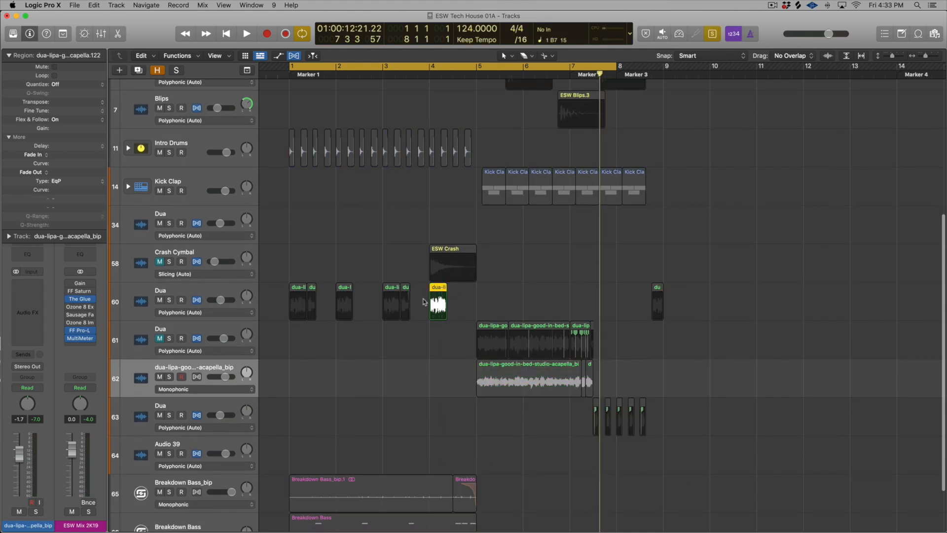
double_click(448, 67)
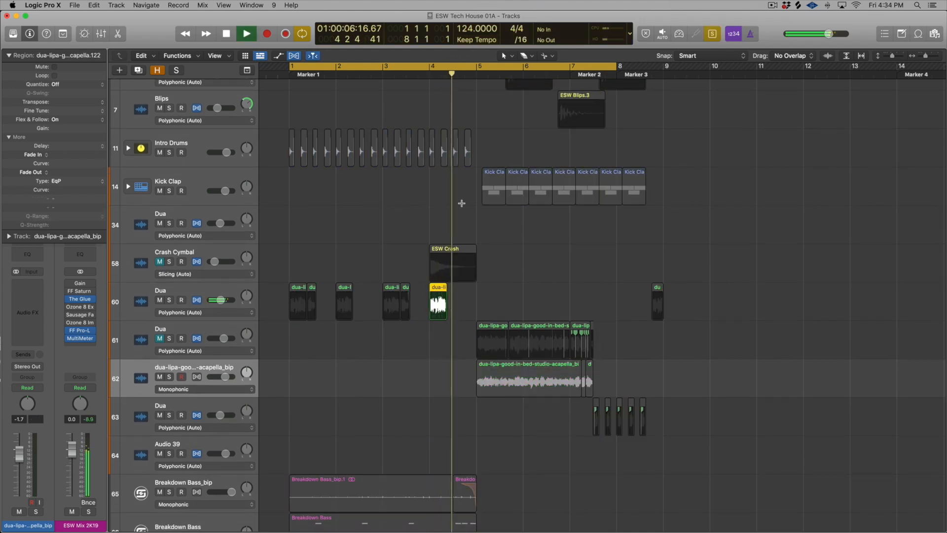
key(space)
Set the cycle range from bar 4 to bar 6 and bounce the bar 4 chop in place to a new track with its audio tail in the file
drag(431, 74, 520, 72)
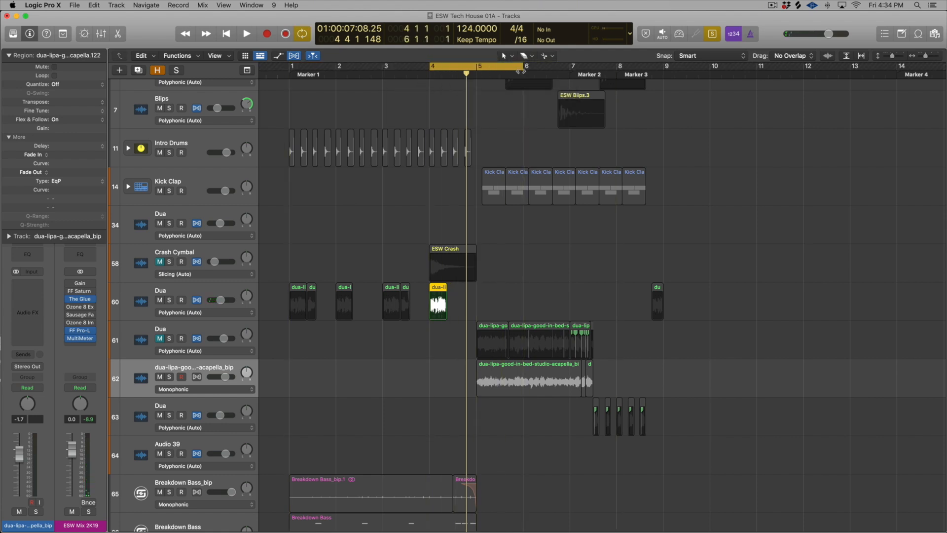
key(ctrl+b)
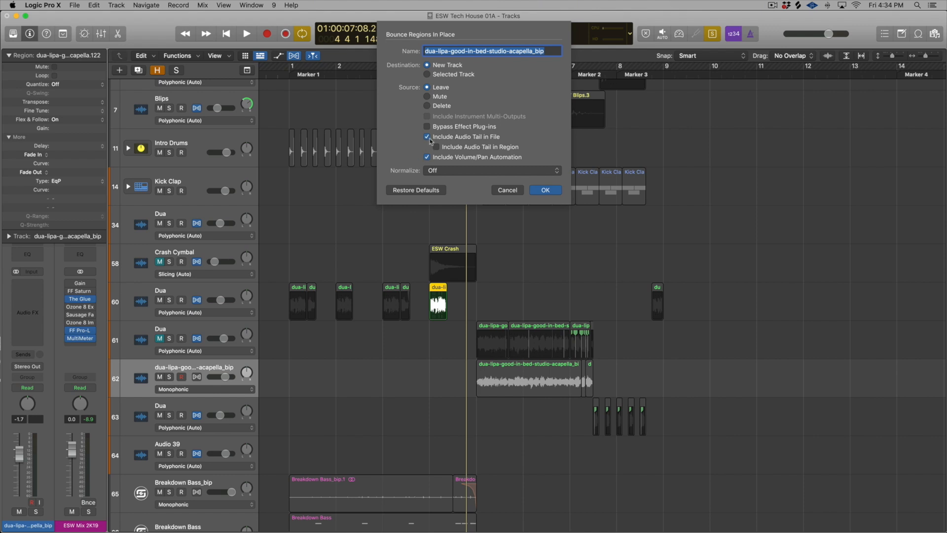
click(543, 190)
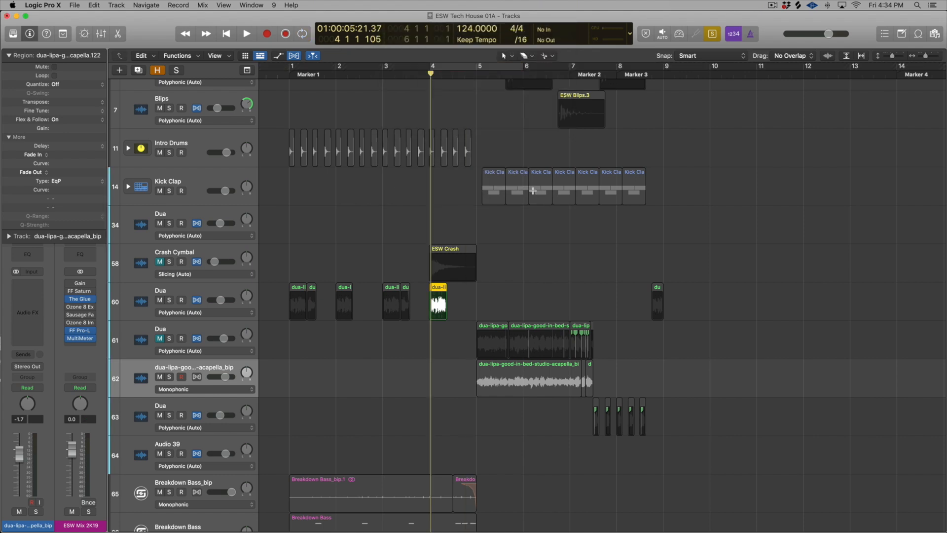
Trim the end of the bounced vocal chop at bar 5 and play its delay tail soloed
drag(447, 352, 477, 352)
key(space)
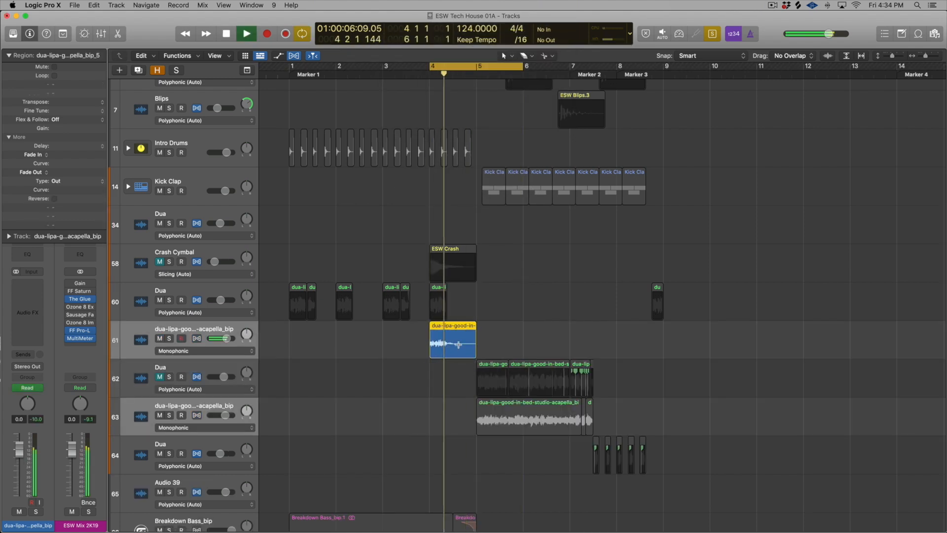
key(space)
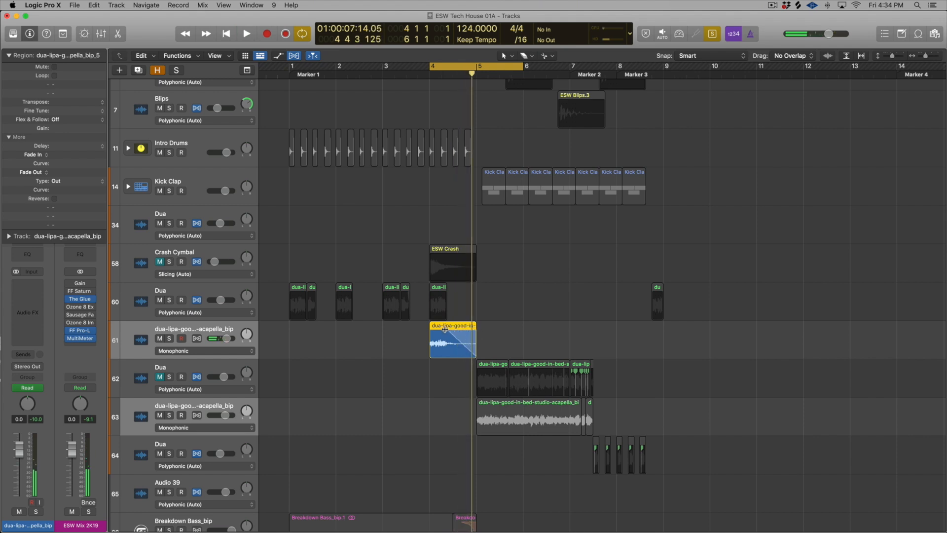
Try a Slow Down fade of 1225 at the end of the bounced bar 4 chop and play it
drag(445, 329, 445, 329)
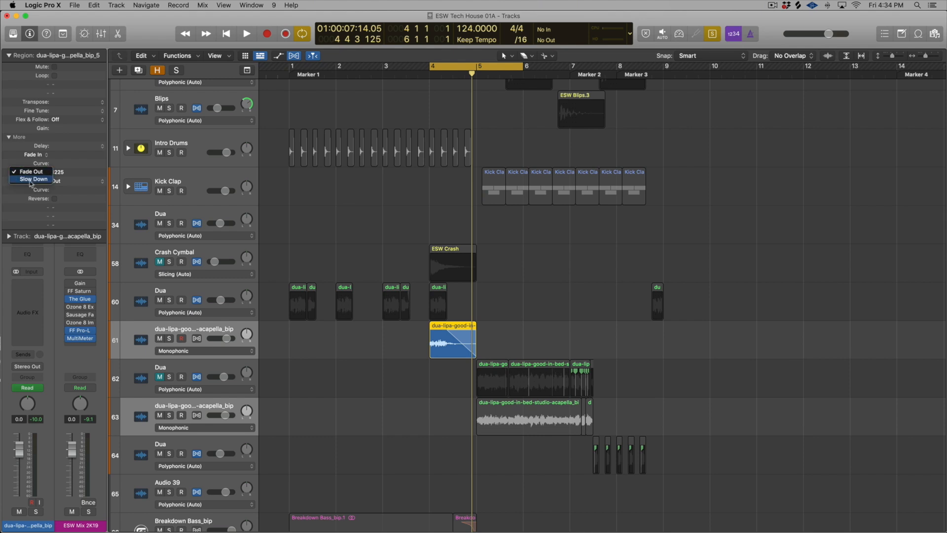
key(space)
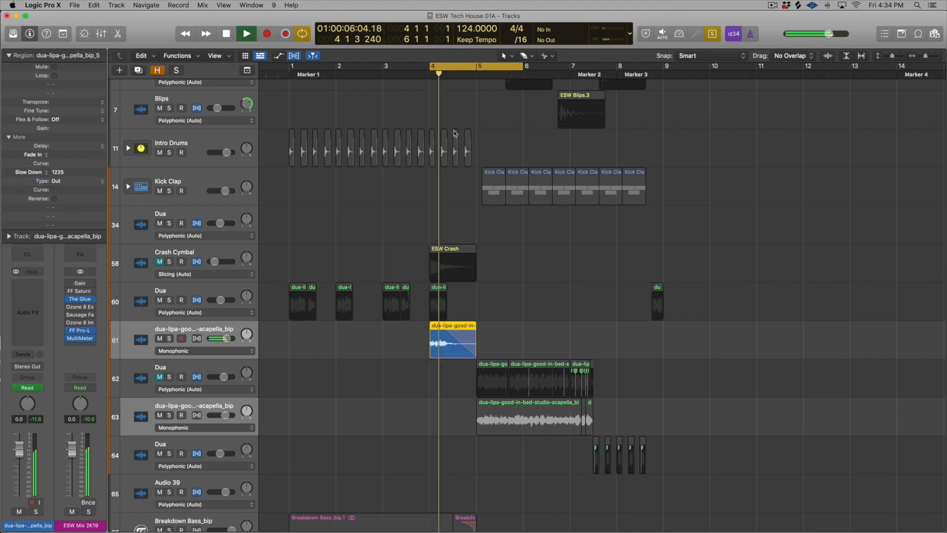
key(space)
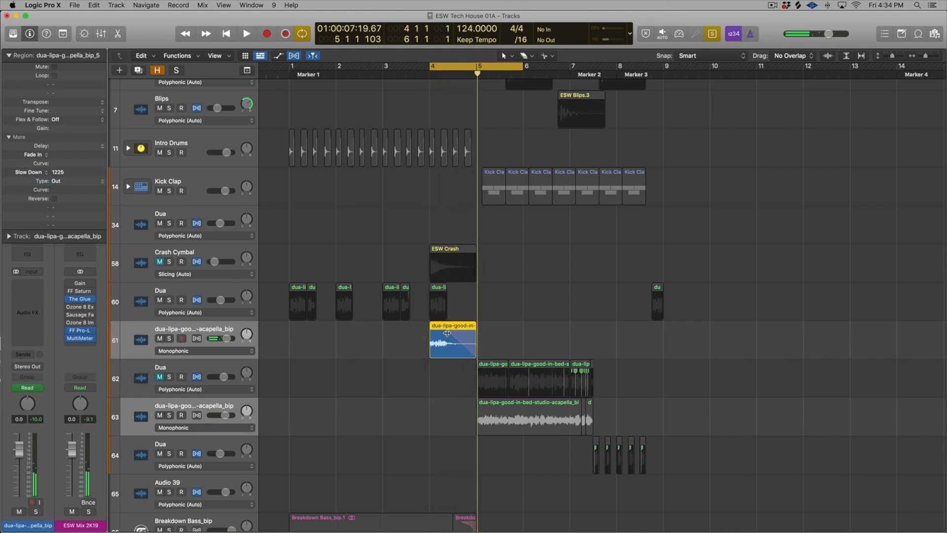
Insert the stereo Apple AUPitch plug-in on the bounced vocal chop's track
click(19, 301)
mouse_move(54, 519)
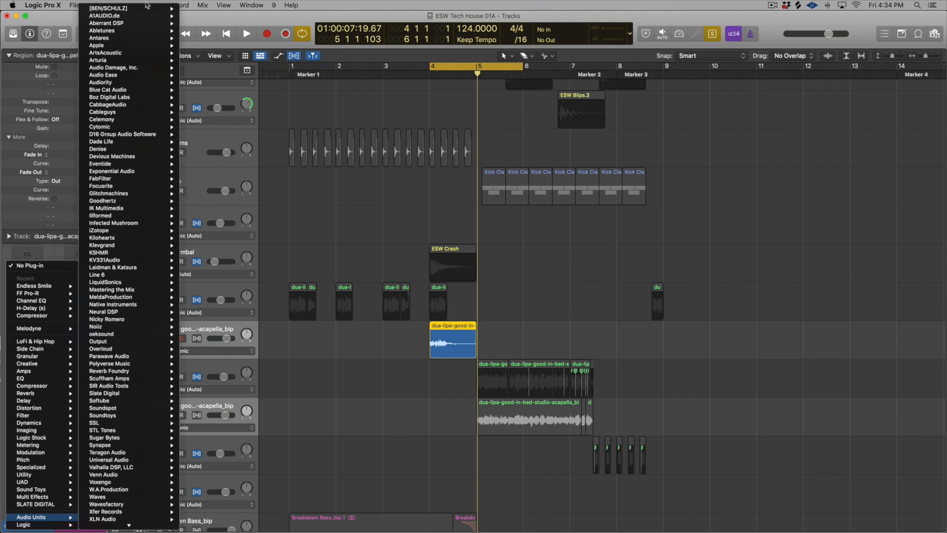
mouse_move(101, 49)
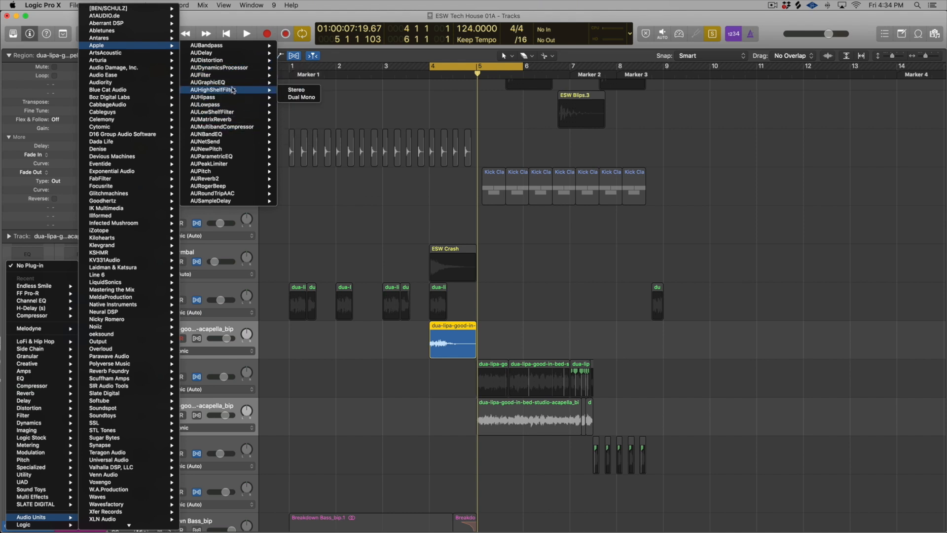
click(295, 172)
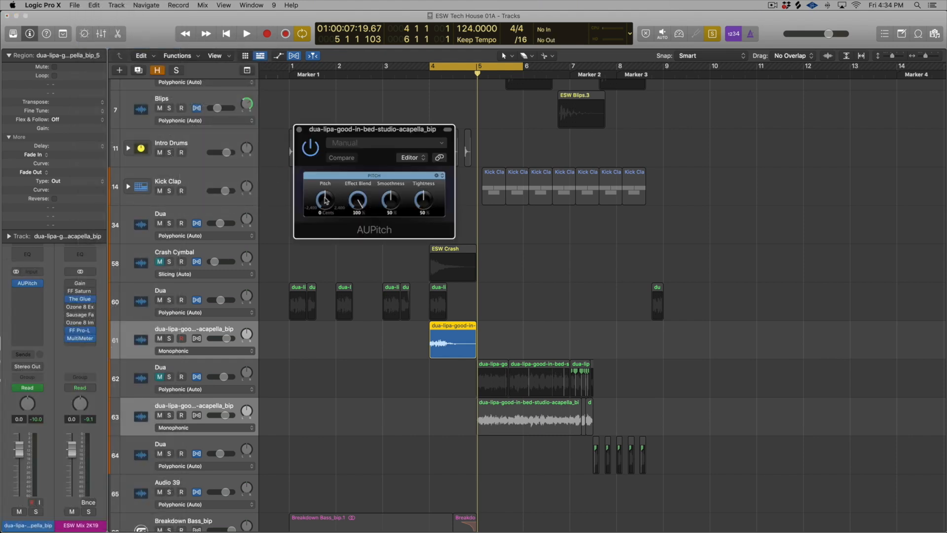
Zoom in on the bounced chop and show AUPitch's Pitch parameter as the track's automation lane
key(super+Right)
key(super+Right)
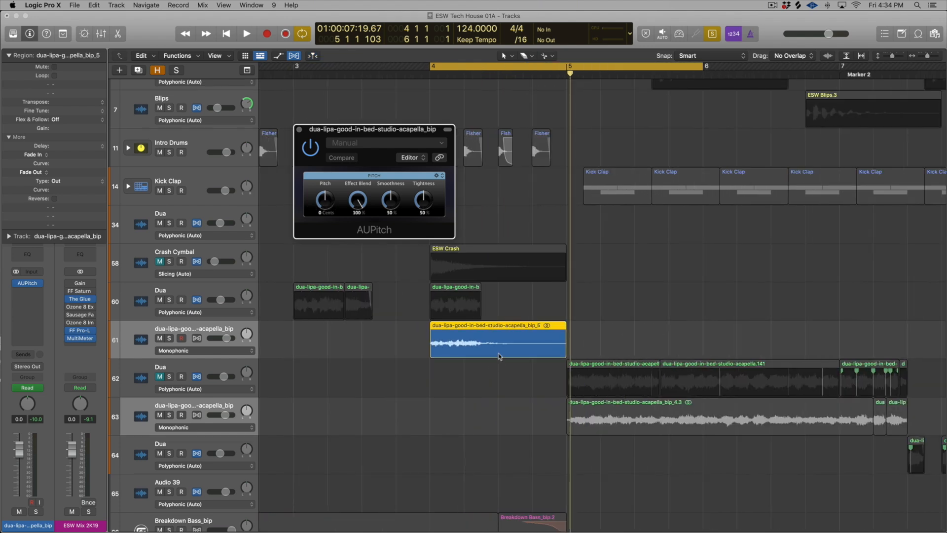
key(t)
key(r)
key(a)
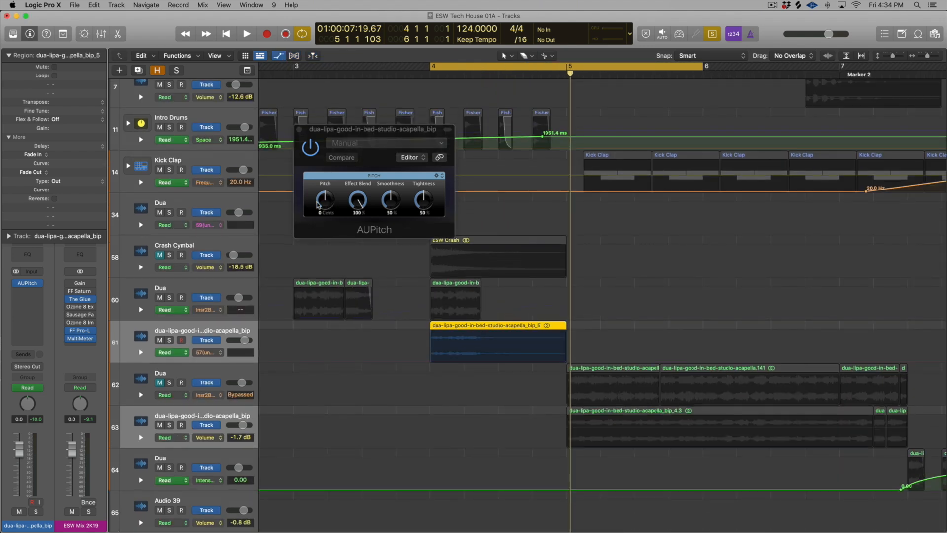
click(318, 204)
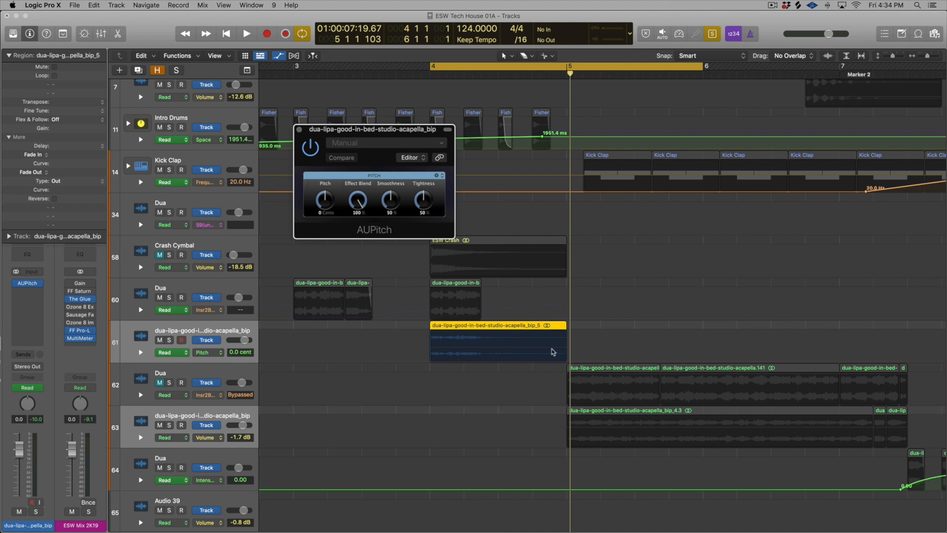
Draw Pitch automation falling from 0 cents mid-chop to about -526 cents at bar 5, and play the chop
click(566, 347)
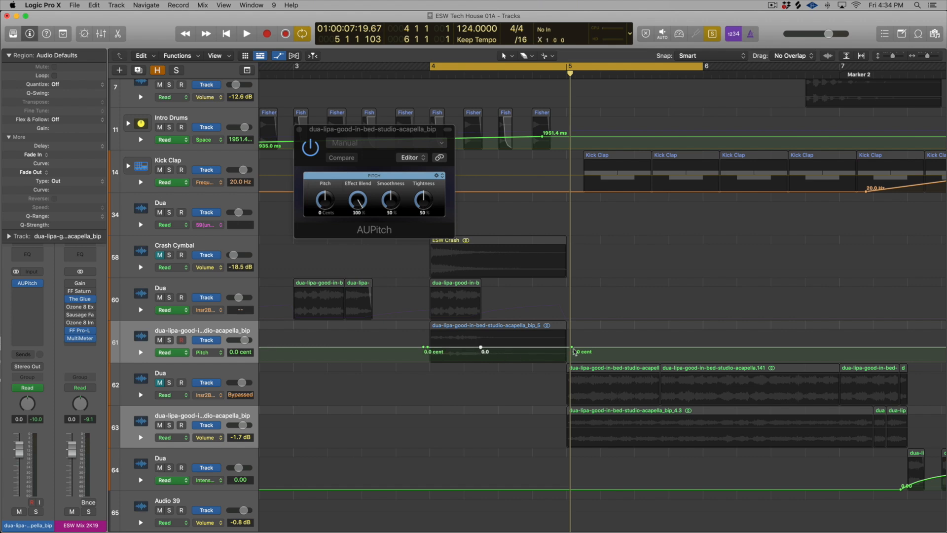
click(572, 347)
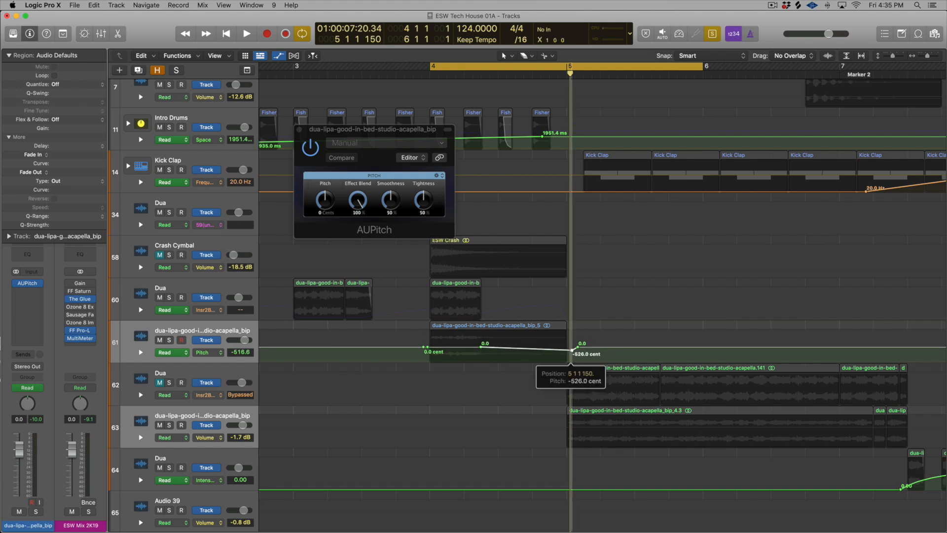
drag(571, 350, 572, 351)
click(535, 328)
key(space)
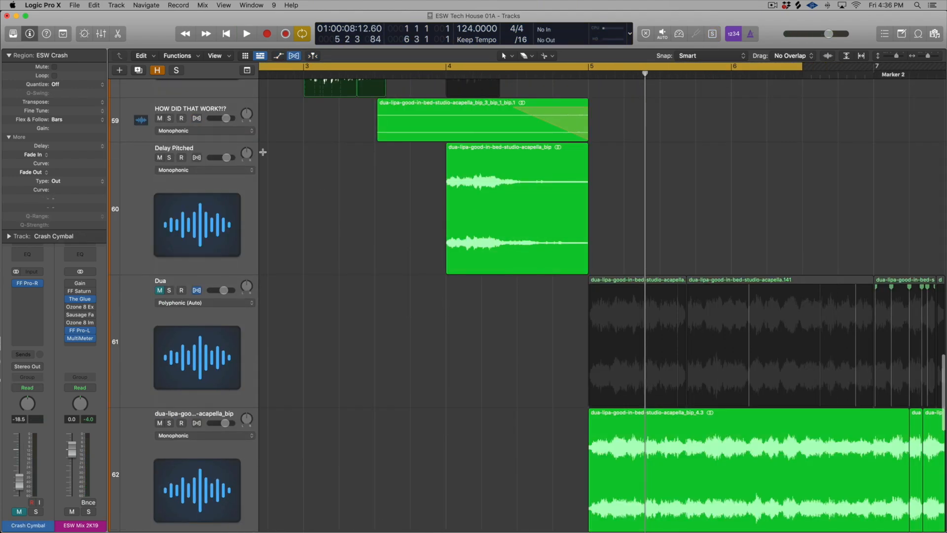
Solo the Delay Pitched track's region at bar 4 and play it to hear the pitched tail
click(237, 194)
key(space)
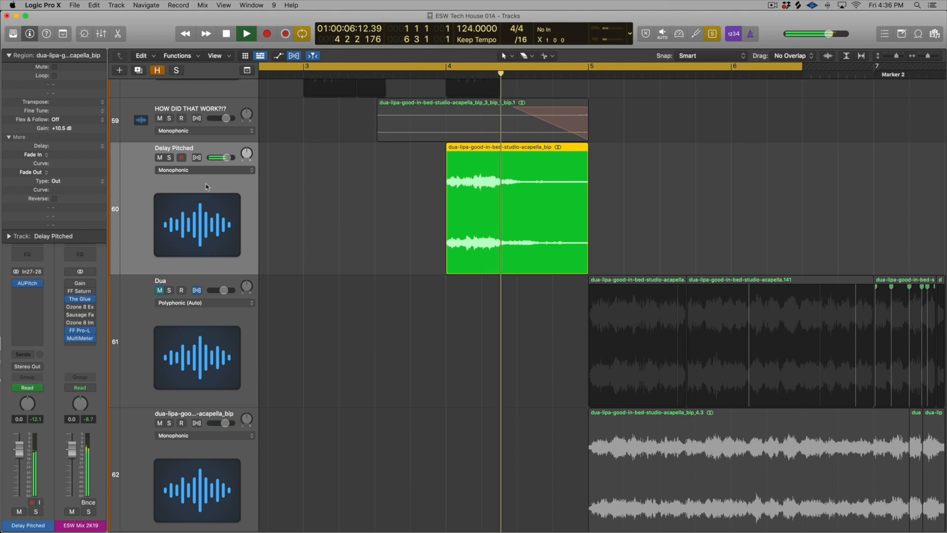
key(space)
Play the reversed Slow Down region on the HOW DID THAT WORK track in solo, and turn solo off
click(403, 106)
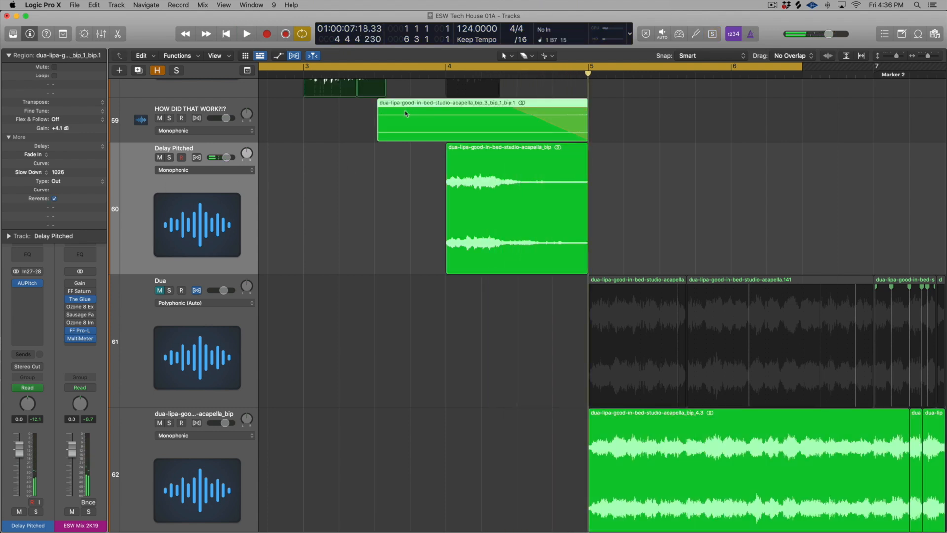
click(214, 109)
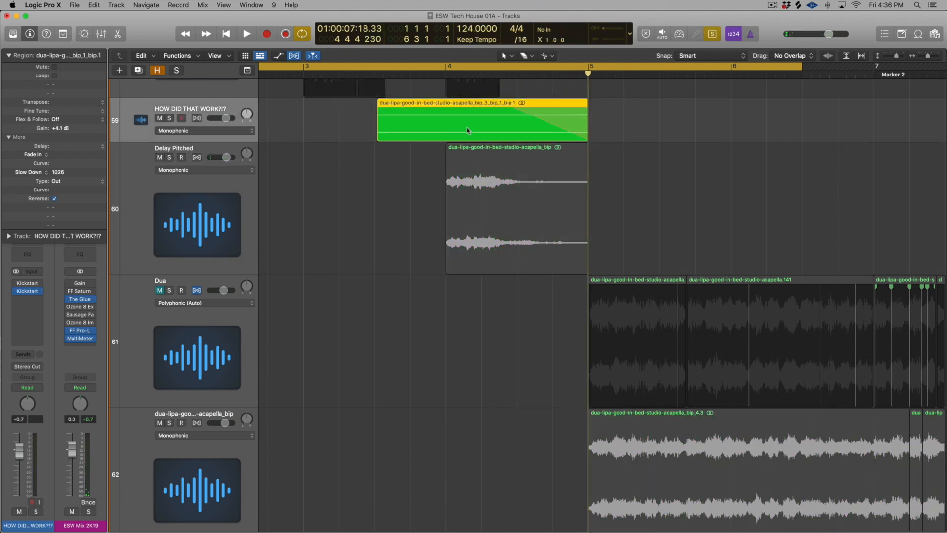
key(shift+space)
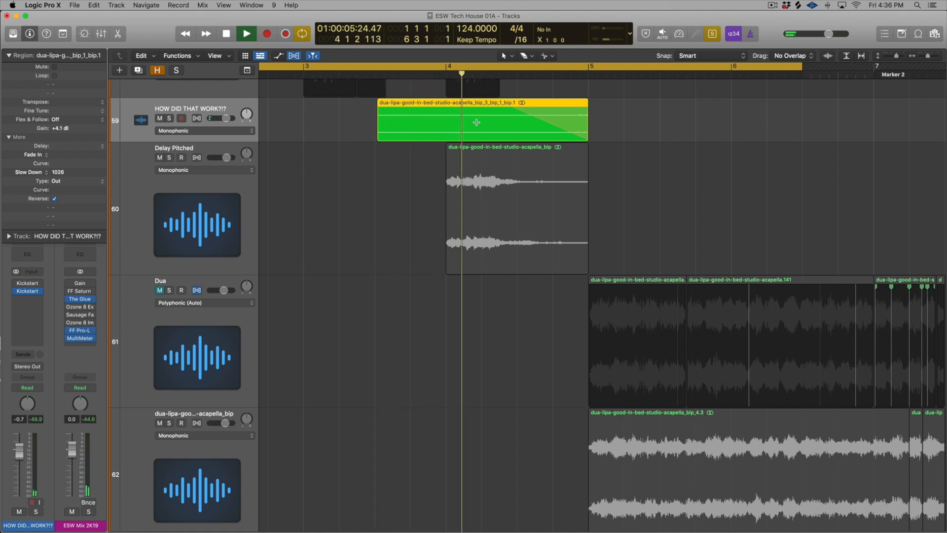
key(space)
key(ctrl+s)
Set the cycle range from bar 1 to bar 8 and play through the whole intro arrangement
key(z)
scroll(484, 132, down, 6)
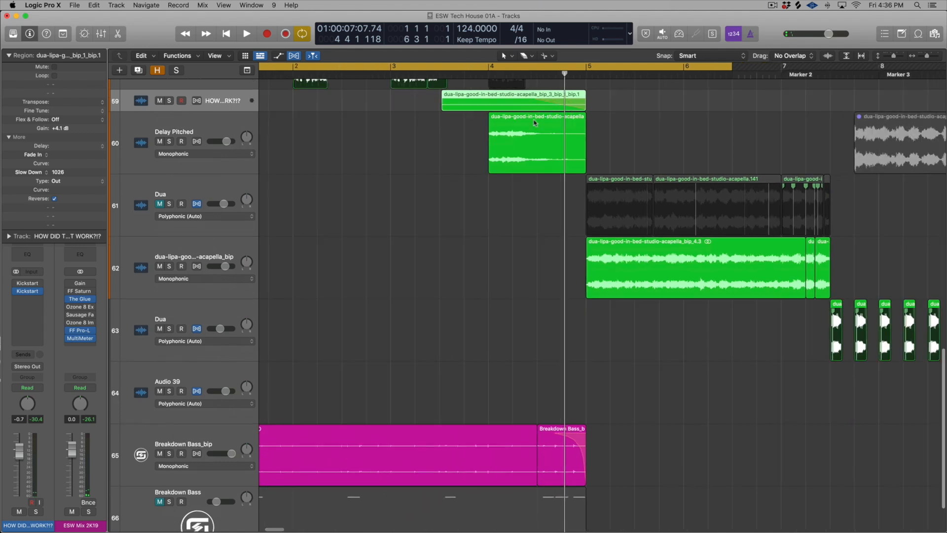
scroll(535, 123, down, 3)
scroll(535, 123, up, 2)
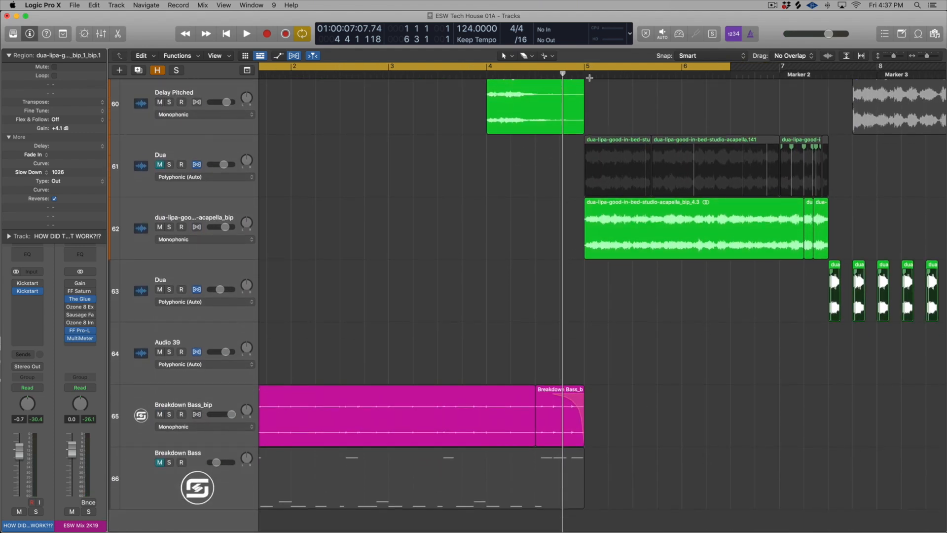
drag(592, 63, 885, 85)
scroll(351, 102, down, 5)
drag(298, 72, 520, 73)
key(space)
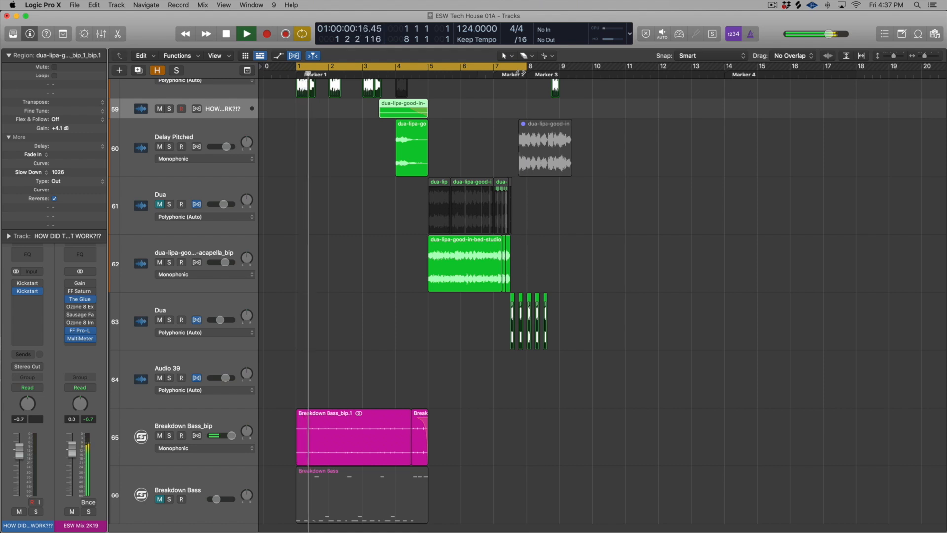
scroll(539, 129, up, 1)
scroll(539, 129, down, 3)
scroll(281, 199, down, 5)
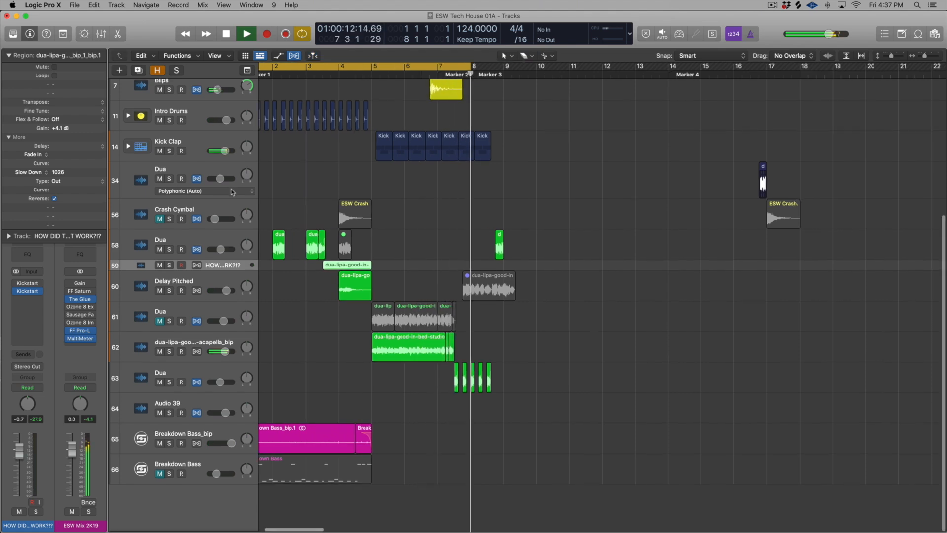
Extend the cycle range to bar 9 and set the Kick Clap track's volume to 2.2 dB during playback
scroll(232, 192, right, 4)
click(192, 147)
drag(227, 151, 230, 152)
key(space)
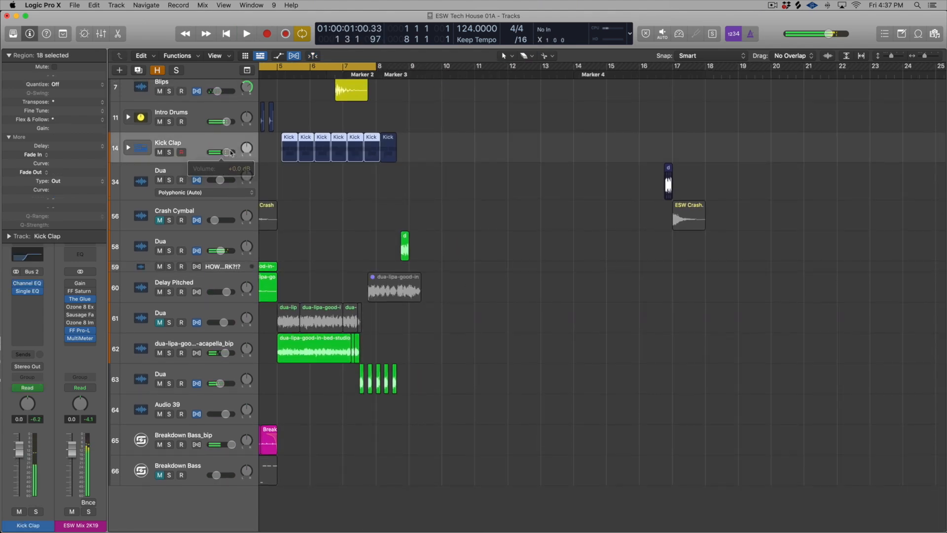
key(space)
drag(529, 66, 559, 69)
drag(226, 151, 229, 152)
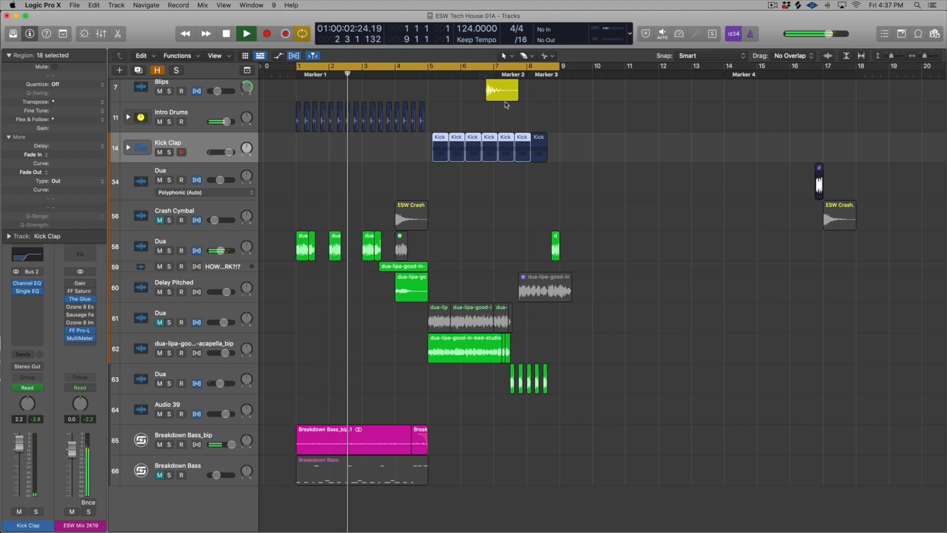
key(space)
Inspect the Diva patch on the BT juno hoovered bass (mw) track and close its window
scroll(446, 249, down, 2)
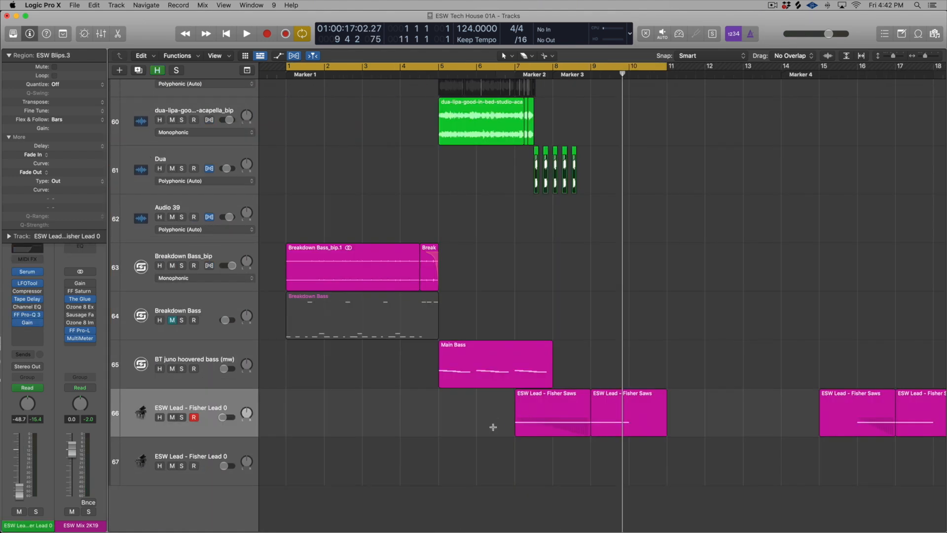
click(166, 367)
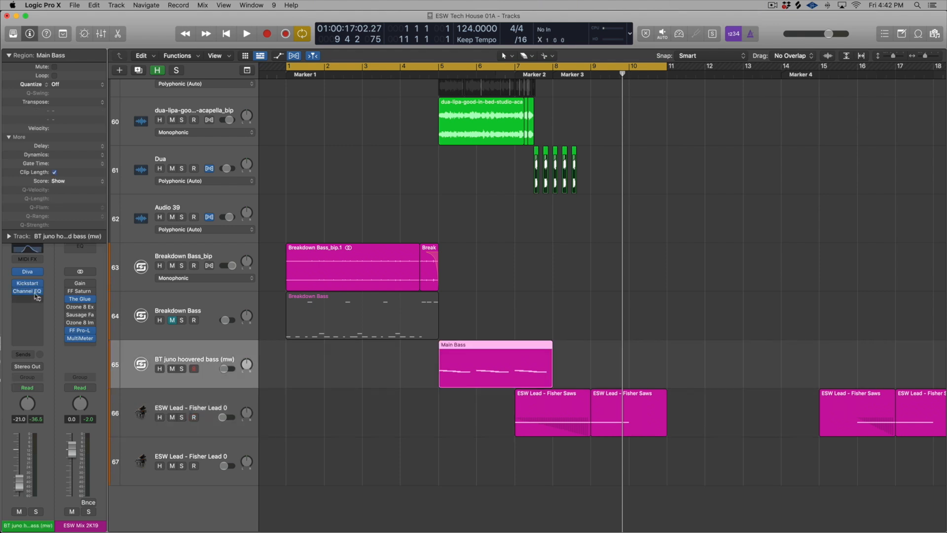
click(29, 272)
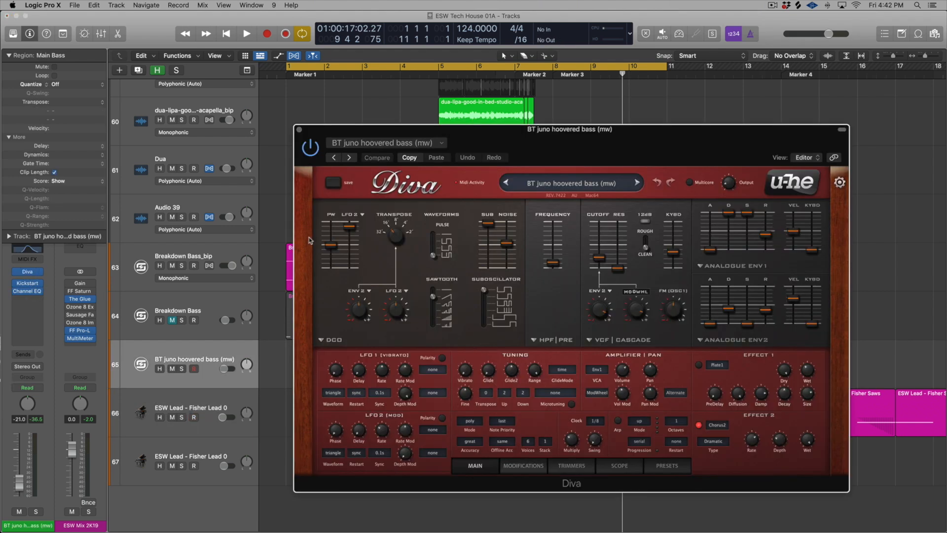
click(300, 131)
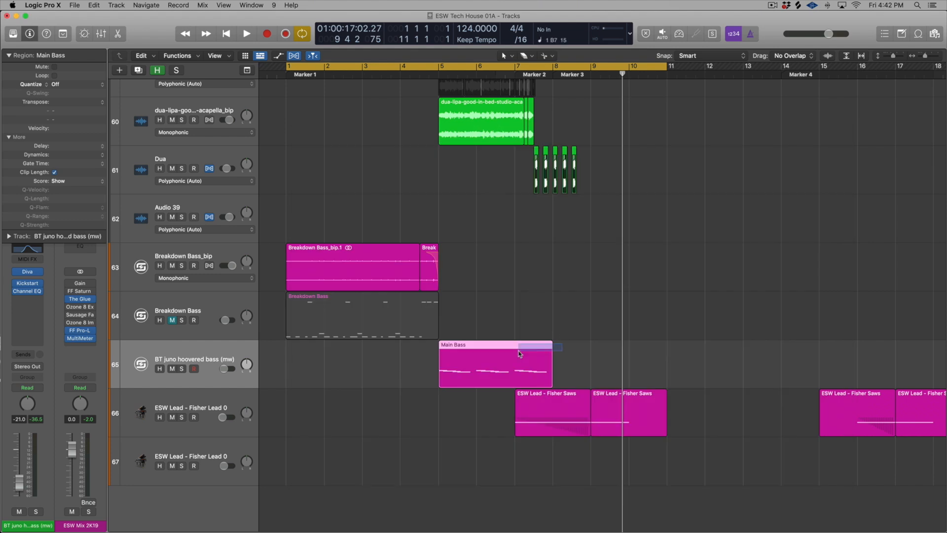
Play the Main Bass region soloed with the Dua vocal regions, set the bass track to -11.6 dB, and turn solo off
drag(412, 114, 597, 180)
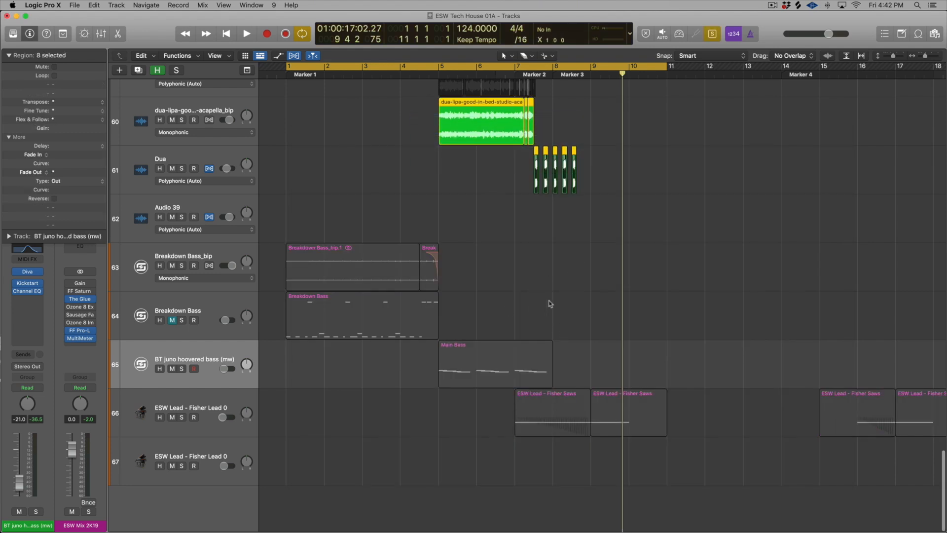
shift+click(520, 346)
key(space)
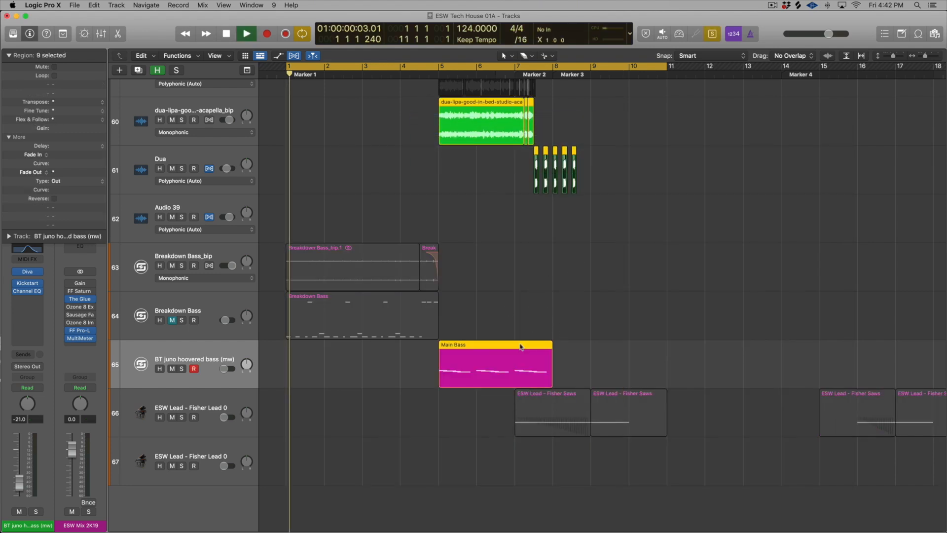
key(shift+space)
drag(224, 369, 225, 369)
key(space)
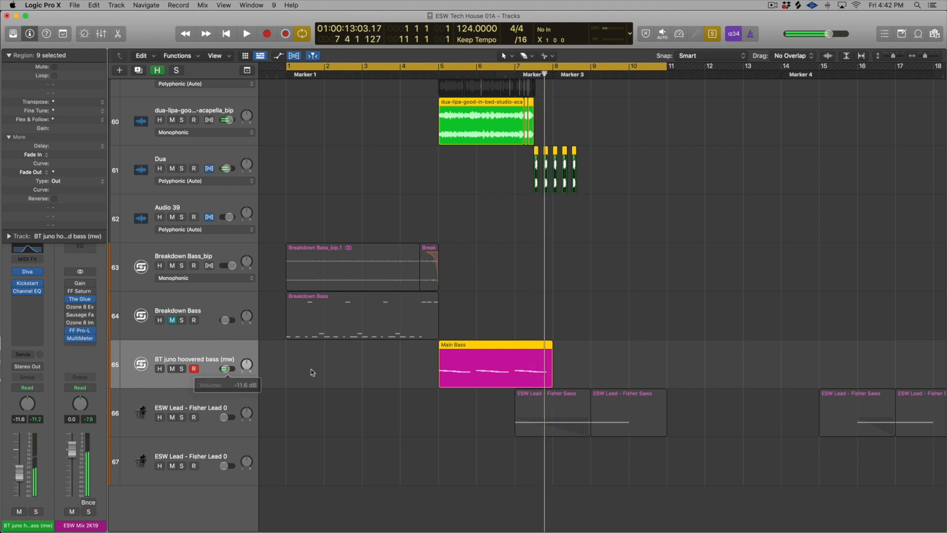
key(ctrl+s)
Solo the two ESW Lead - Fisher Saws regions starting at bar 7 and inspect their track's Serum patch
drag(472, 410, 683, 410)
click(230, 410)
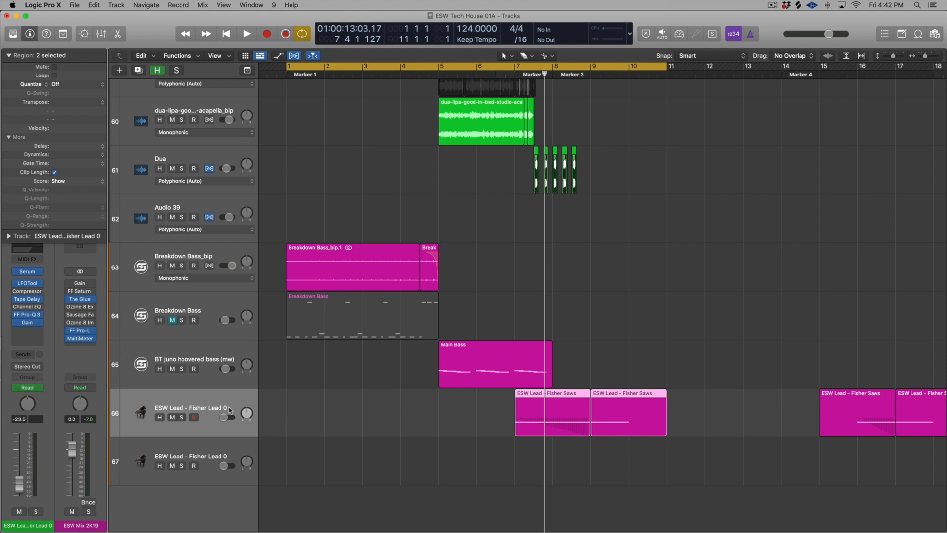
key(ctrl+s)
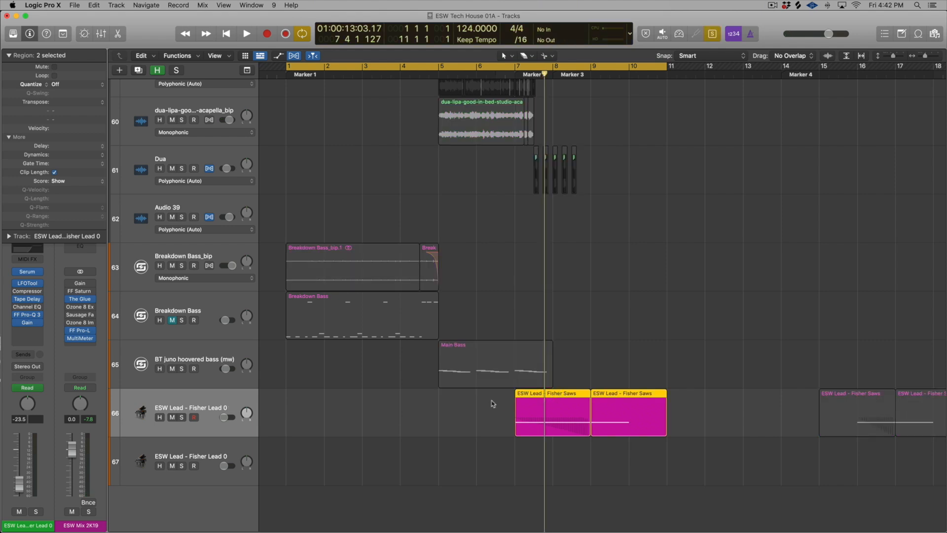
click(29, 272)
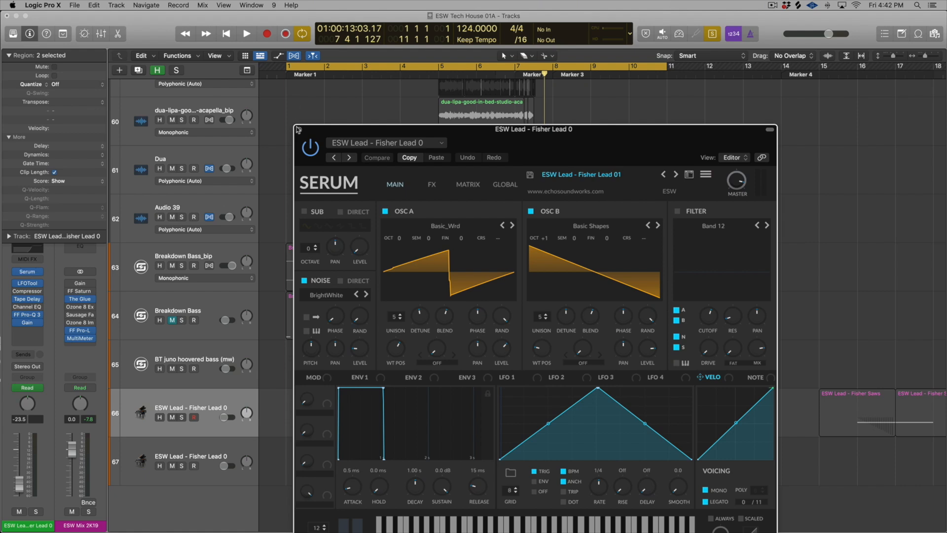
click(298, 129)
drag(474, 406, 729, 408)
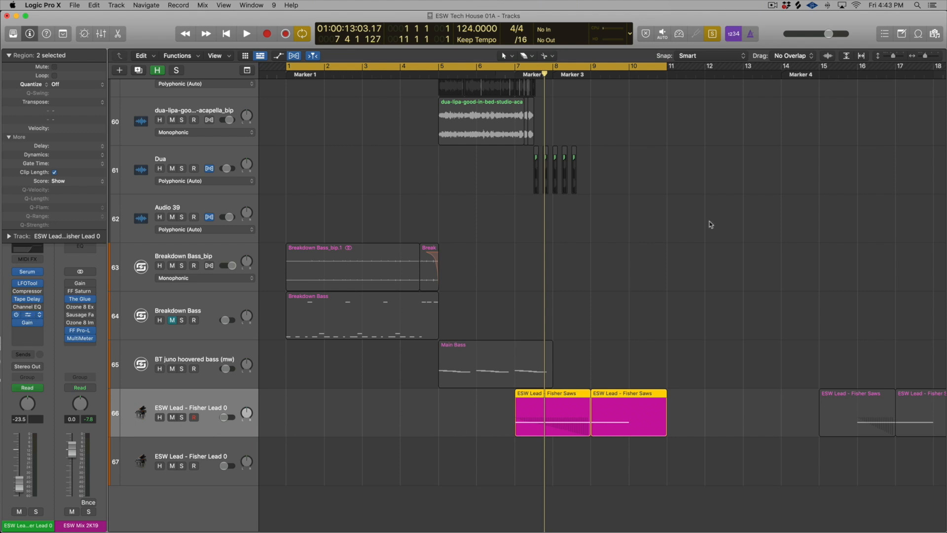
Play the soloed Fisher lead to examine its FabFilter Pro-Q 3 low-cut filter, and close the EQ window
drag(838, 120, 355, 60)
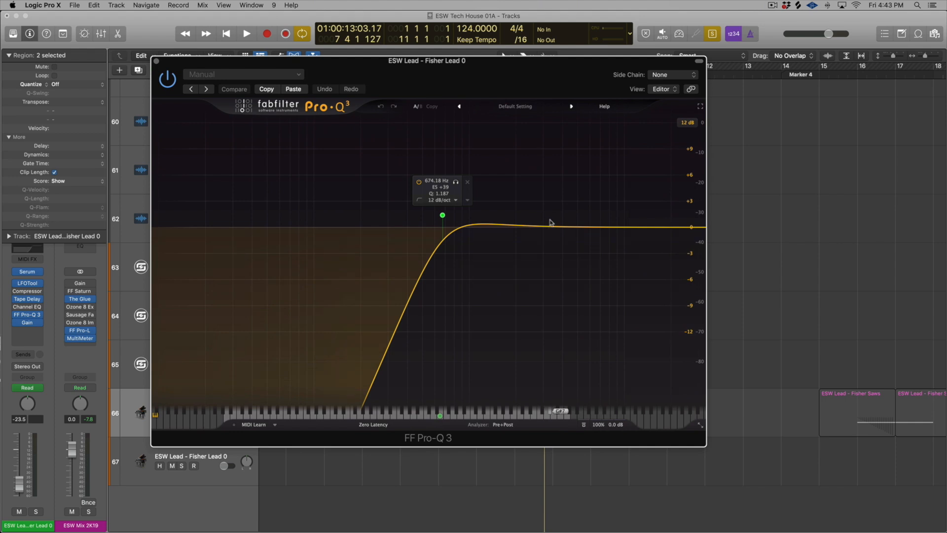
key(space)
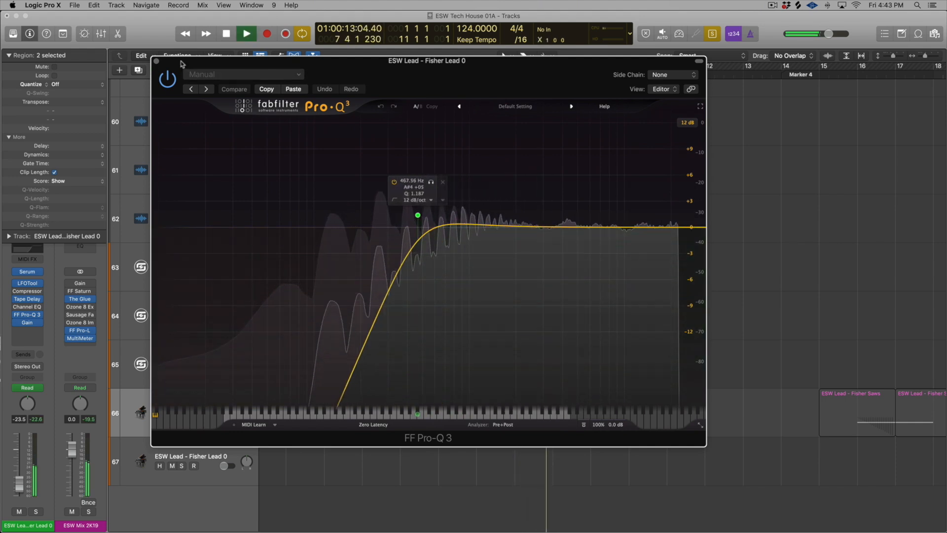
click(156, 61)
key(space)
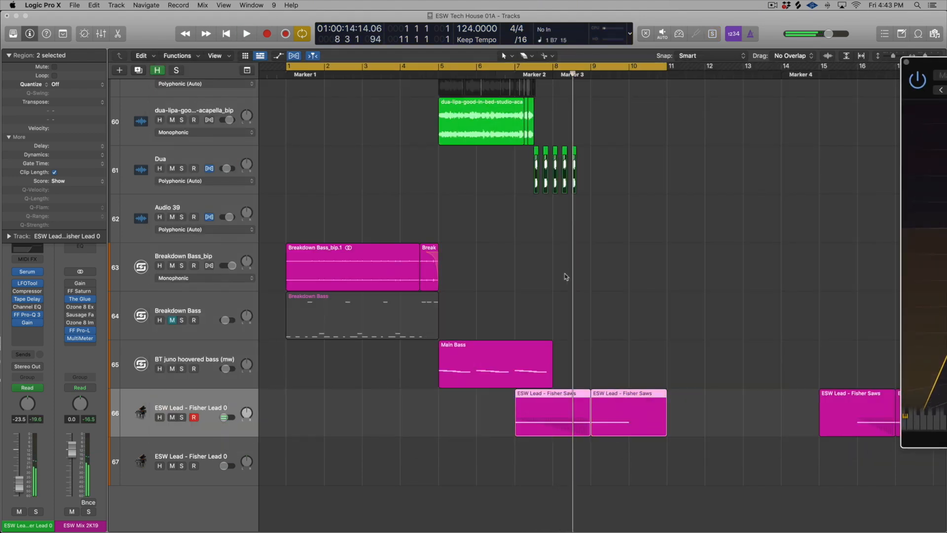
Select the Dua vocal chops track and play the arrangement from the start, reviewing the vocal and breakdown bass tracks
scroll(565, 277, up, 5)
scroll(575, 286, down, 5)
scroll(589, 306, up, 1)
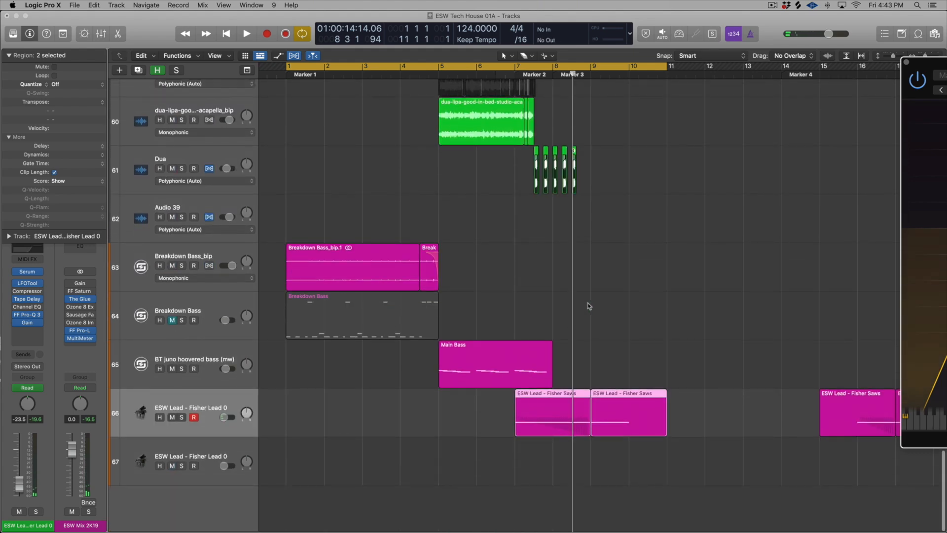
click(193, 152)
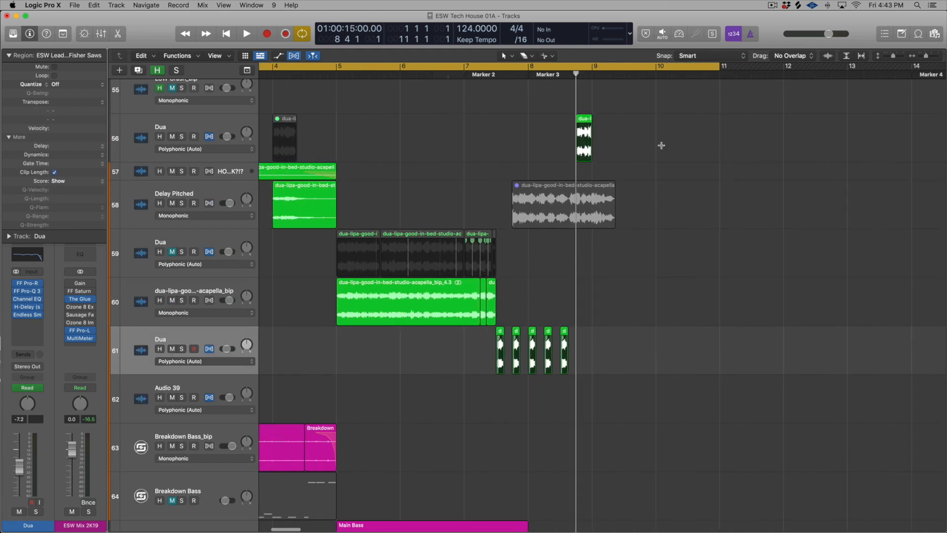
key(Return)
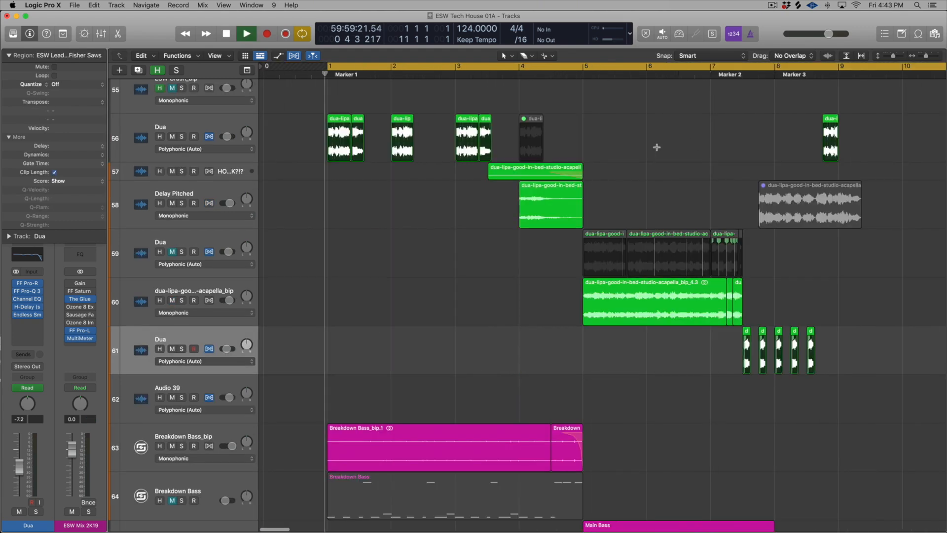
key(space)
scroll(654, 148, down, 5)
scroll(345, 247, up, 1)
scroll(318, 287, up, 5)
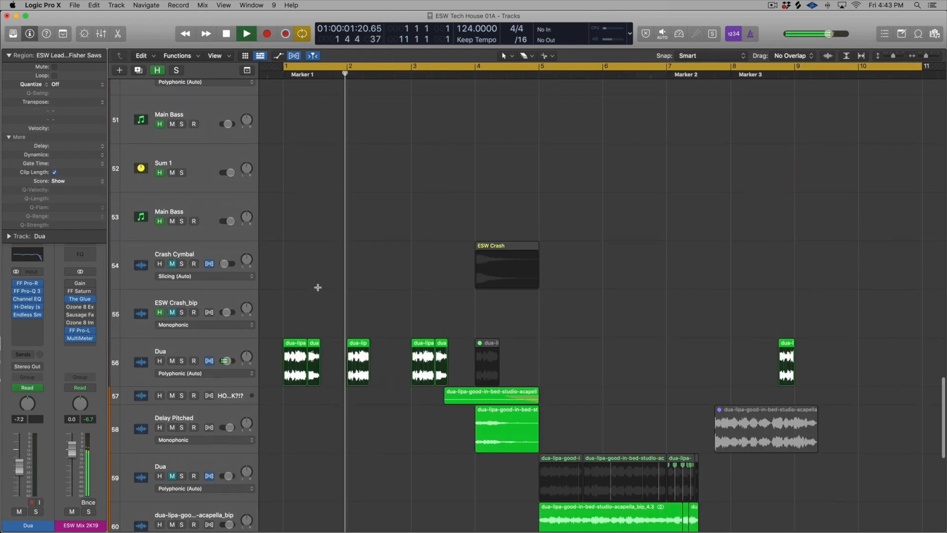
scroll(317, 287, down, 6)
scroll(190, 374, up, 10)
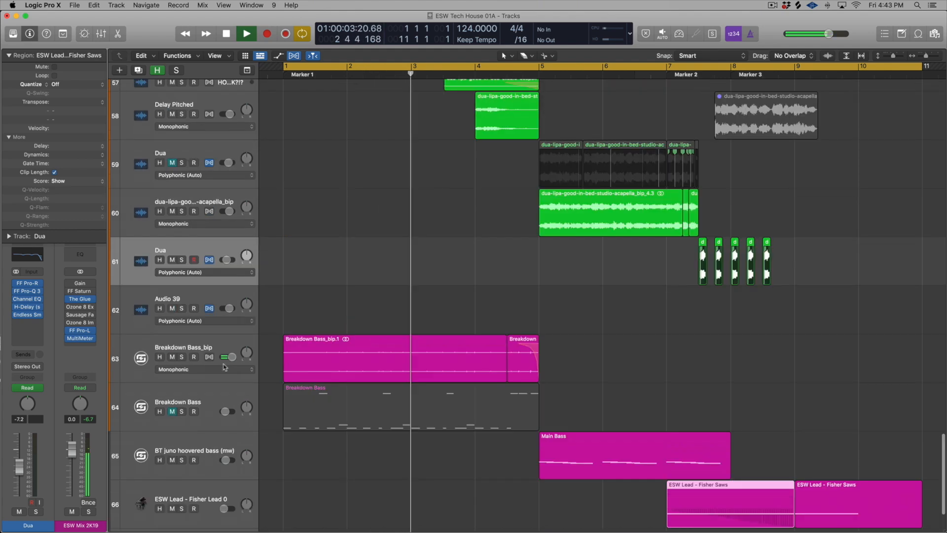
mouse_move(227, 345)
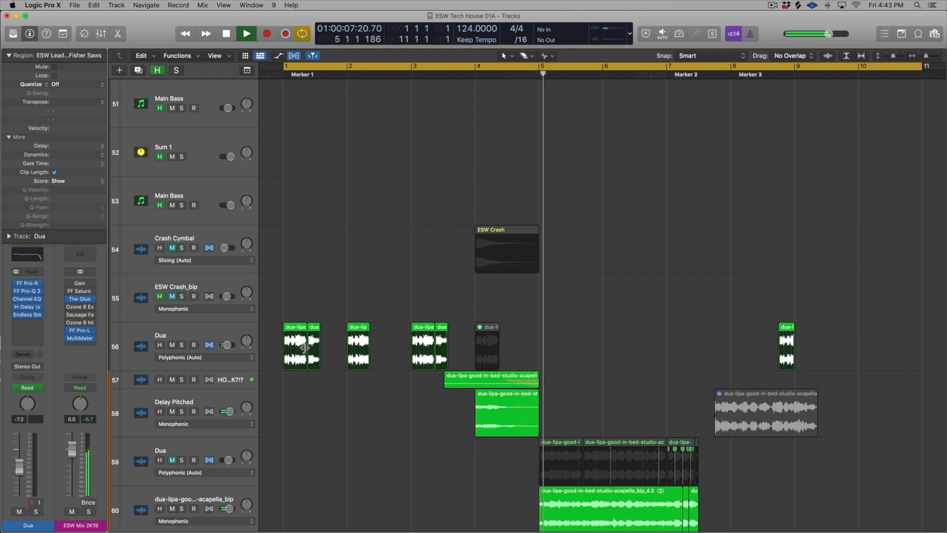
Set the BT juno hoovered bass (mw) track's volume to -7.8 dB during playback
scroll(303, 348, down, 10)
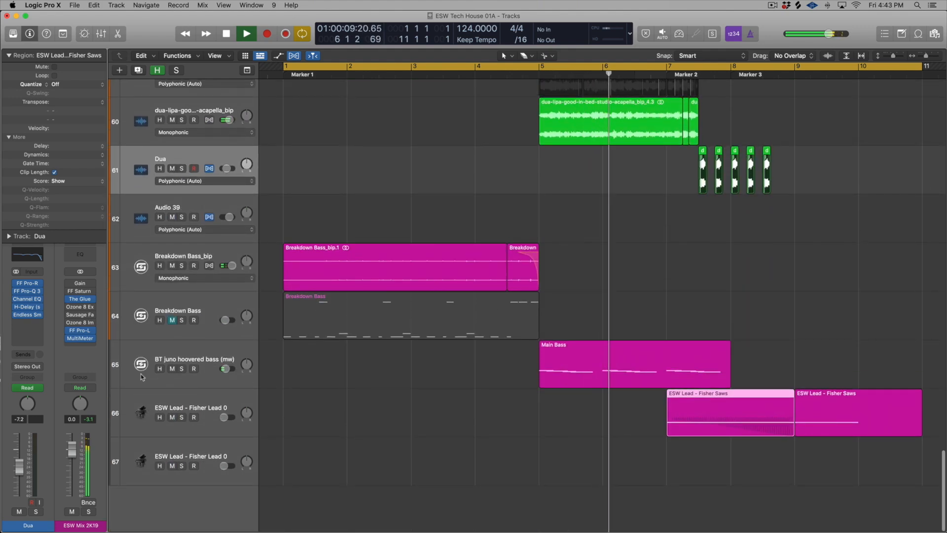
mouse_move(225, 369)
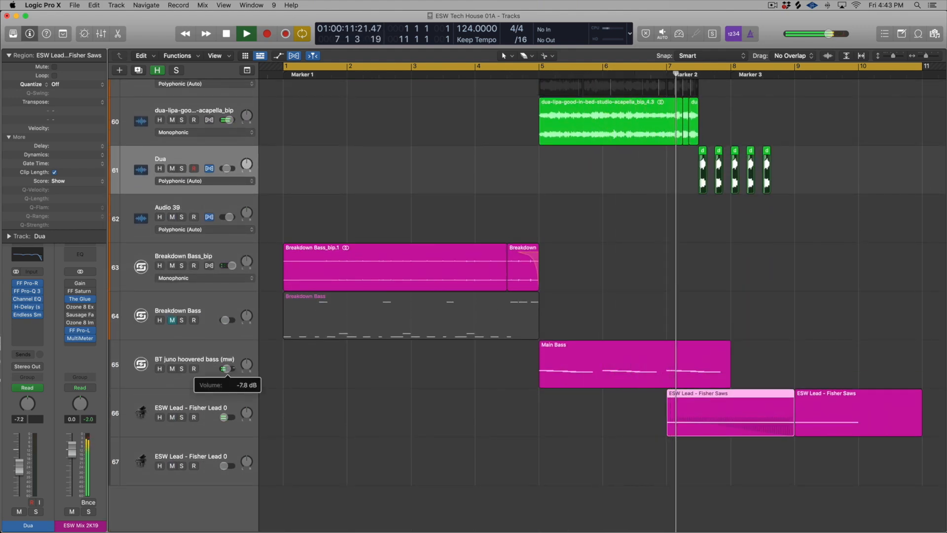
drag(225, 368, 238, 370)
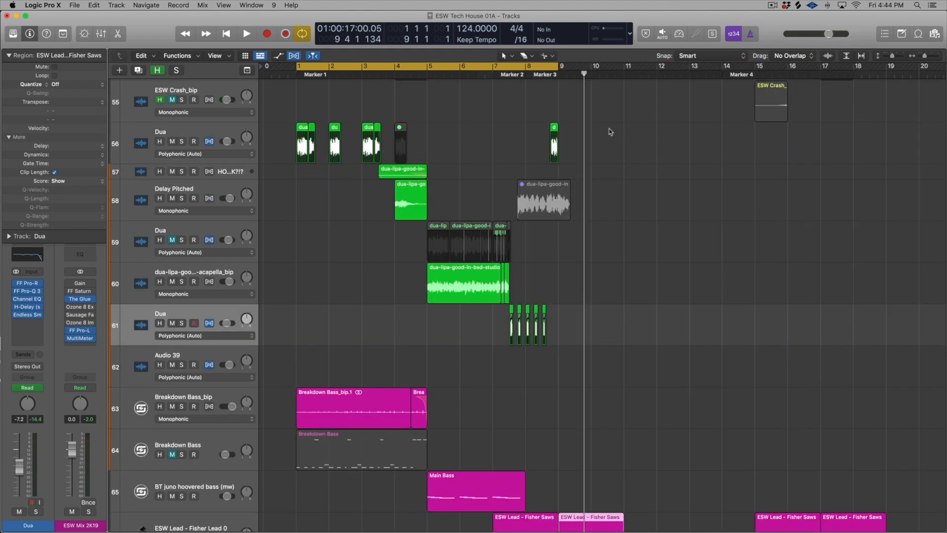
scroll(611, 131, down, 5)
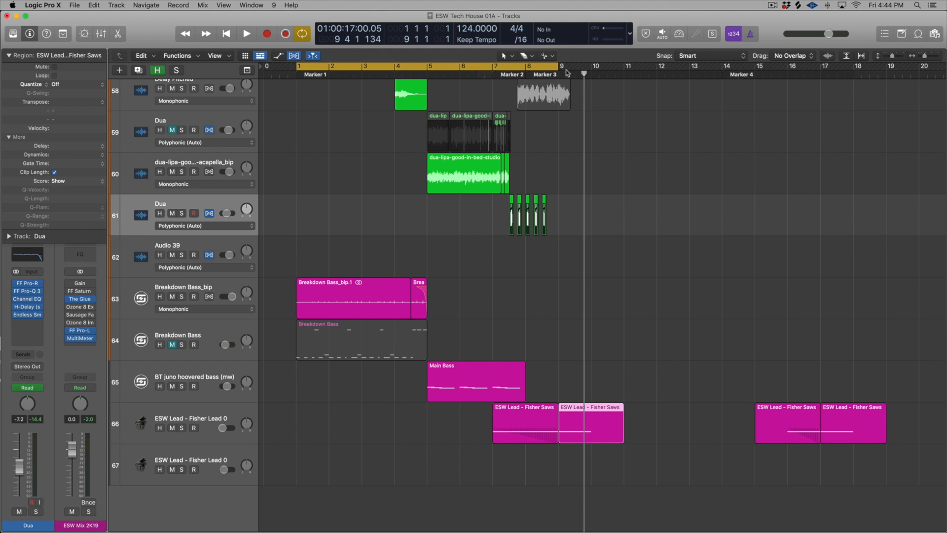
scroll(541, 109, up, 10)
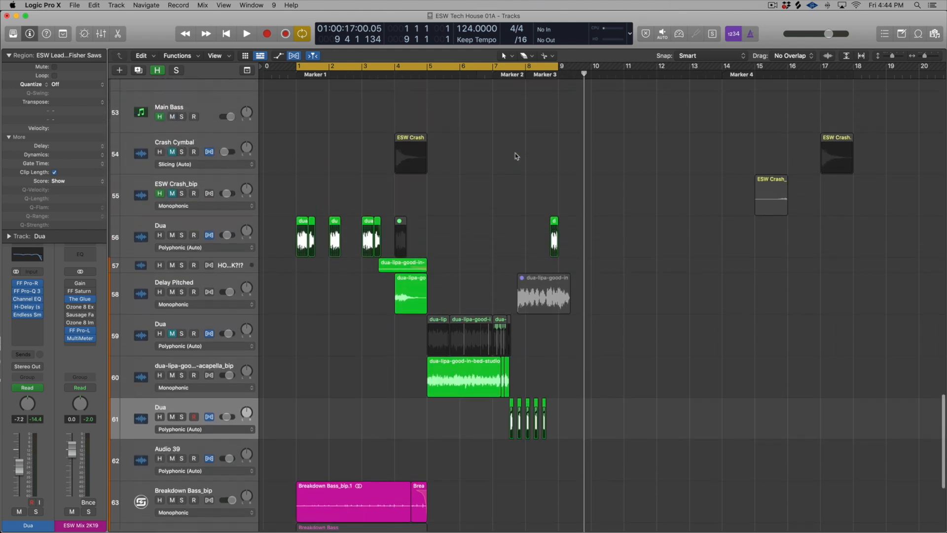
scroll(516, 156, down, 10)
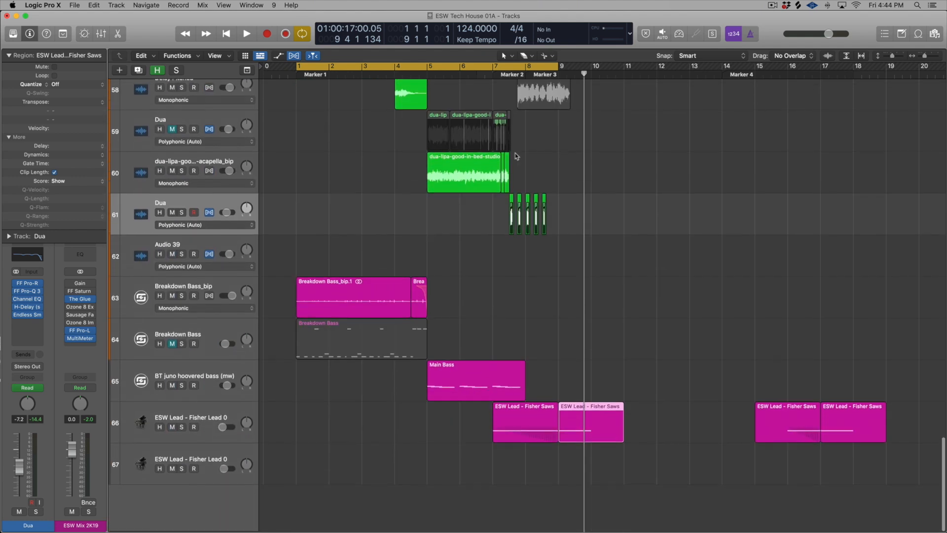